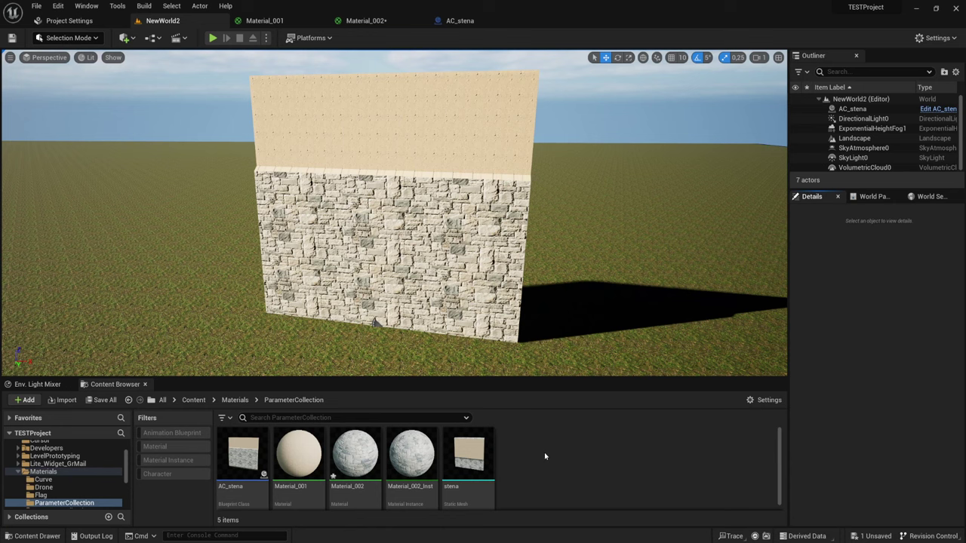
Step: Enlarge the Content Browser slightly and select the AC_stena wall actor in the viewport
drag(544, 379, 543, 370)
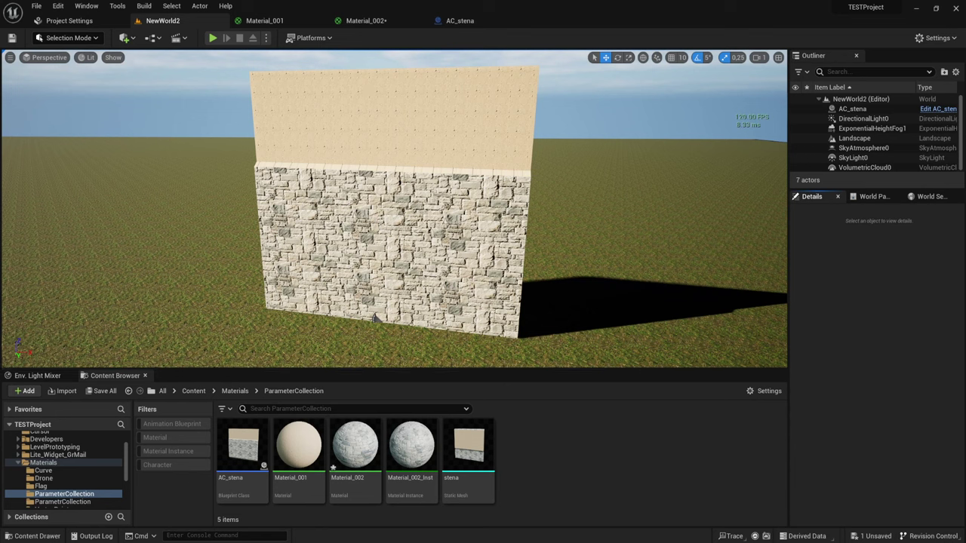
click(415, 174)
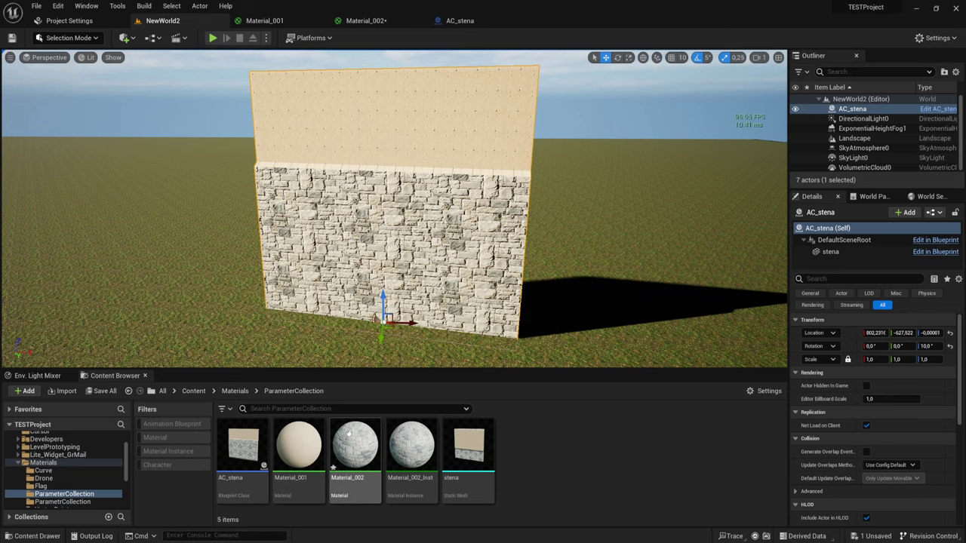
mouse_move(444, 436)
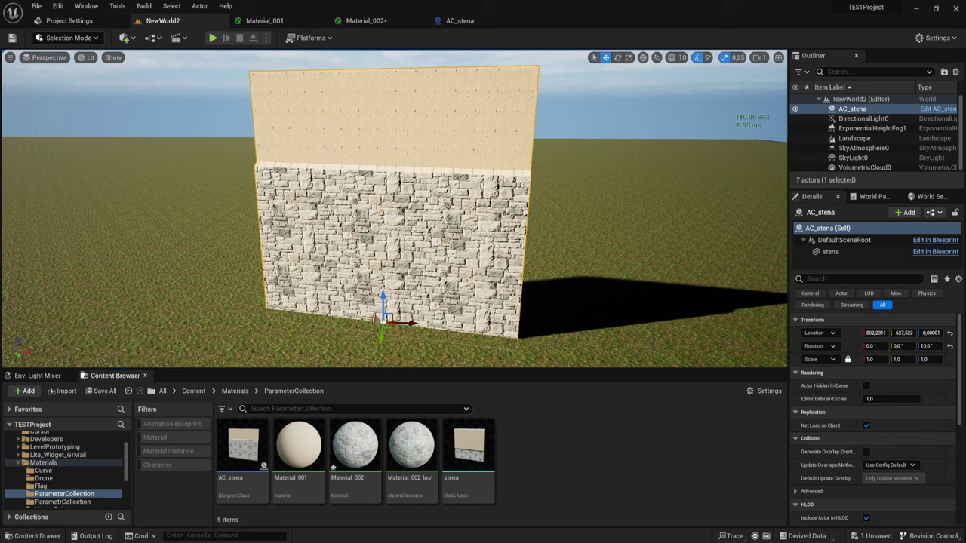
Step: Add a new Material Parameter Collection asset from the Content Browser context menu, named MPC_Variable
right_click(536, 451)
mouse_move(590, 427)
mouse_move(575, 362)
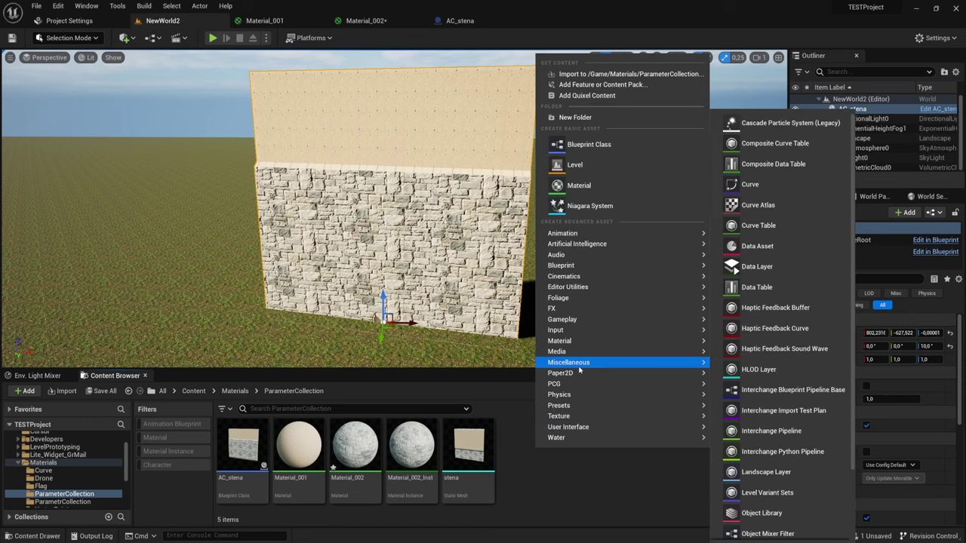
mouse_move(587, 343)
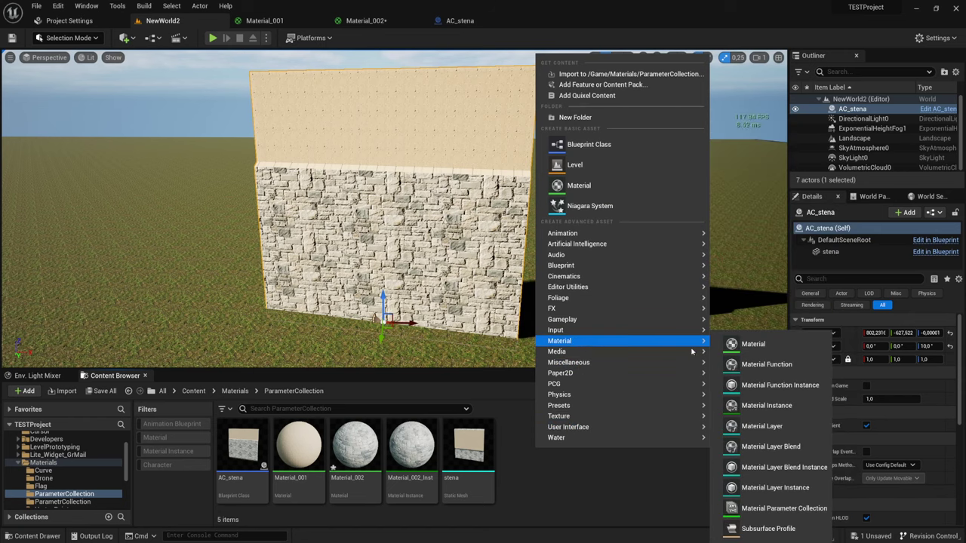
click(825, 513)
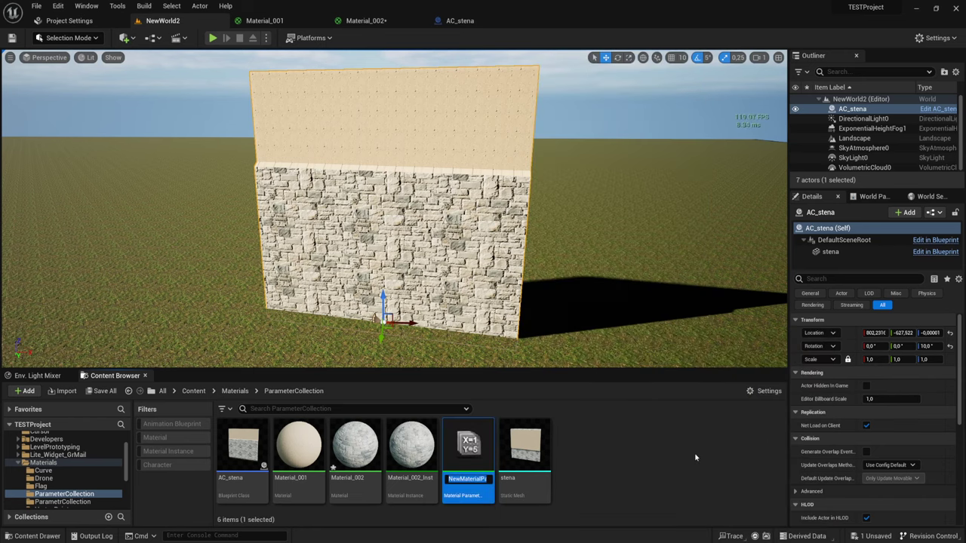
text(MPC_Variable)
key(Return)
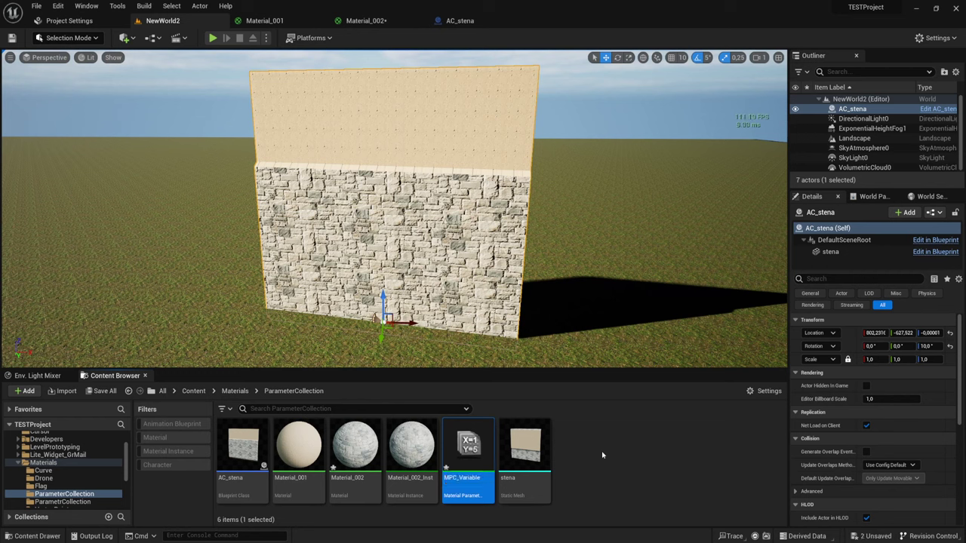
Step: Open MPC_Variable in a floating editor window placed over the NewWorld2 level
double_click(468, 449)
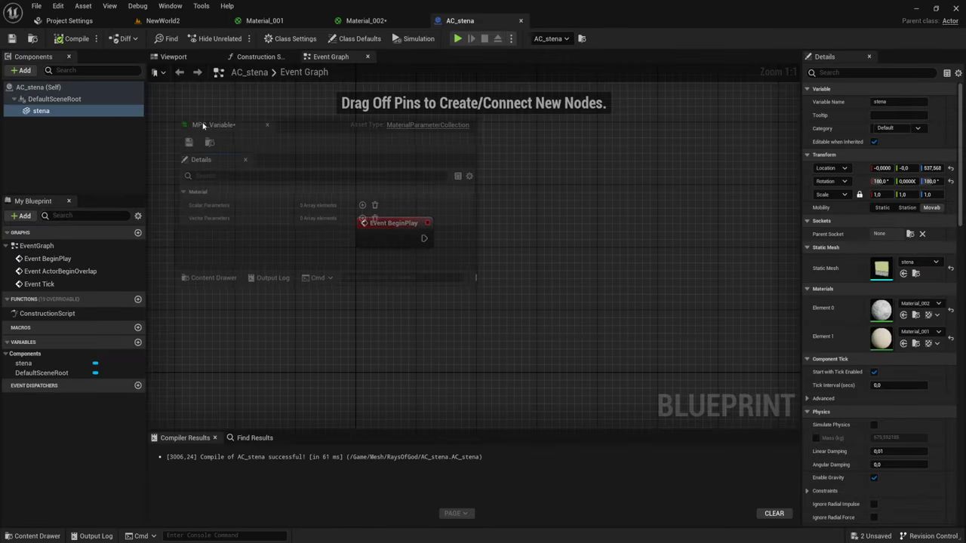
drag(580, 20, 242, 140)
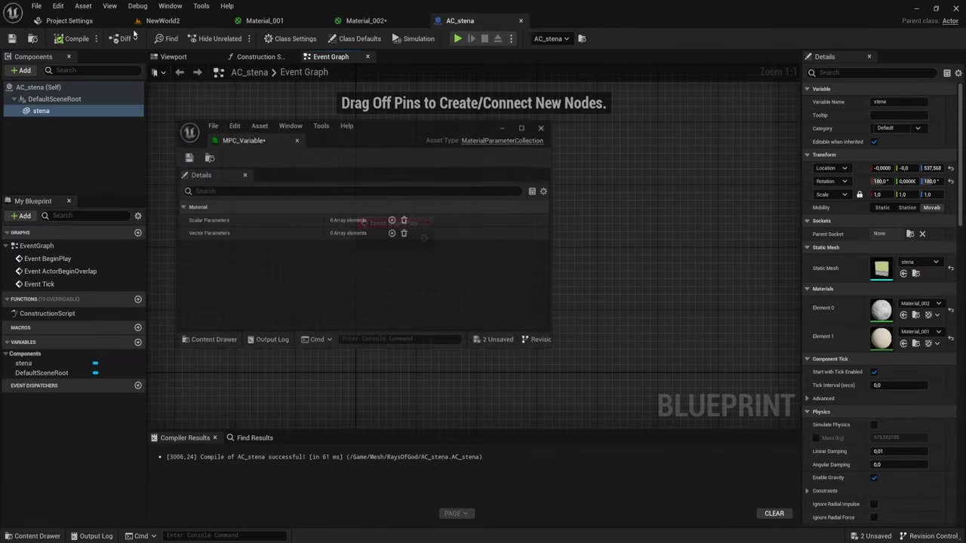
click(176, 20)
drag(373, 121, 245, 84)
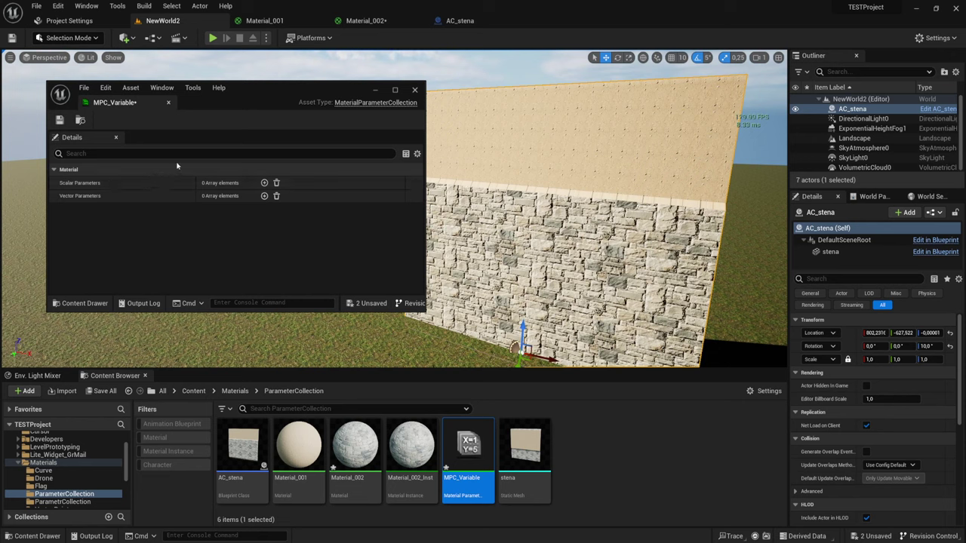
Step: Add one scalar and one vector parameter, deleting the accidental extra Vector1
click(264, 183)
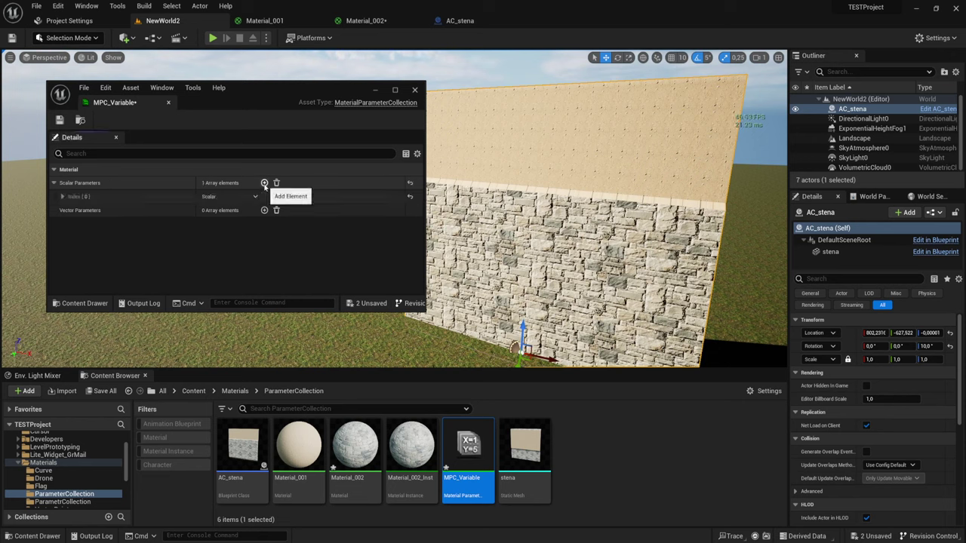
click(264, 210)
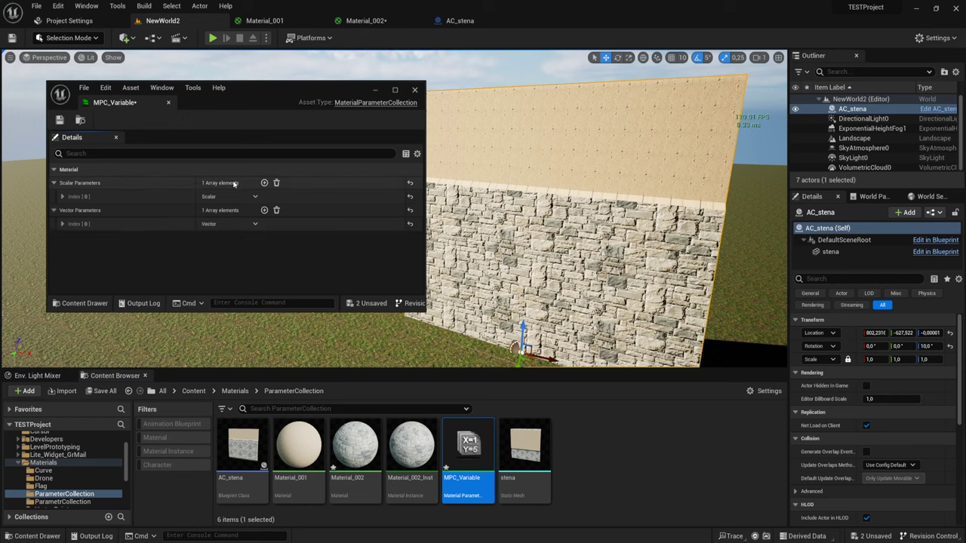
click(63, 196)
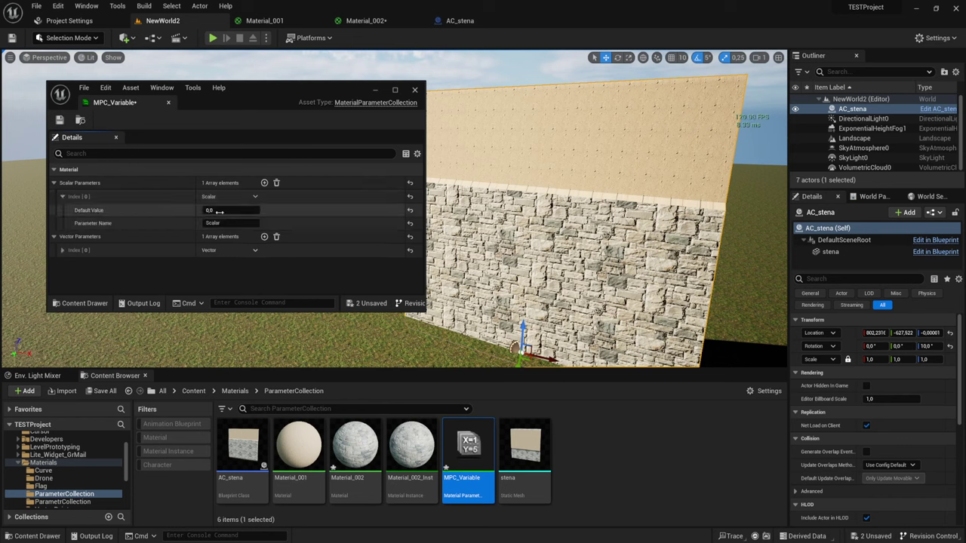
click(204, 210)
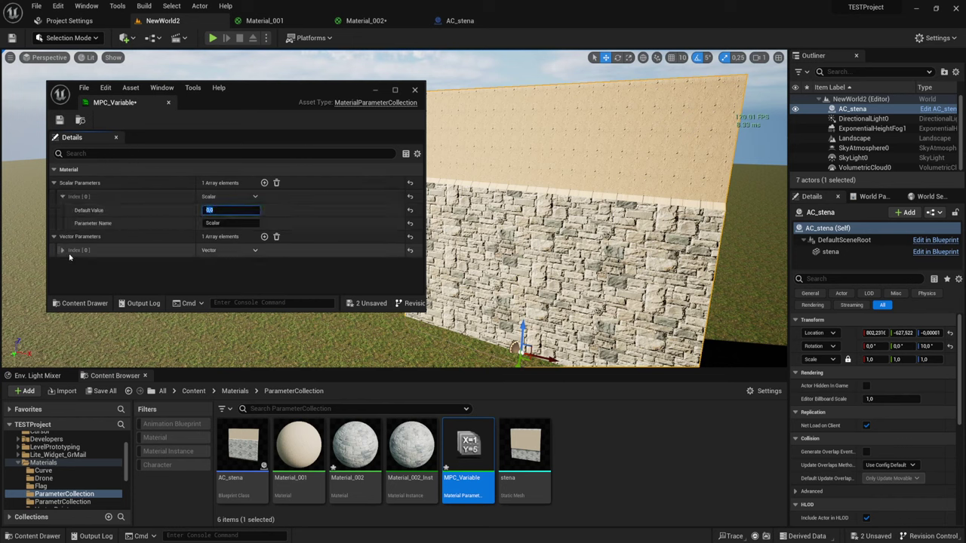
click(264, 236)
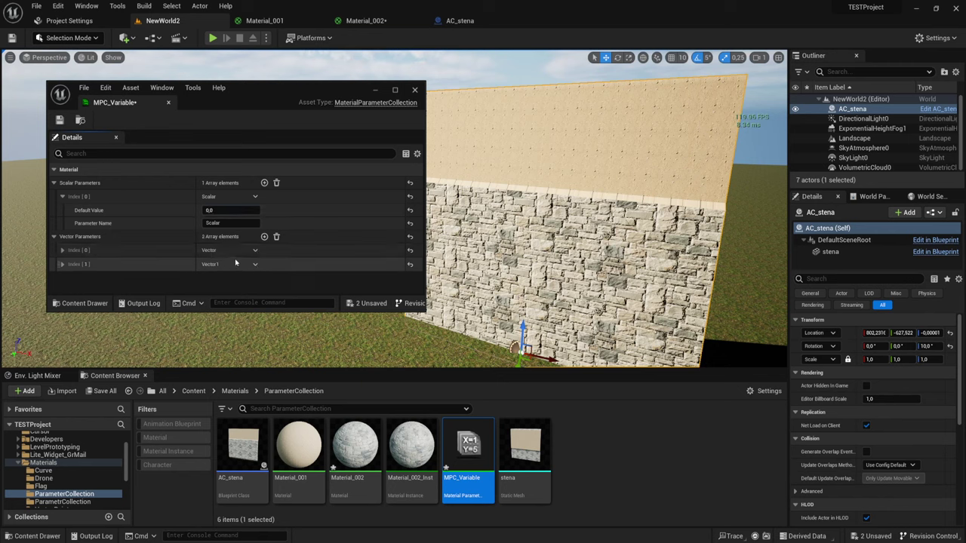
click(255, 264)
click(266, 289)
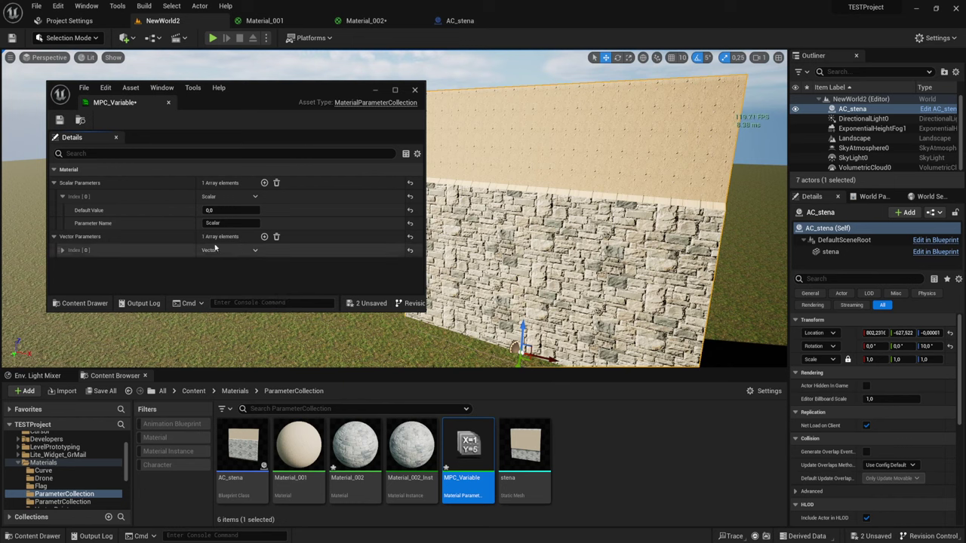
Step: Resize the editor, expand the vector's RGBA defaults, and edit the scalar parameter's name
click(63, 250)
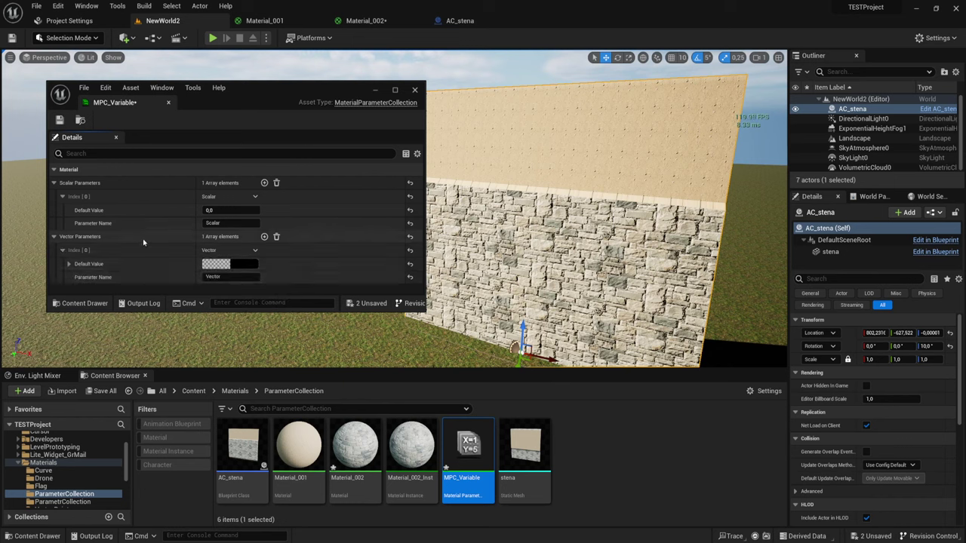
drag(195, 312, 195, 460)
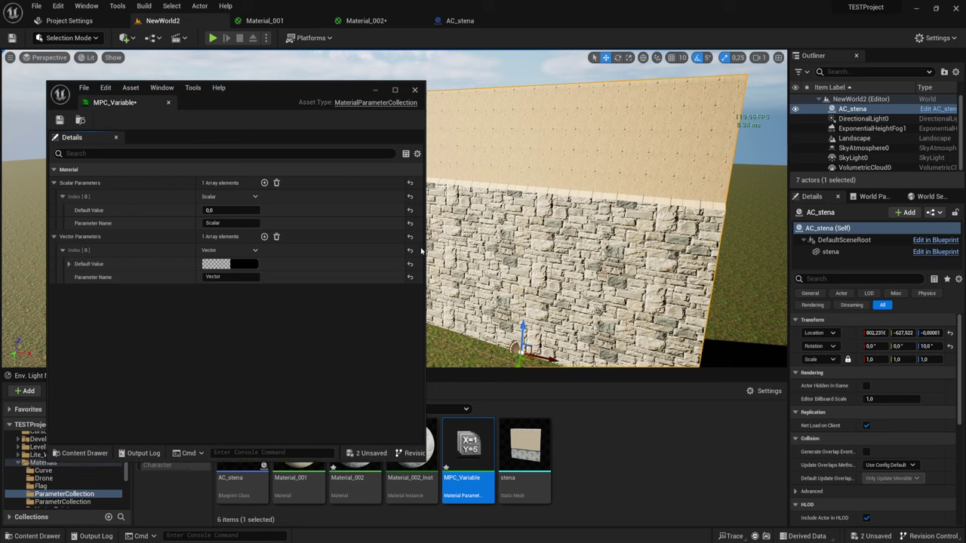
drag(423, 249, 406, 249)
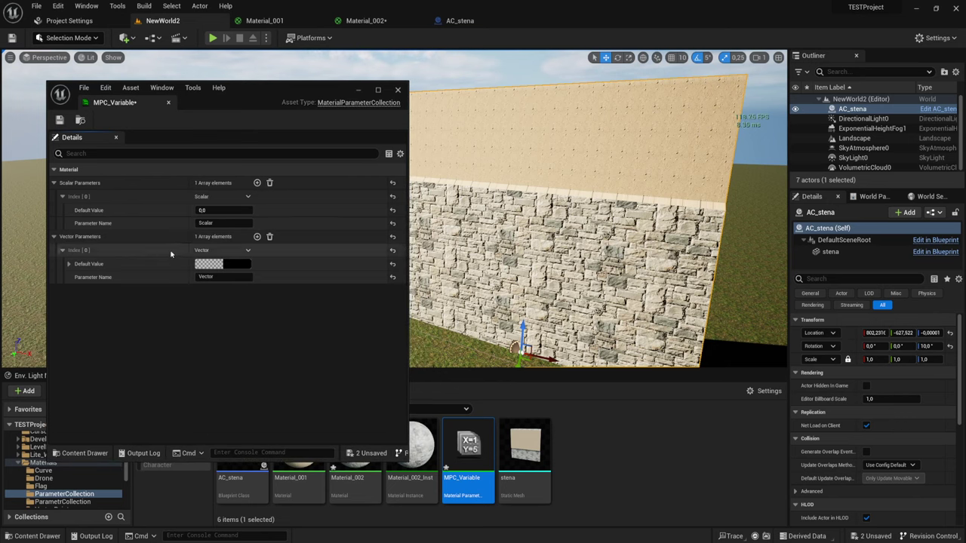
click(66, 264)
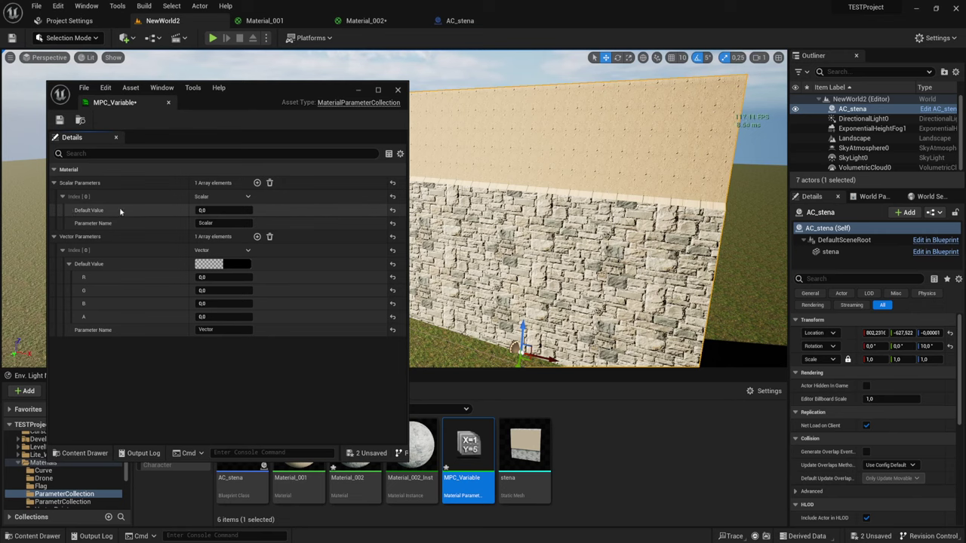
click(228, 223)
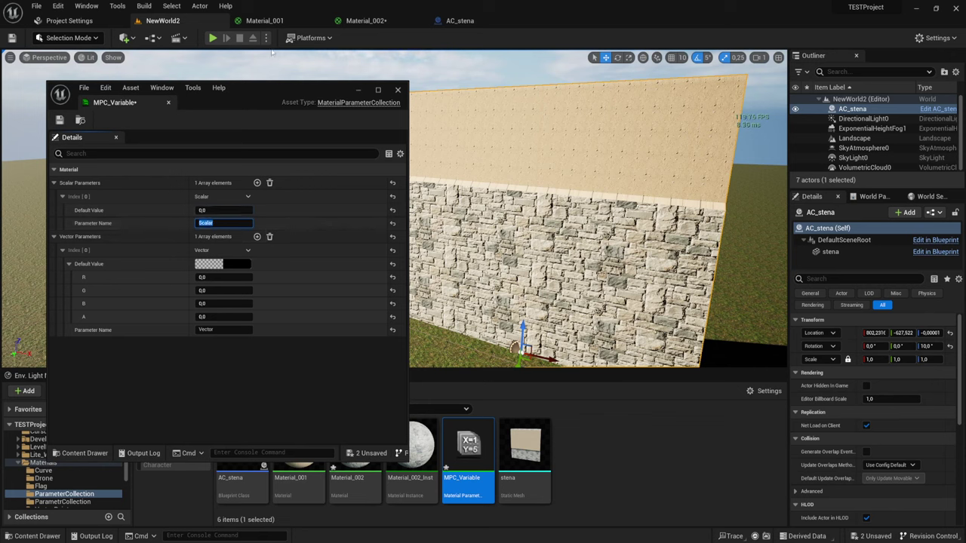
Step: Bring up the Material_001 graph, move the MPC_Variable editor aside, and select the texture tiling nodes
click(277, 21)
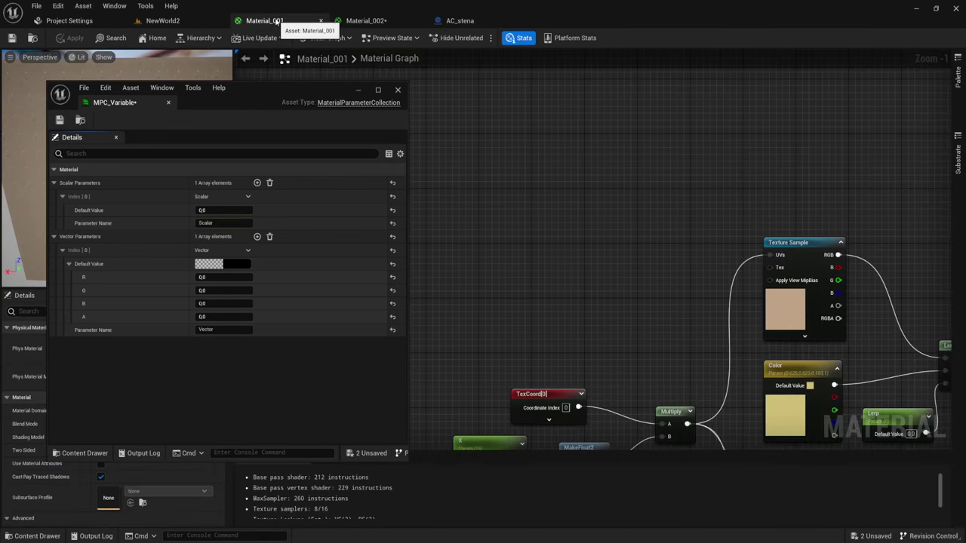
scroll(630, 393, down, 2)
mouse_move(586, 224)
right_down()
mouse_move(604, 169)
mouse_move(631, 181)
right_up()
scroll(631, 181, down, 1)
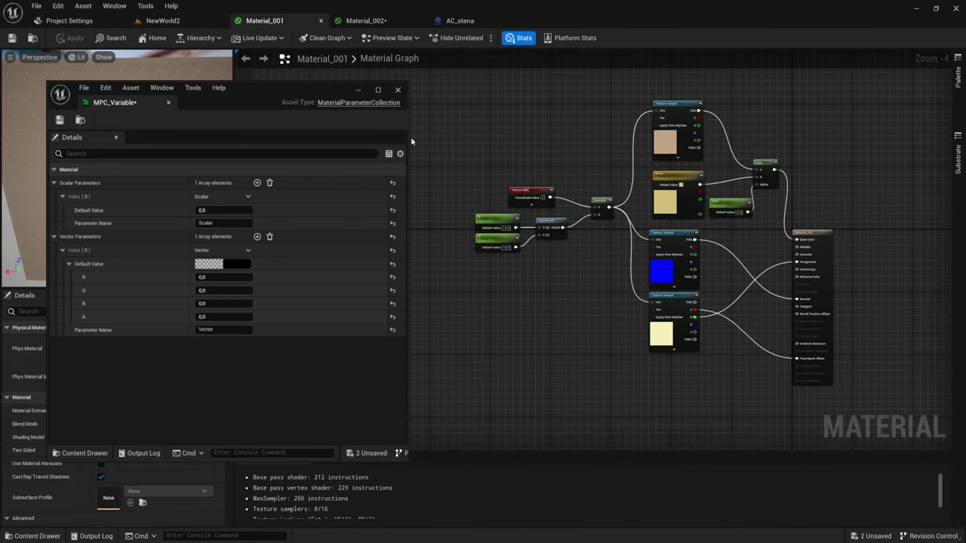
drag(306, 89, 266, 70)
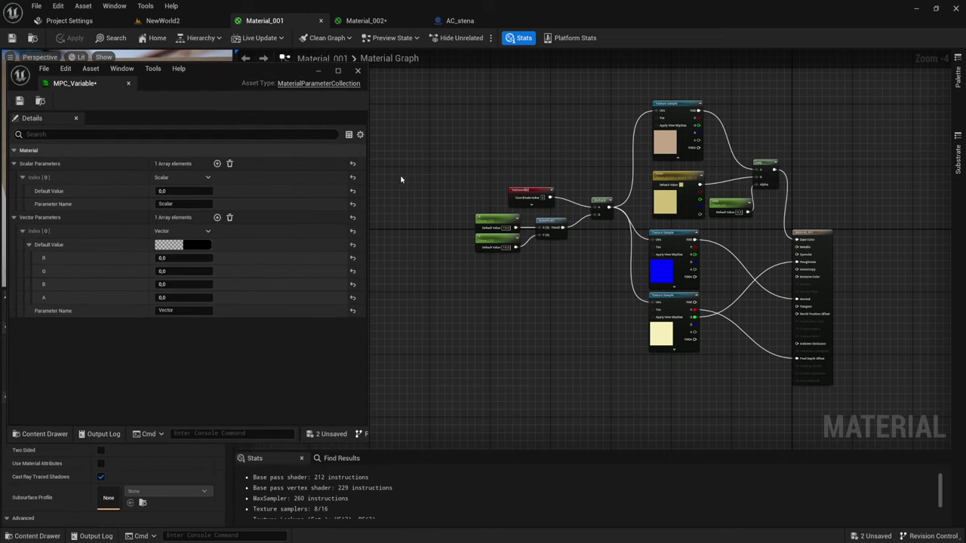
drag(367, 170, 265, 170)
scroll(513, 198, up, 1)
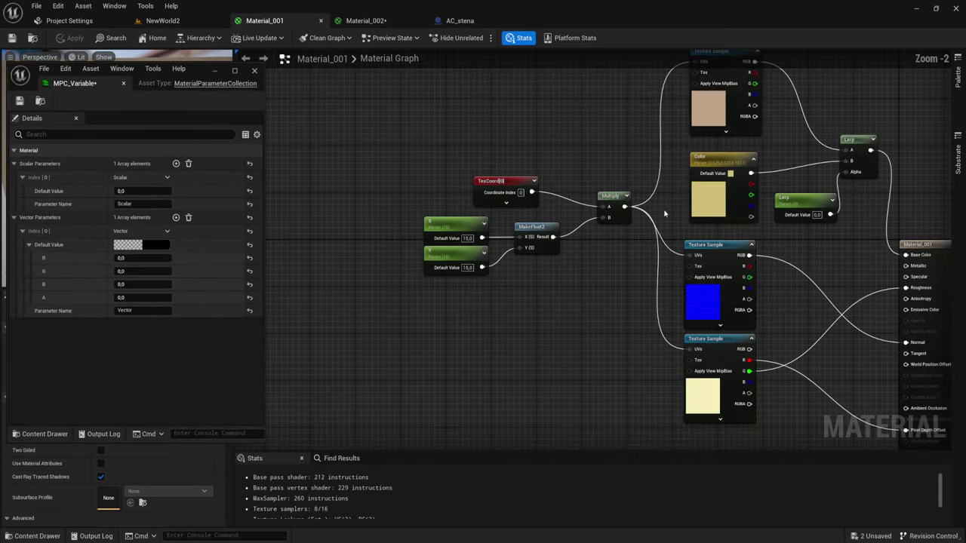
scroll(513, 197, up, 1)
mouse_move(513, 198)
right_down()
mouse_move(512, 223)
mouse_move(525, 225)
right_up()
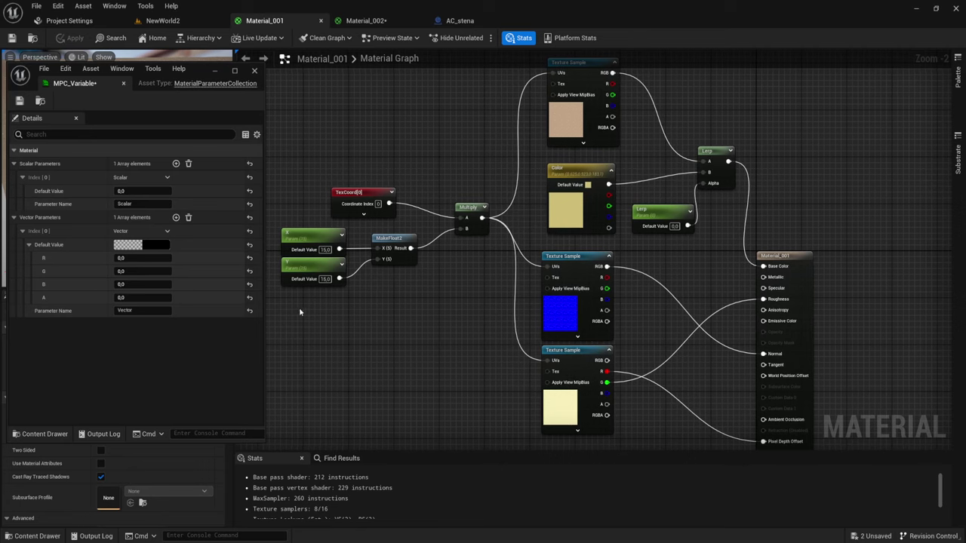
drag(299, 307, 471, 132)
right_drag(480, 286, 481, 250)
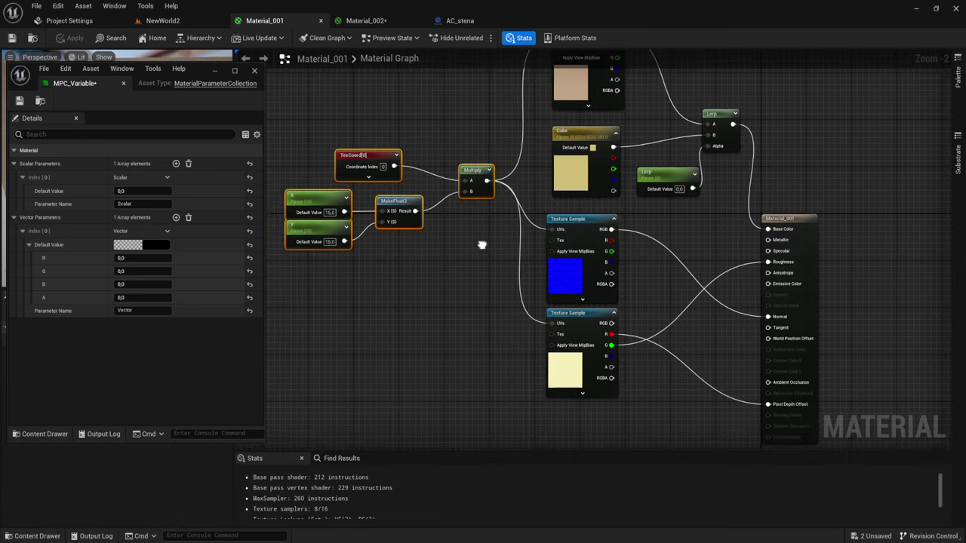
mouse_move(507, 287)
right_down()
mouse_move(452, 242)
mouse_move(437, 338)
right_up()
Step: Wire the lower Texture Sample's R channel into Ambient Occlusion, replacing the Pixel Depth Offset link
click(543, 108)
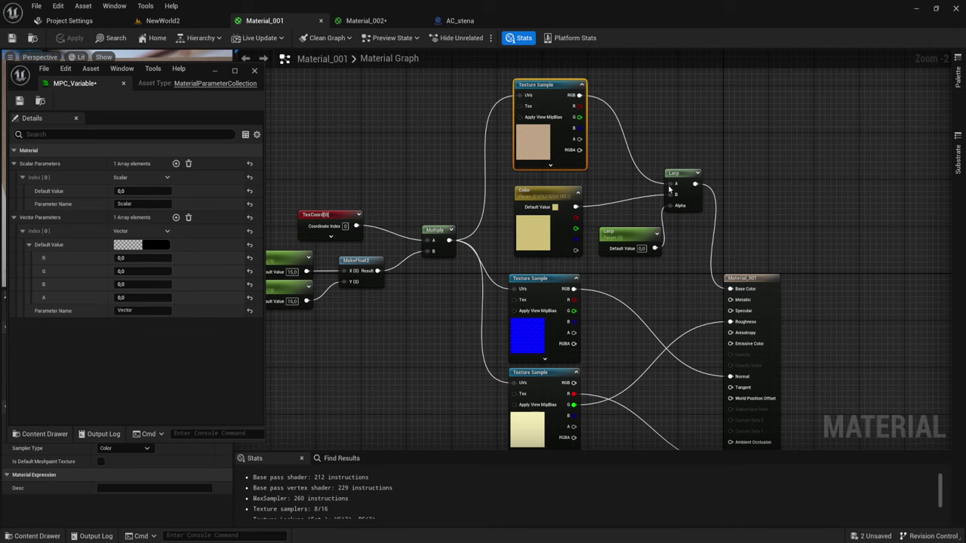
right_drag(726, 340, 724, 277)
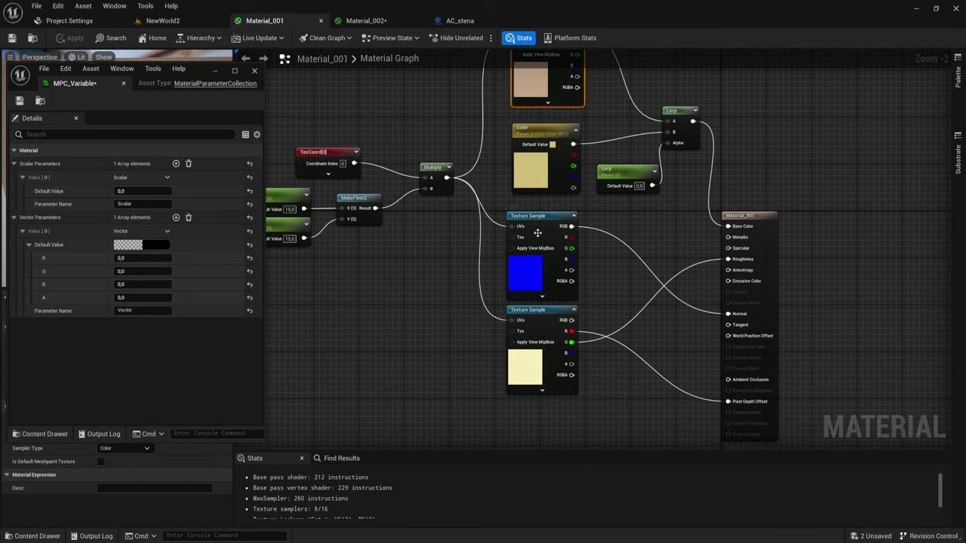
click(568, 214)
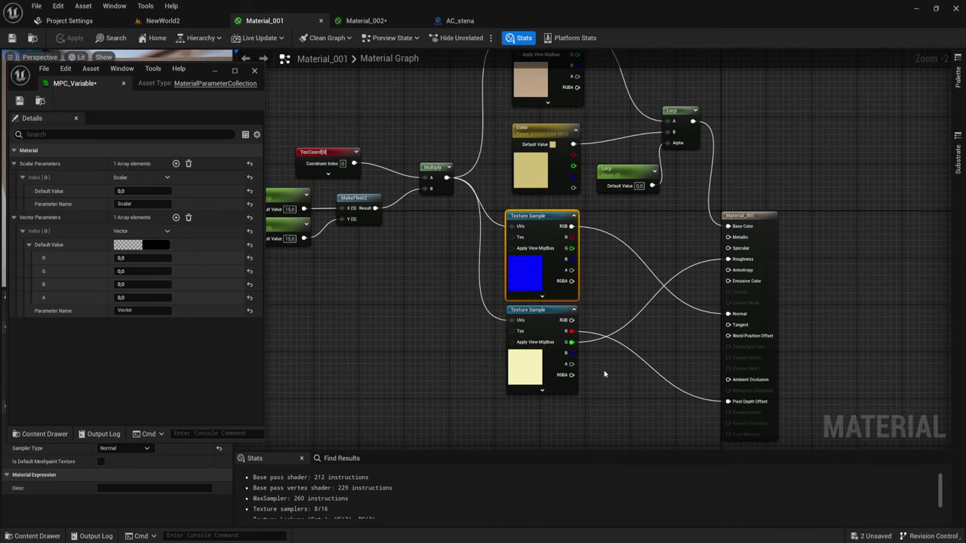
right_drag(603, 379, 596, 346)
click(525, 284)
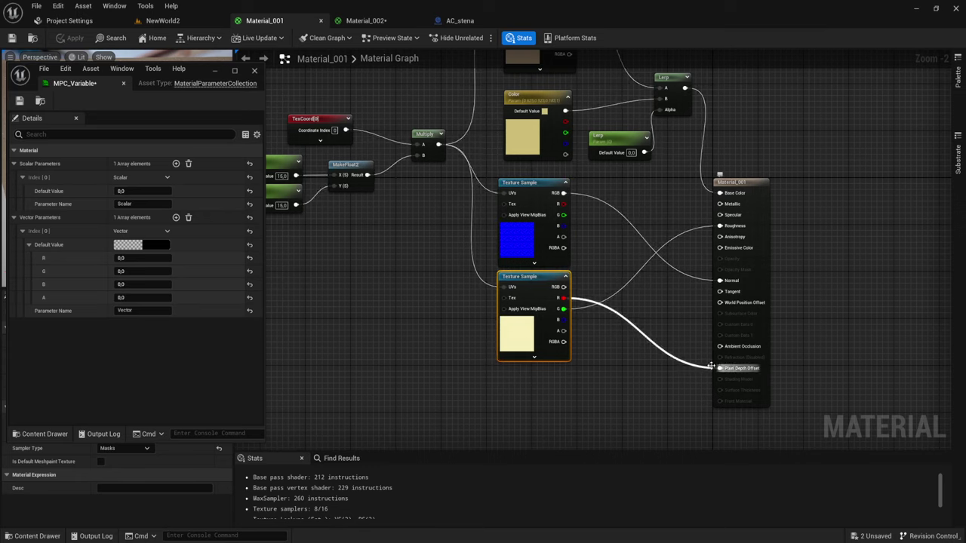
drag(720, 347, 561, 299)
click(655, 345)
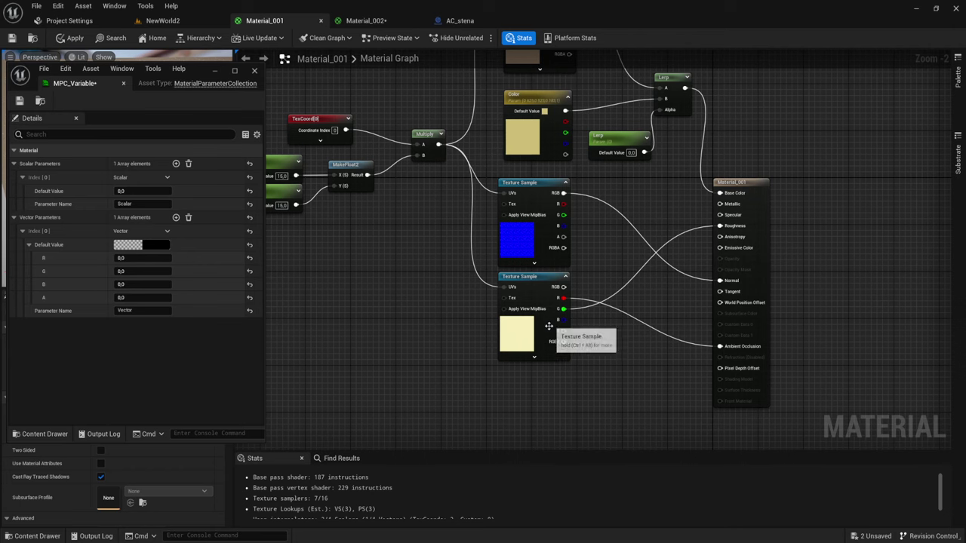
mouse_move(555, 324)
right_down()
mouse_move(575, 212)
mouse_move(576, 234)
right_up()
Step: Set the Color parameter node to blue in the Color Picker
drag(707, 98, 746, 188)
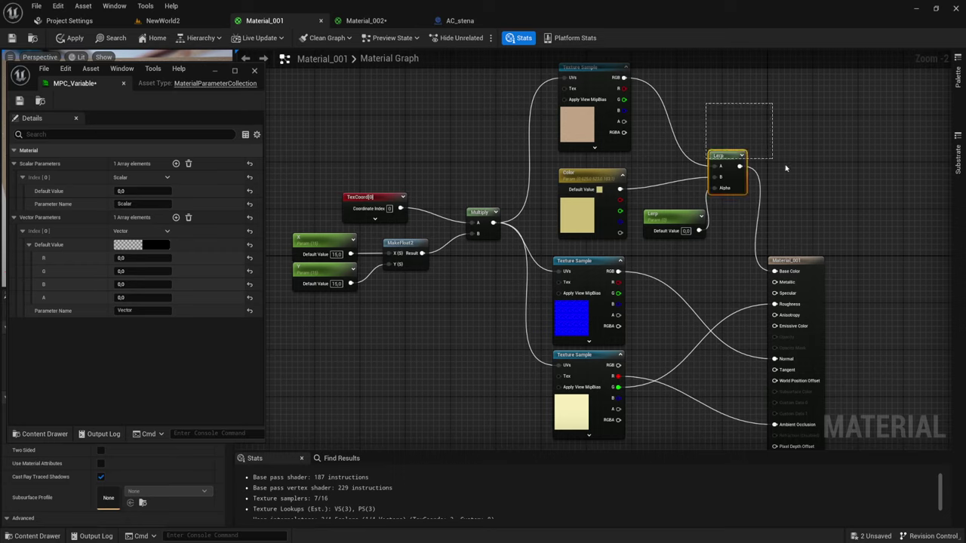
click(569, 173)
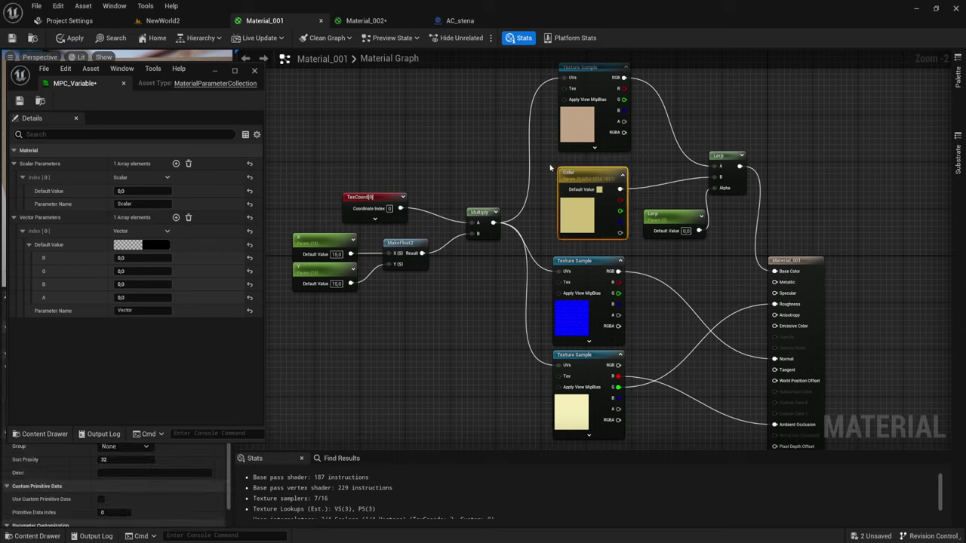
double_click(572, 206)
click(603, 258)
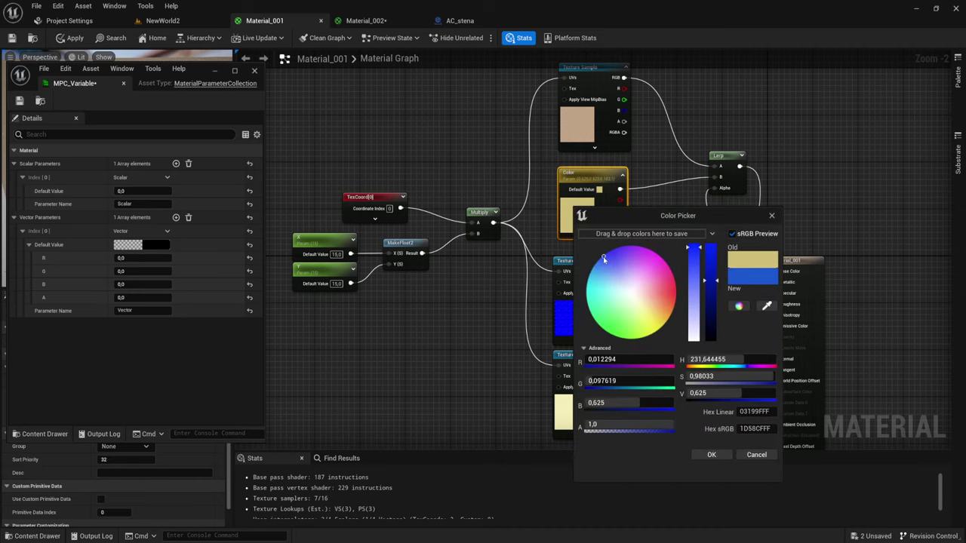
click(711, 454)
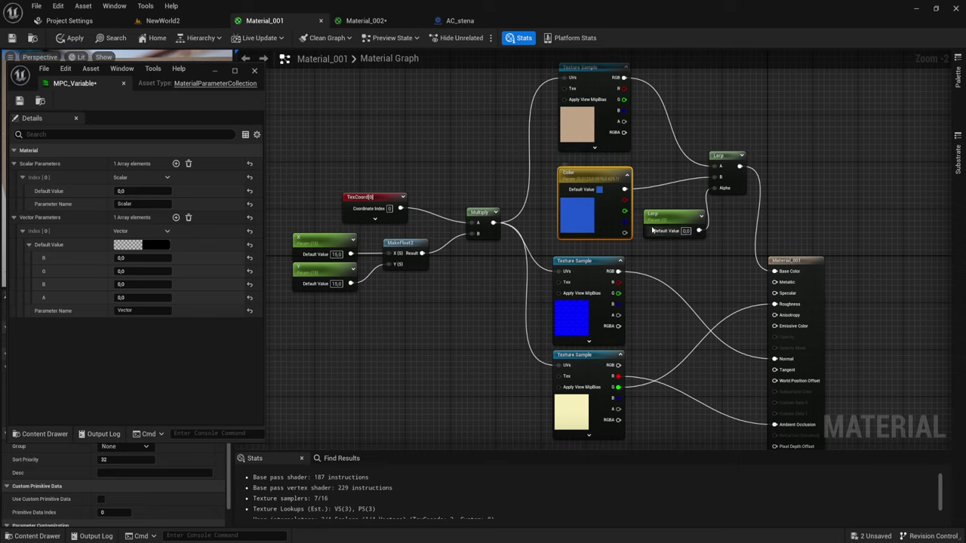
Step: Inspect the Lerp, X and Y parameter nodes, then go back to the NewWorld2 level
drag(665, 178, 684, 269)
drag(705, 106, 747, 193)
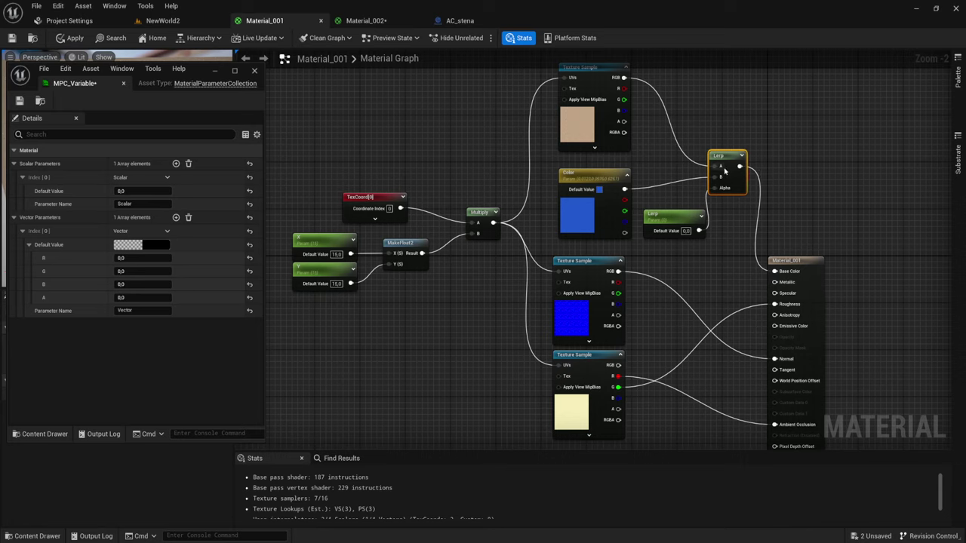
drag(293, 325, 326, 215)
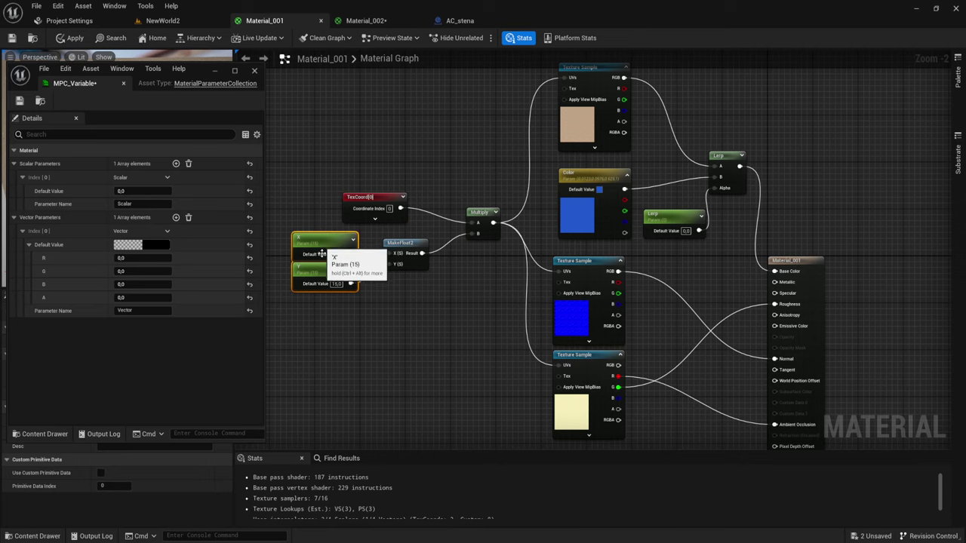
click(395, 324)
right_drag(395, 323, 439, 315)
drag(347, 333, 384, 258)
right_drag(443, 236, 432, 249)
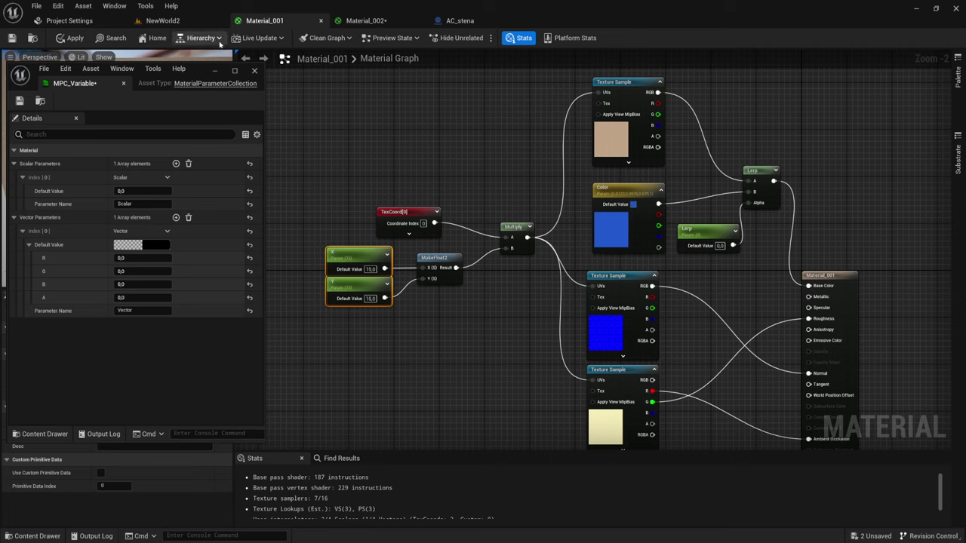
click(162, 20)
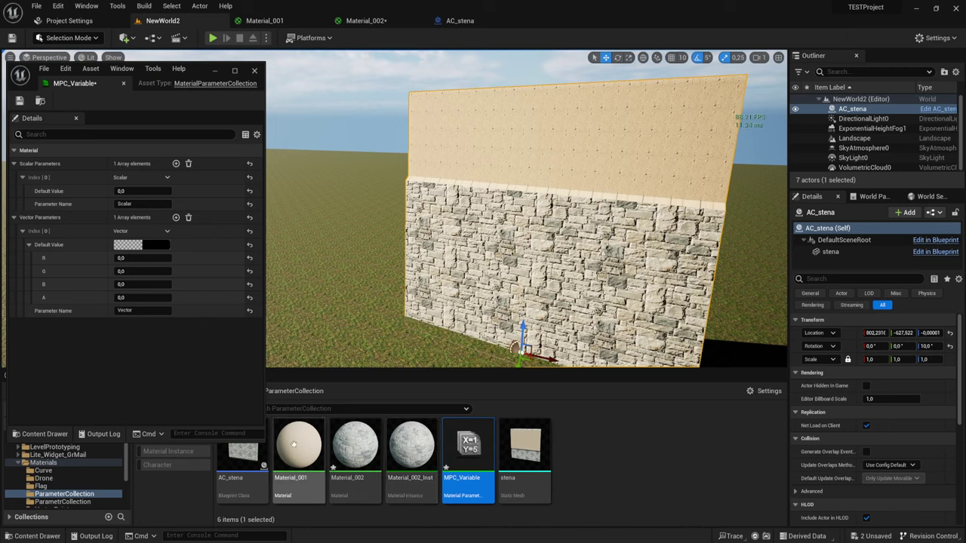
Step: Create Material_001_Inst from Material_001's right-click menu in the Content Browser
click(296, 445)
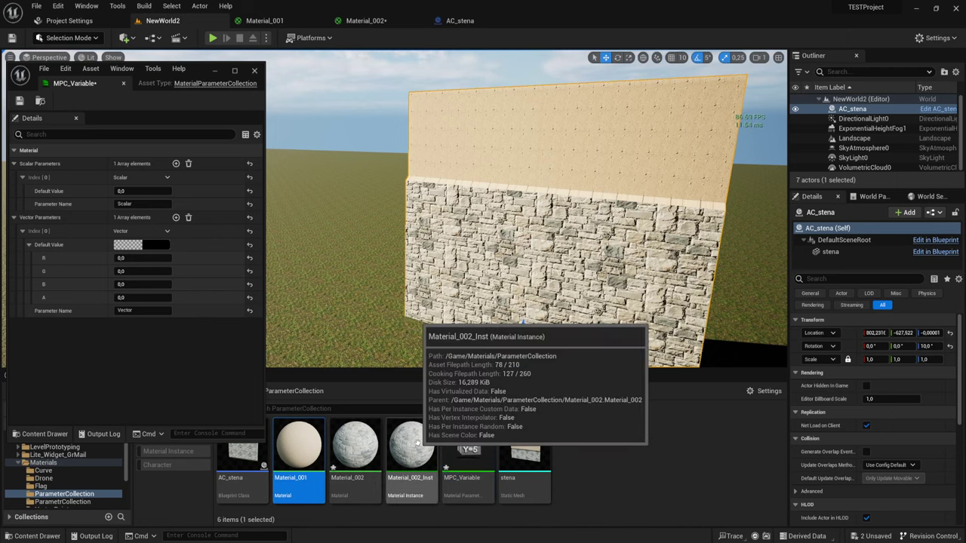
right_click(305, 446)
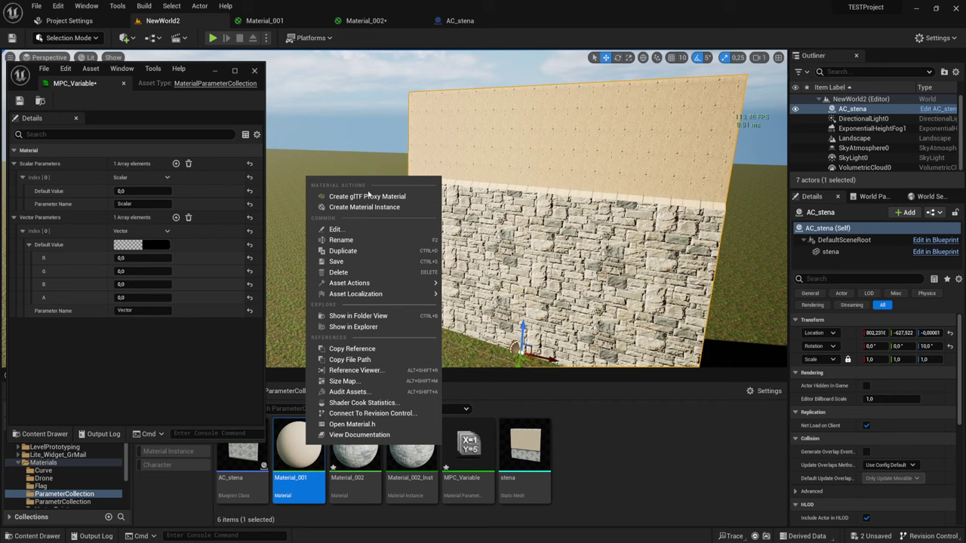
right_click(292, 448)
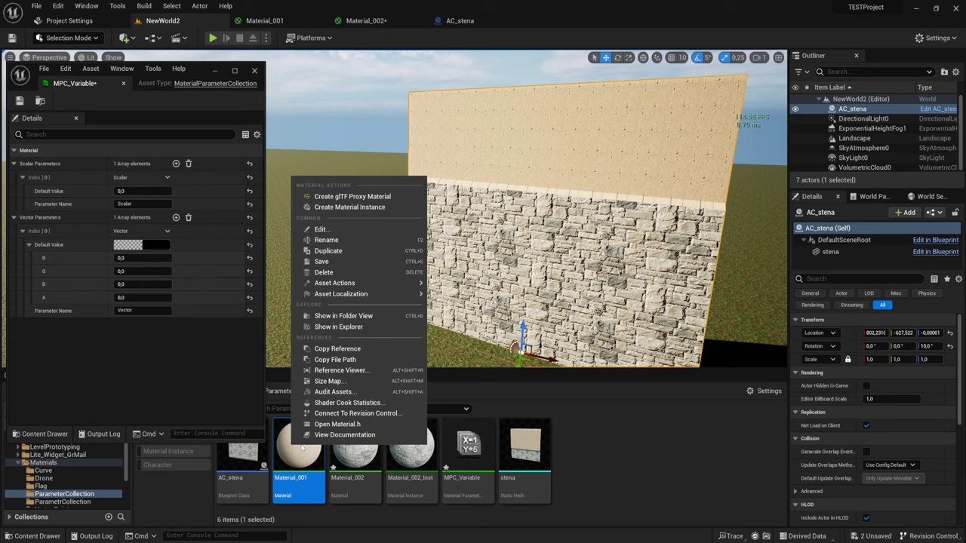
click(367, 208)
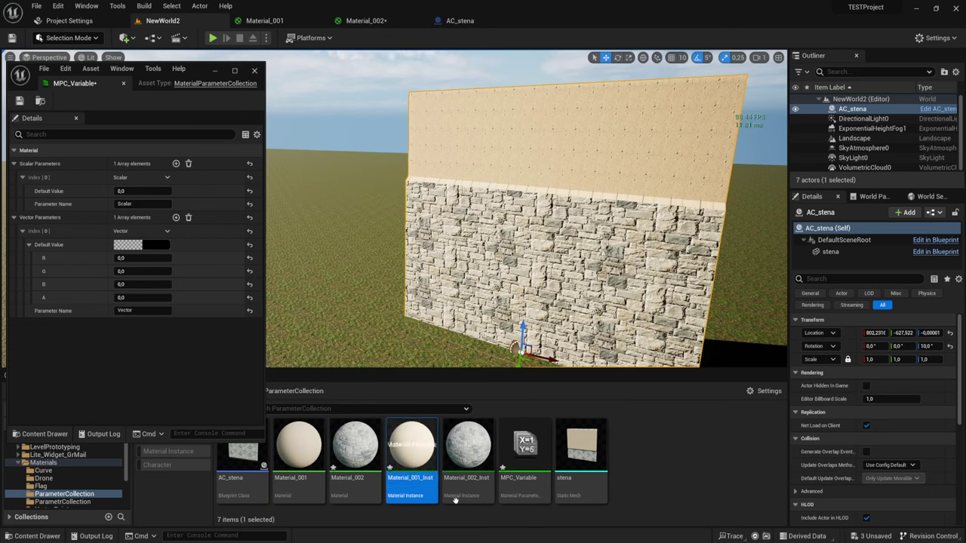
Step: In Material_001_Inst, override Lerp, X and Y, drag X to about 13.99, then close it
double_click(411, 453)
click(487, 116)
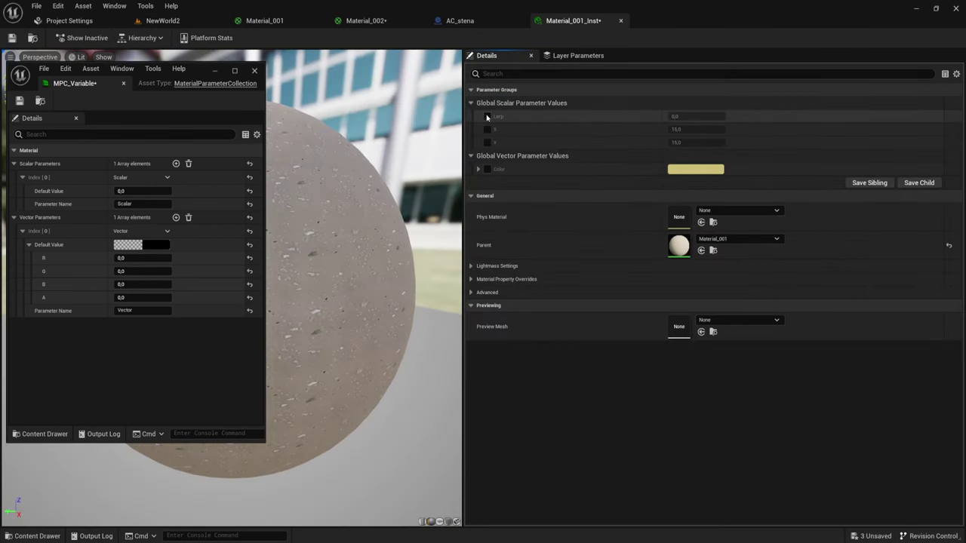
click(486, 129)
click(487, 142)
mouse_move(704, 129)
mouse_down()
mouse_move(720, 129)
mouse_move(663, 155)
mouse_up()
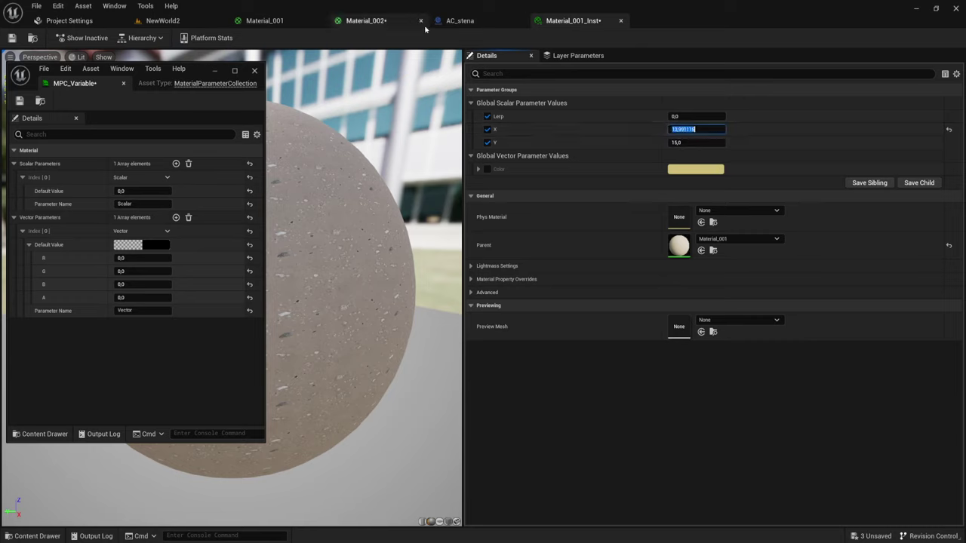
click(620, 22)
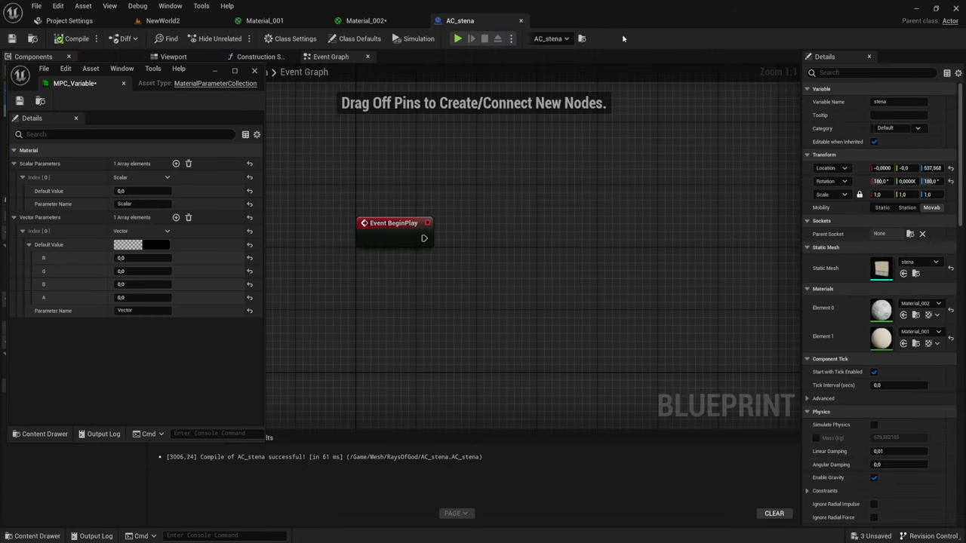
click(162, 20)
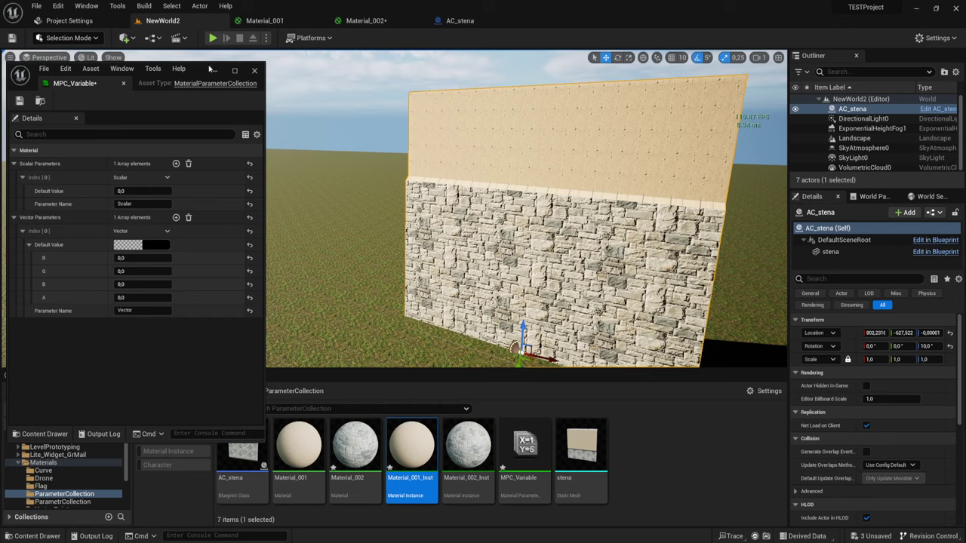
Step: Add a second scalar to MPC_Variable and rename the two scalars X and Y
drag(211, 69, 306, 73)
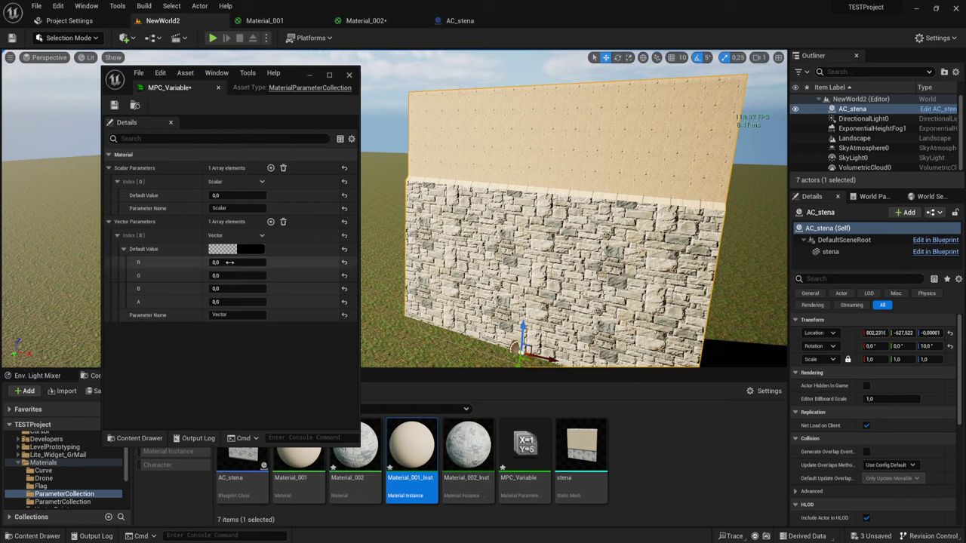
click(270, 168)
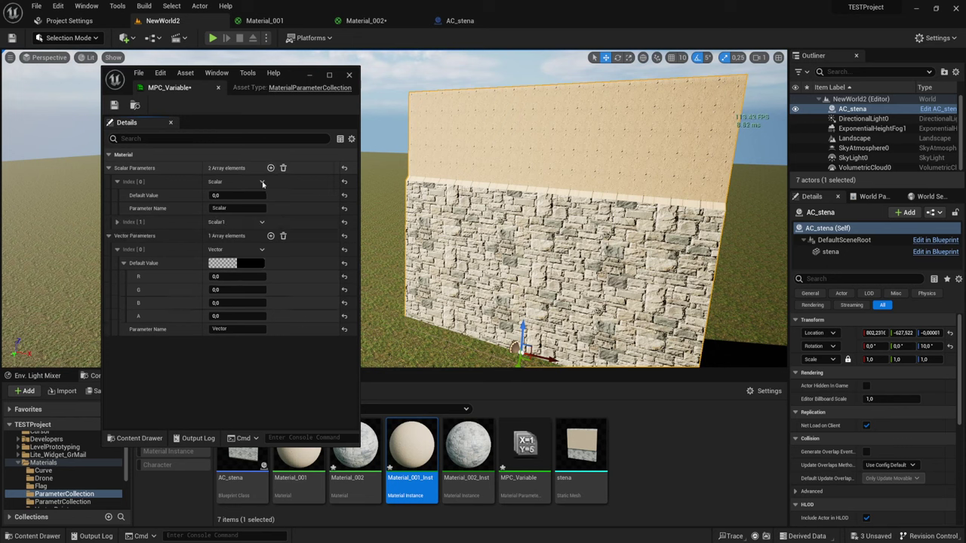
click(117, 222)
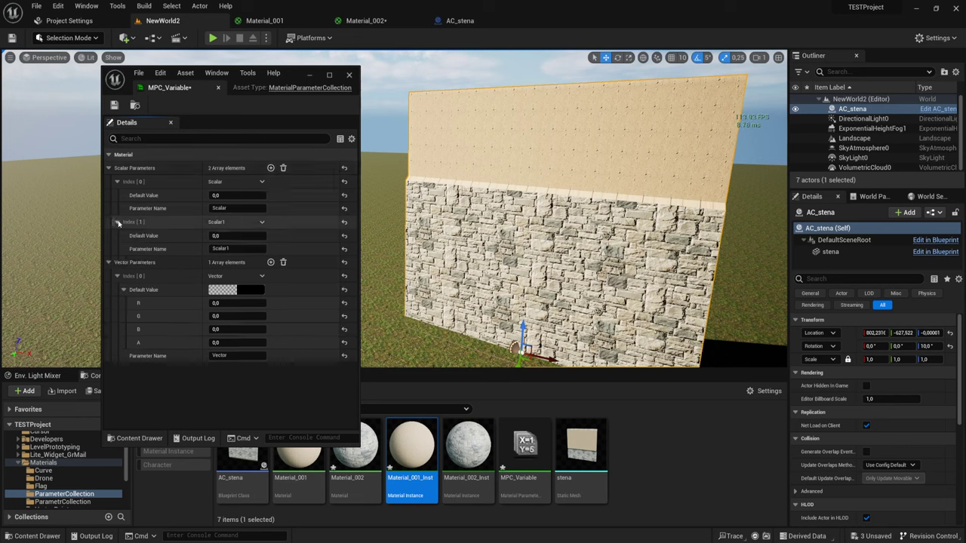
double_click(240, 207)
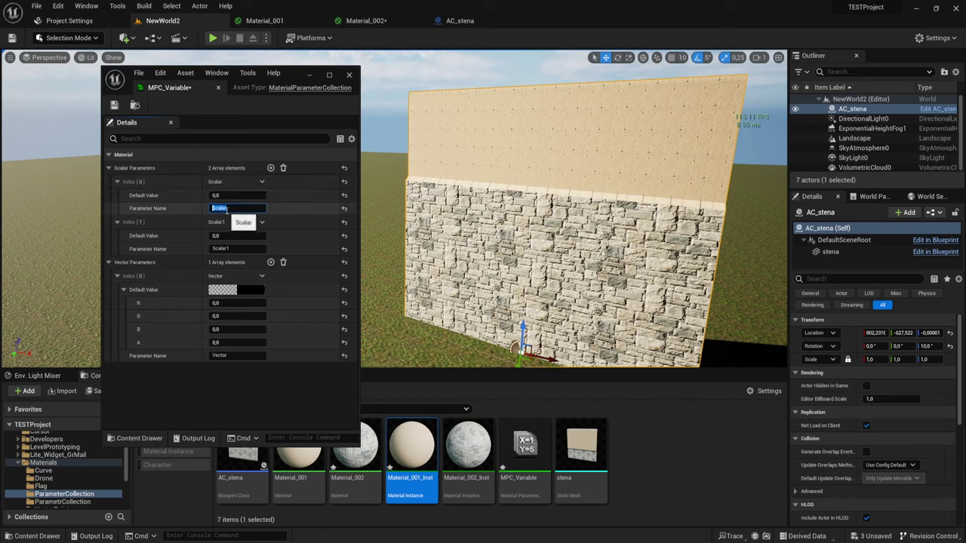
text(X)
click(227, 248)
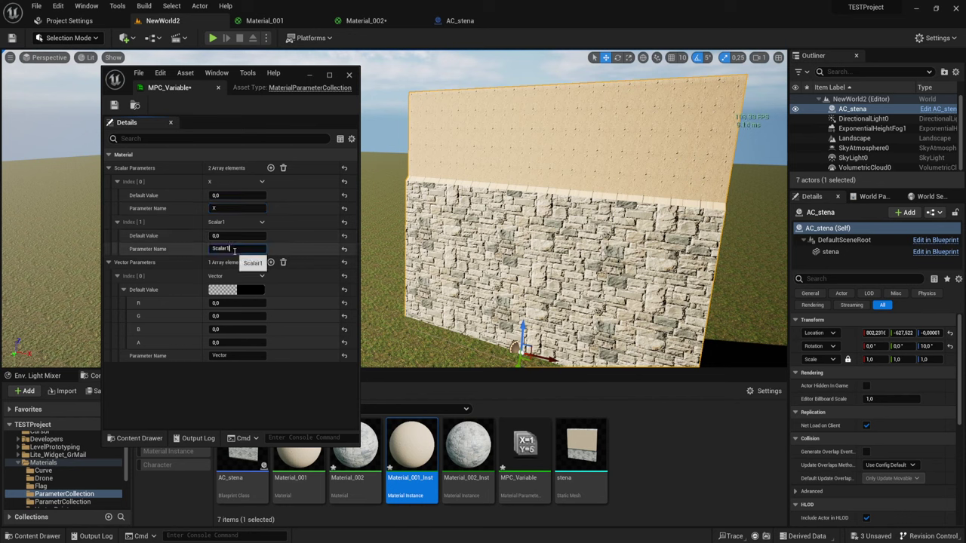
text(Y)
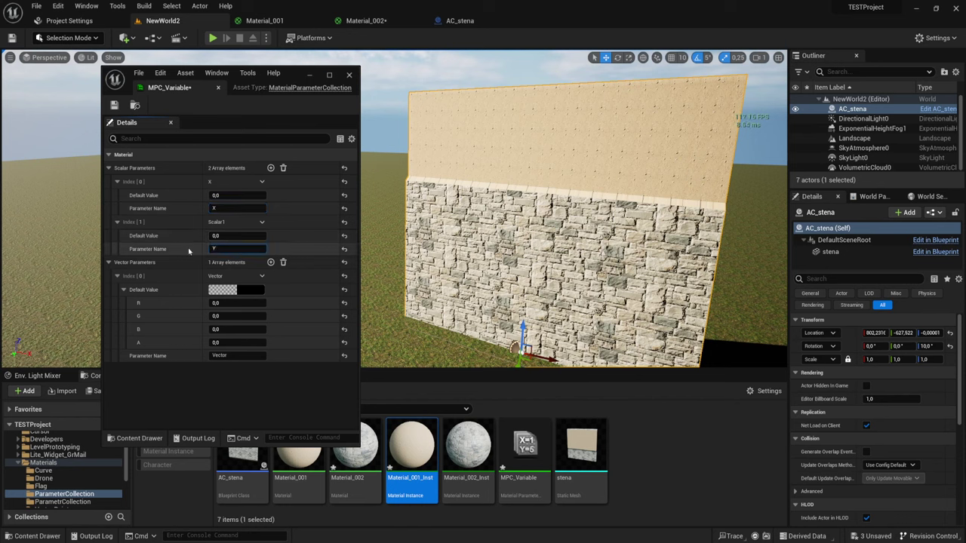
click(227, 235)
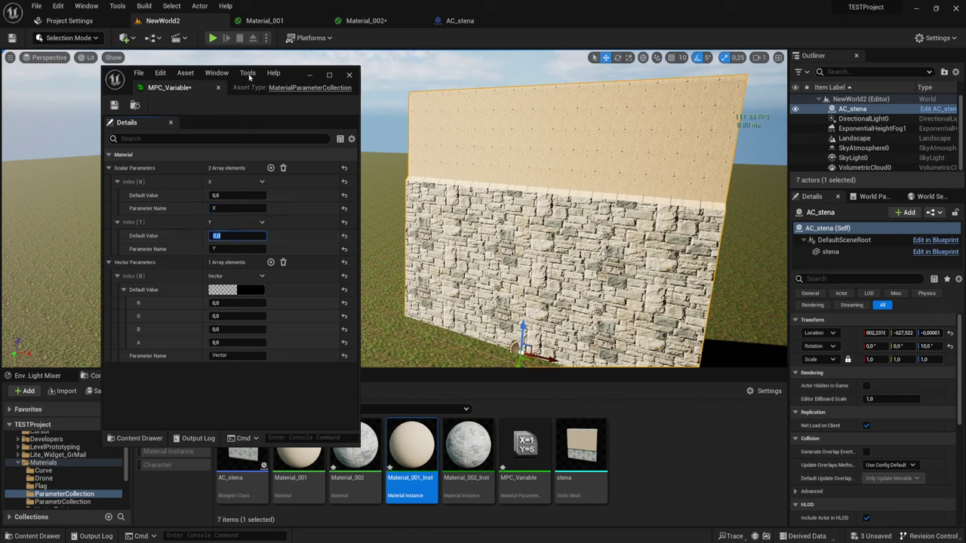
click(264, 20)
Step: Tidy the X and Y nodes in Material_001, then rename MPC_Variable's vector parameter to Color
right_drag(453, 215, 582, 168)
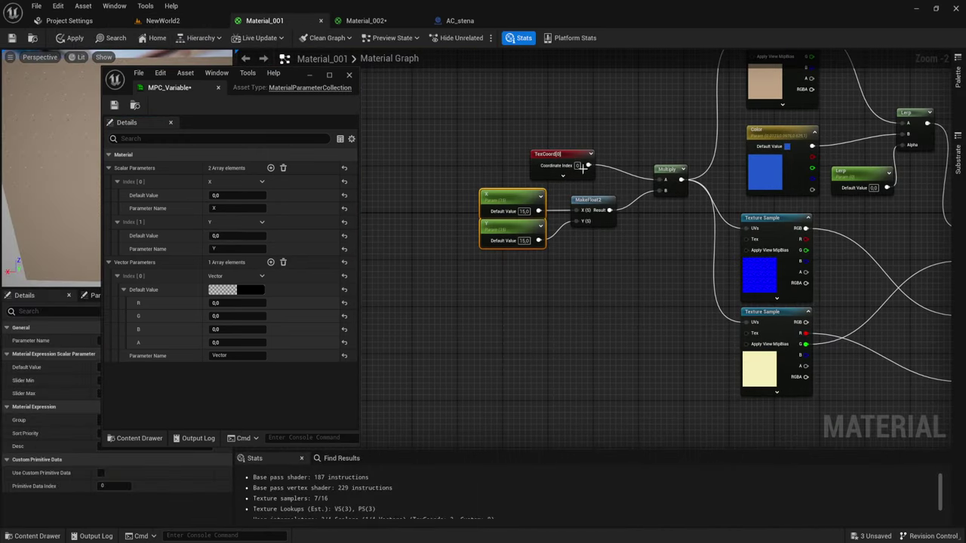
drag(504, 296, 504, 295)
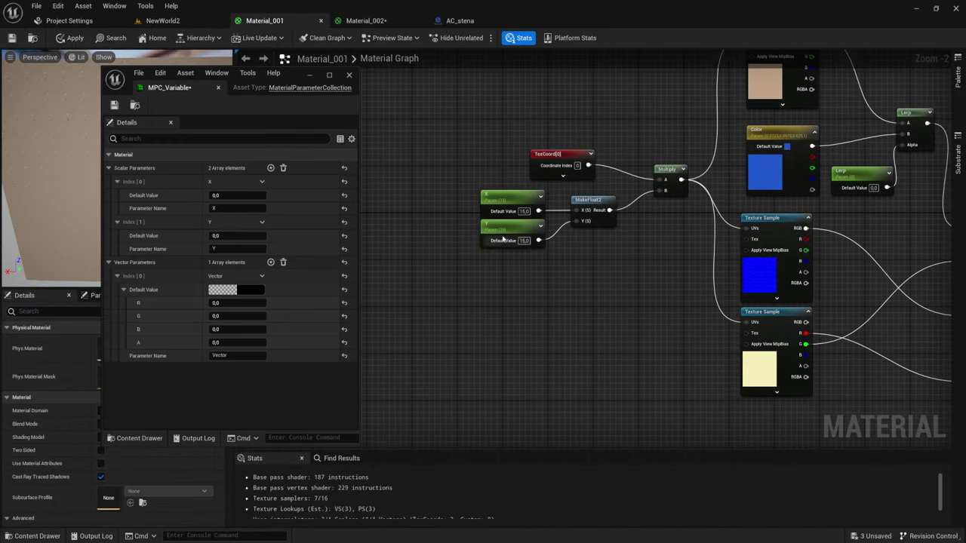
drag(502, 232, 508, 244)
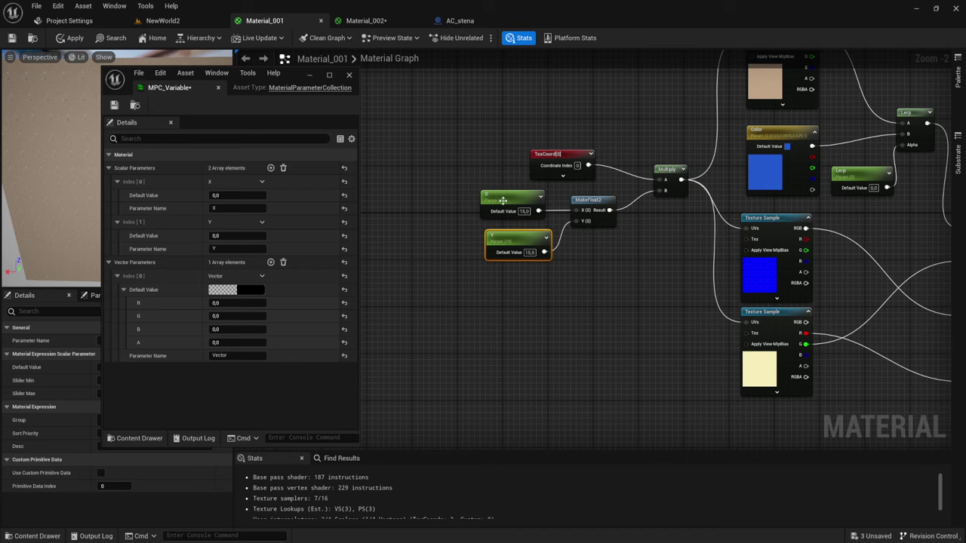
drag(503, 201, 507, 192)
double_click(507, 191)
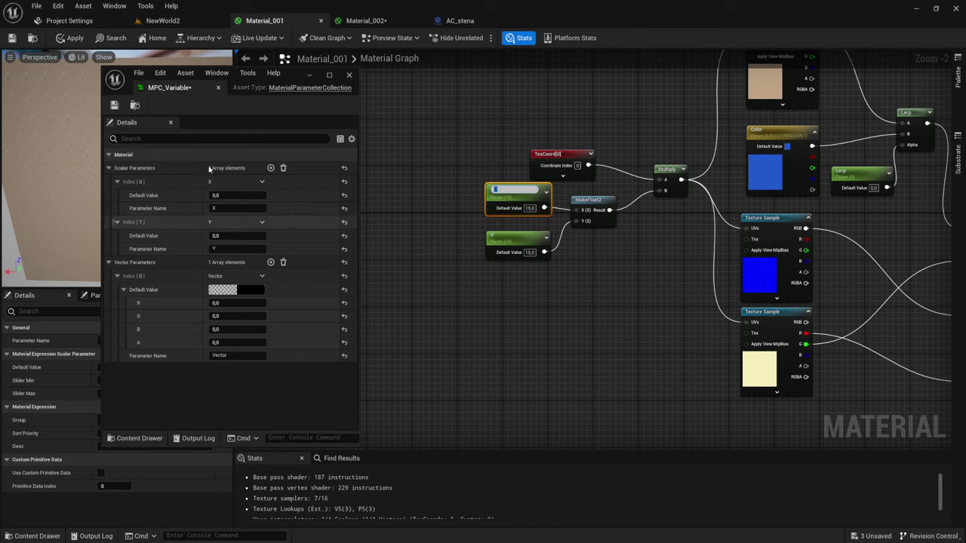
right_drag(555, 302, 635, 335)
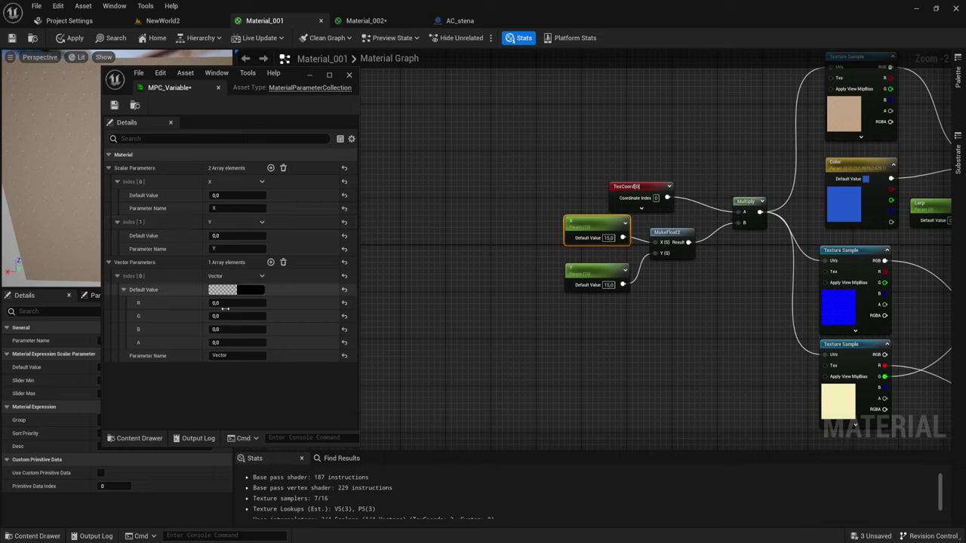
click(230, 355)
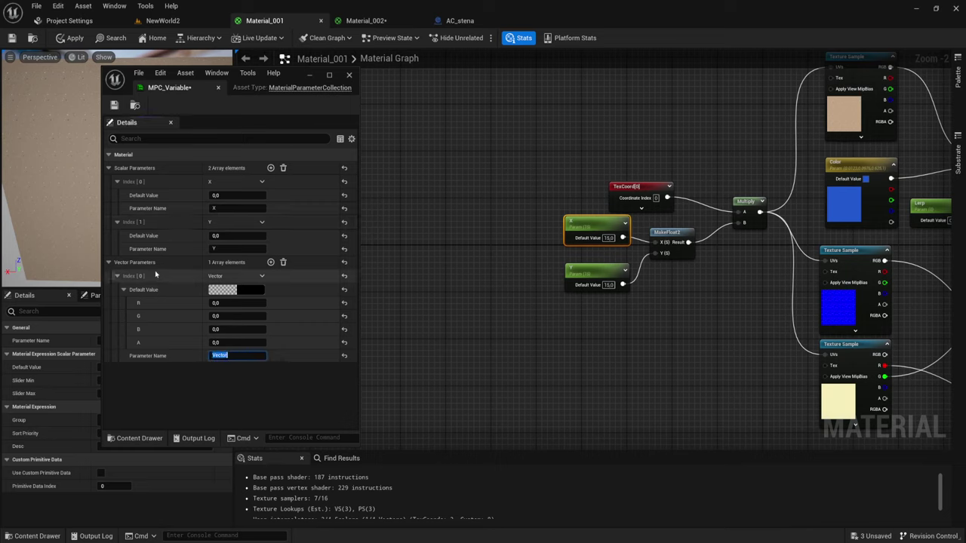
text(Color)
key(Return)
Step: Set Color's default to pinkish red (R 1.0, G 0.0, B 0.123) at full brightness
click(250, 295)
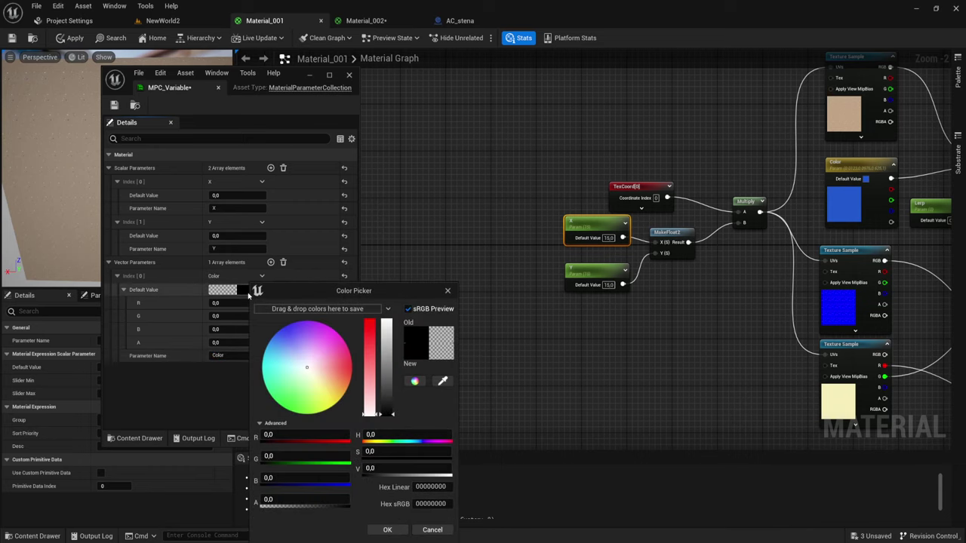
drag(299, 356, 343, 341)
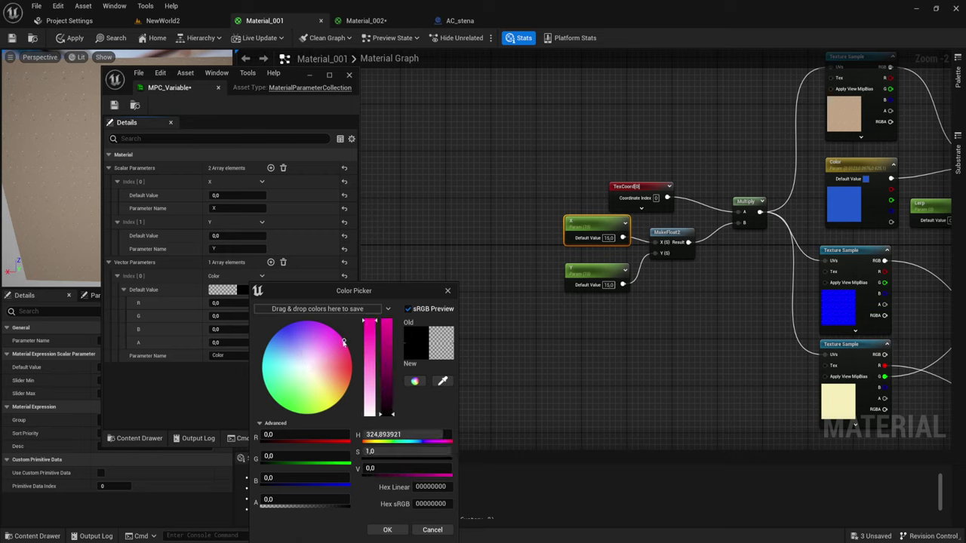
drag(340, 376, 357, 364)
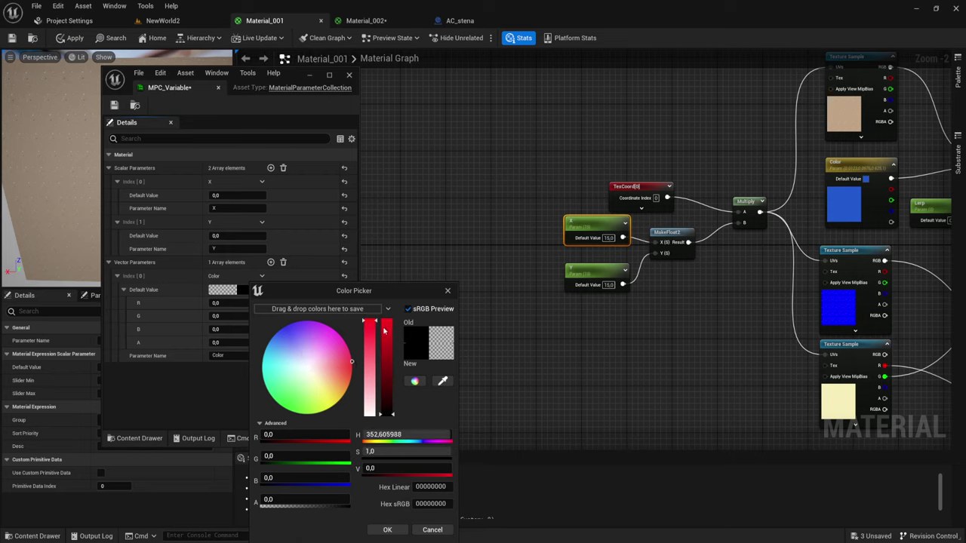
drag(390, 326, 394, 304)
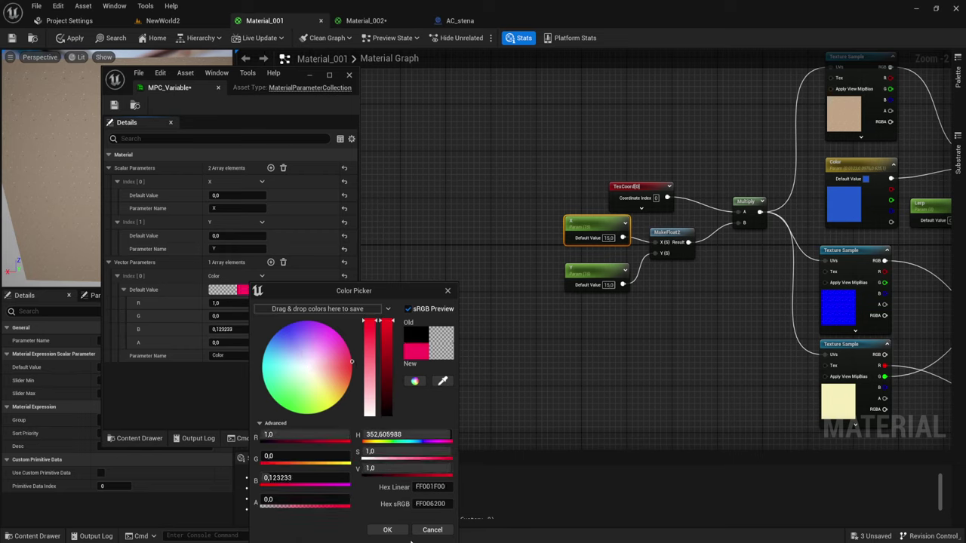
click(387, 529)
key(Home)
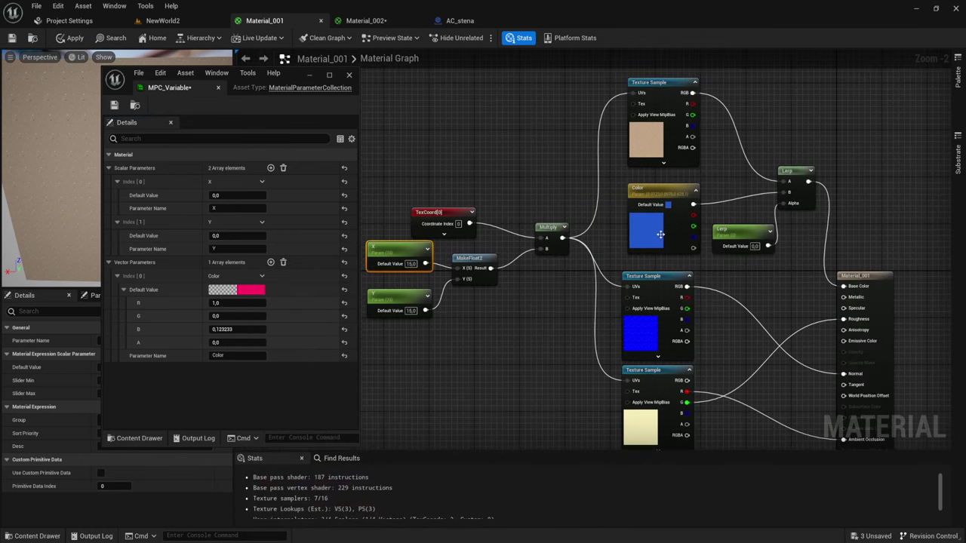
Step: Set the Lerp parameter's default value to 1 and view the wall blend in the level
click(628, 188)
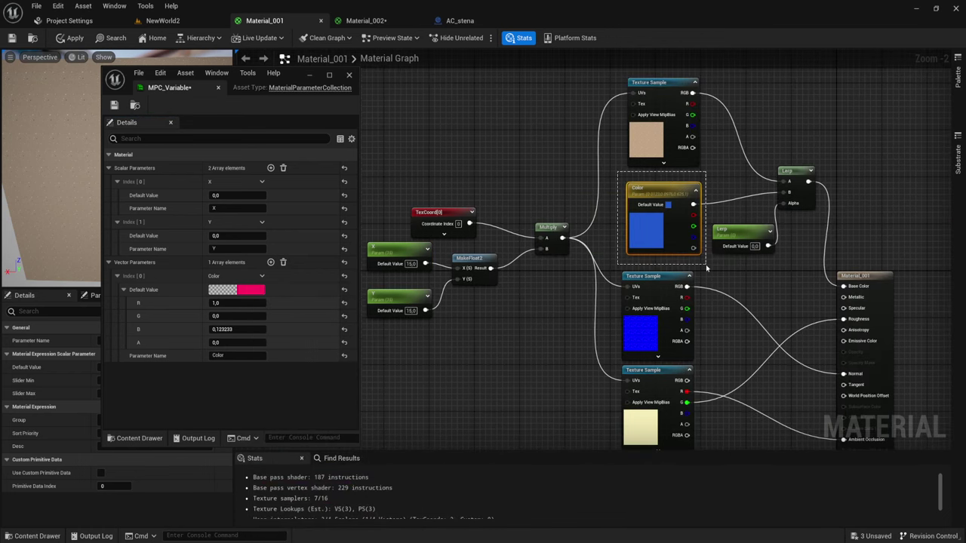
click(750, 246)
text(1)
click(746, 270)
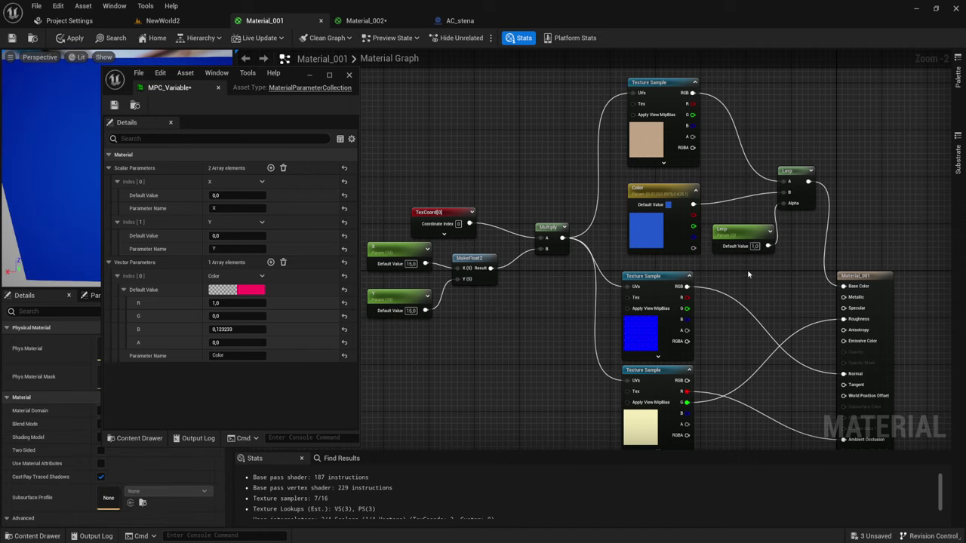
click(175, 19)
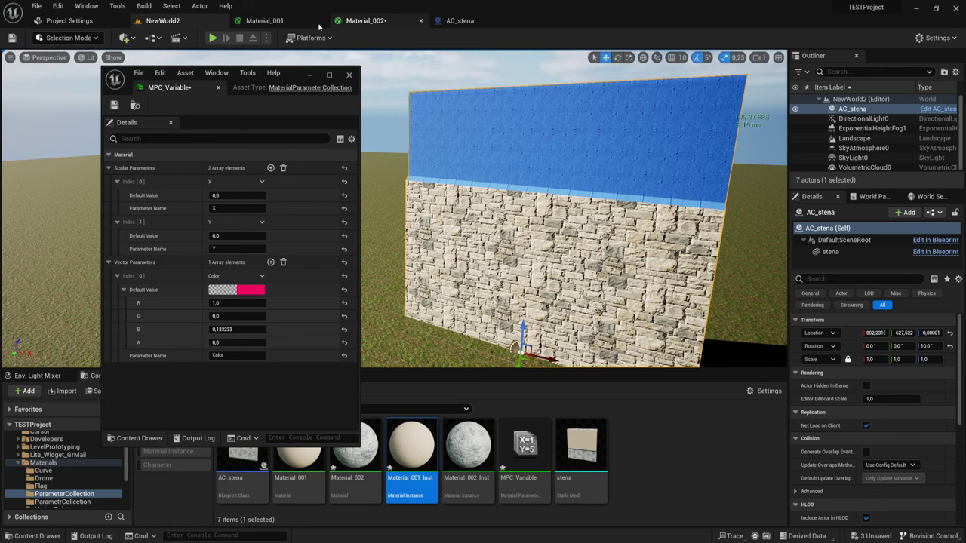
click(260, 21)
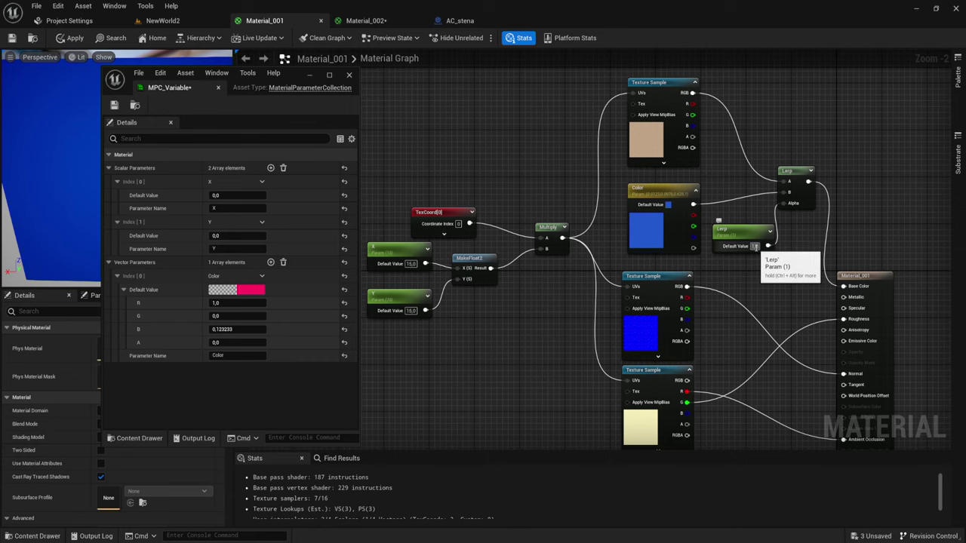
Step: Reset the Lerp default to 0, recheck the wall, and save MPC_Variable
text(0)
key(Return)
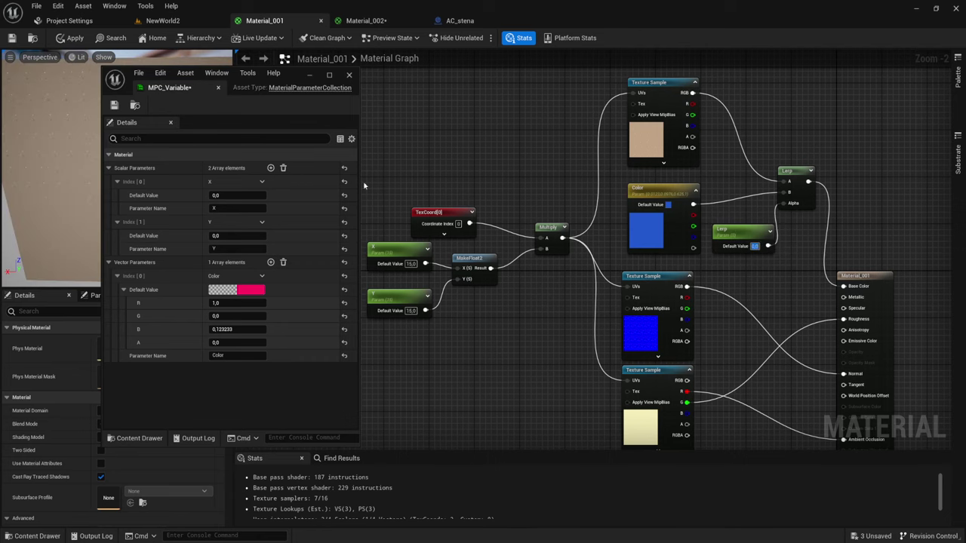
click(160, 20)
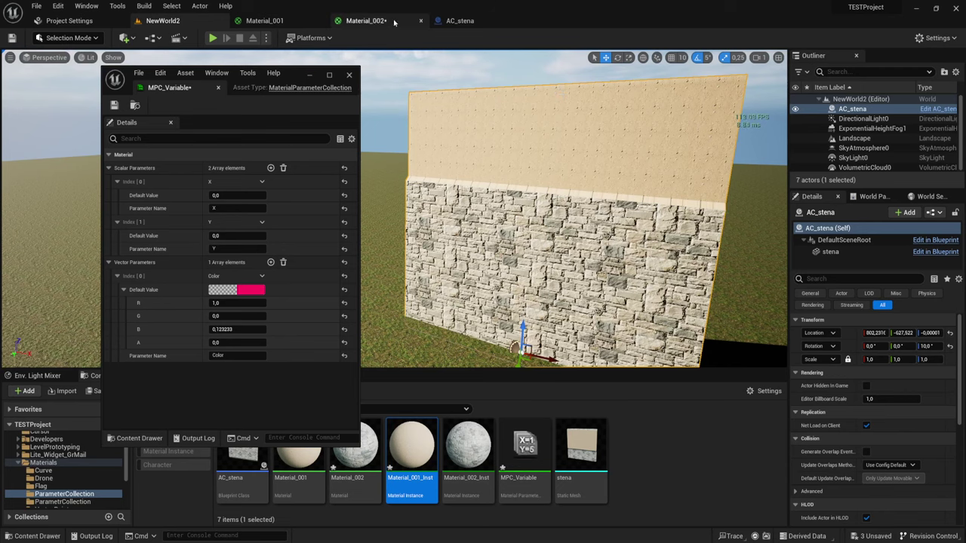
click(298, 21)
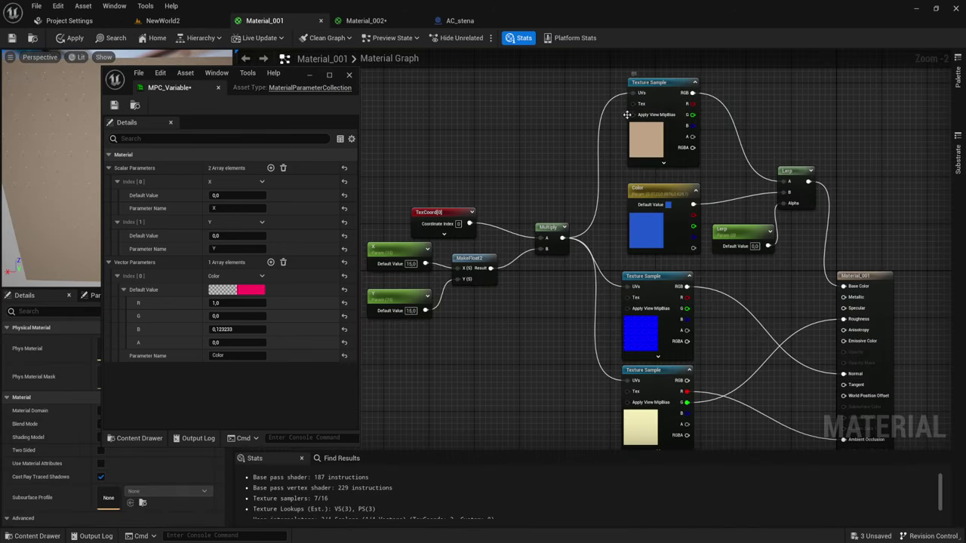
click(658, 91)
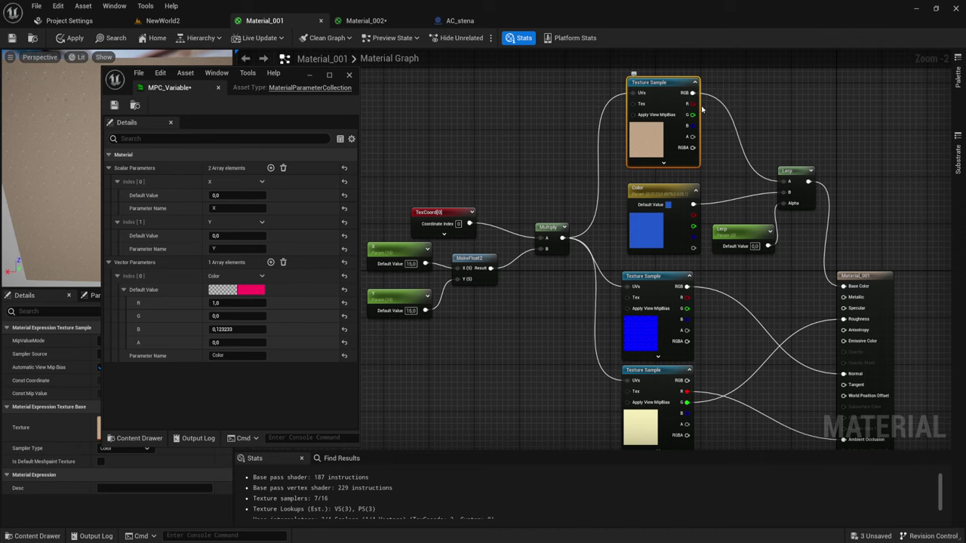
right_drag(736, 183, 708, 184)
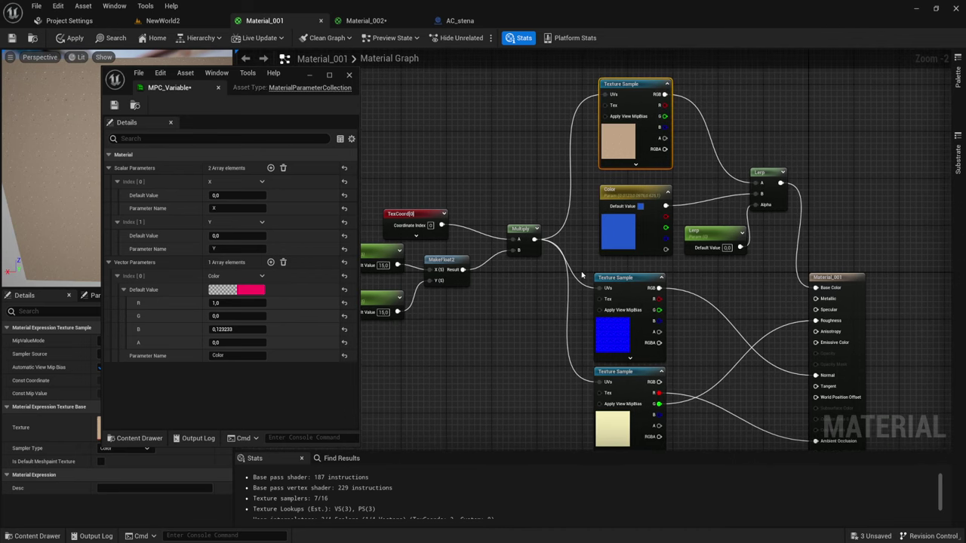
right_drag(572, 281, 608, 271)
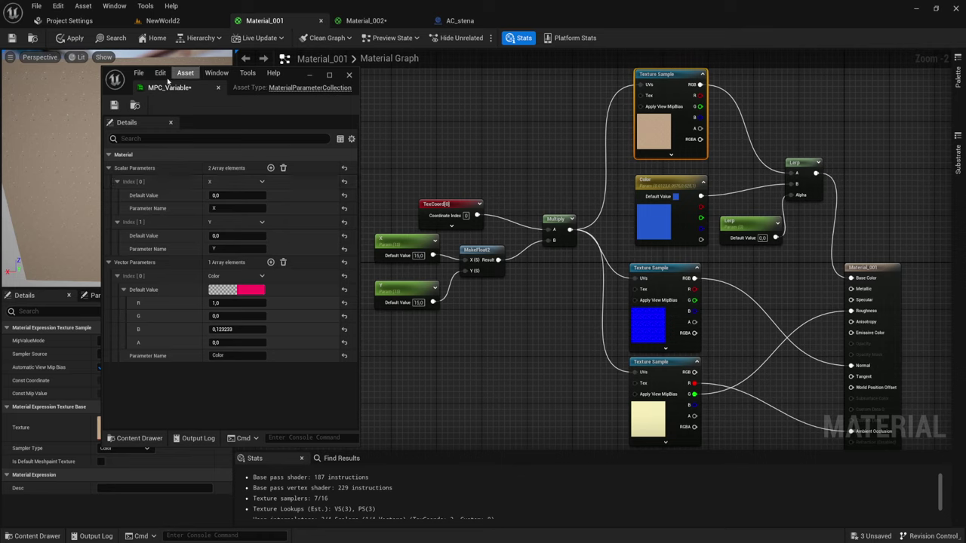
click(114, 105)
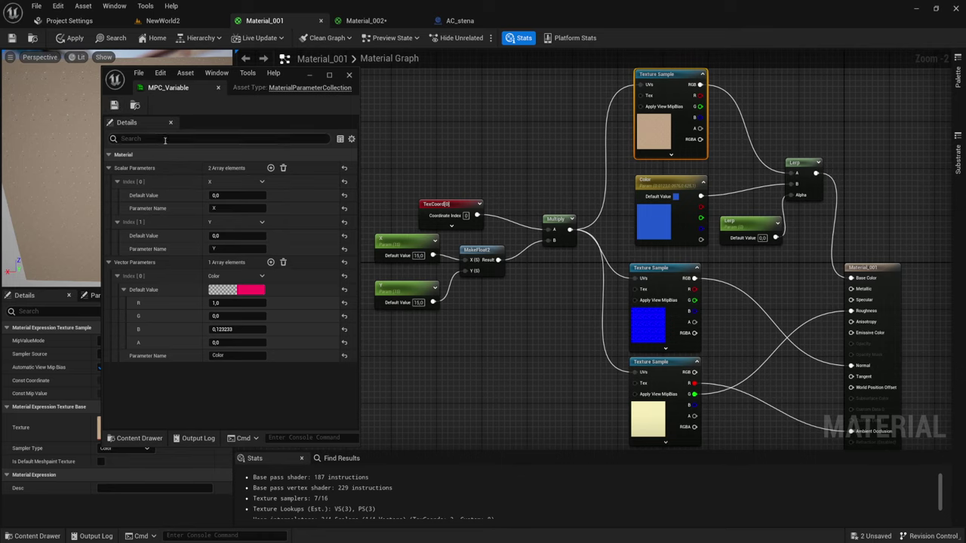
Step: Enter 5 for both the X and Y default values and save MPC_Variable
click(222, 195)
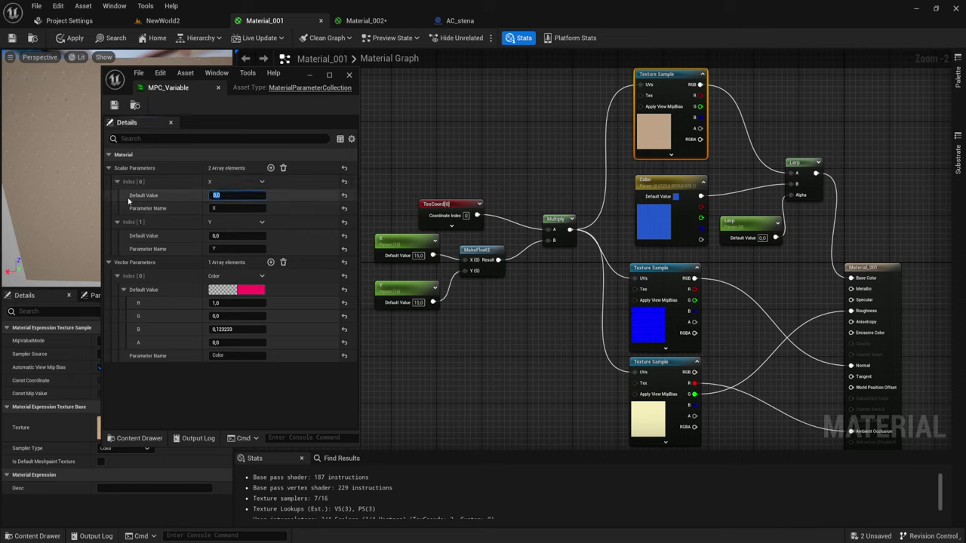
text(5)
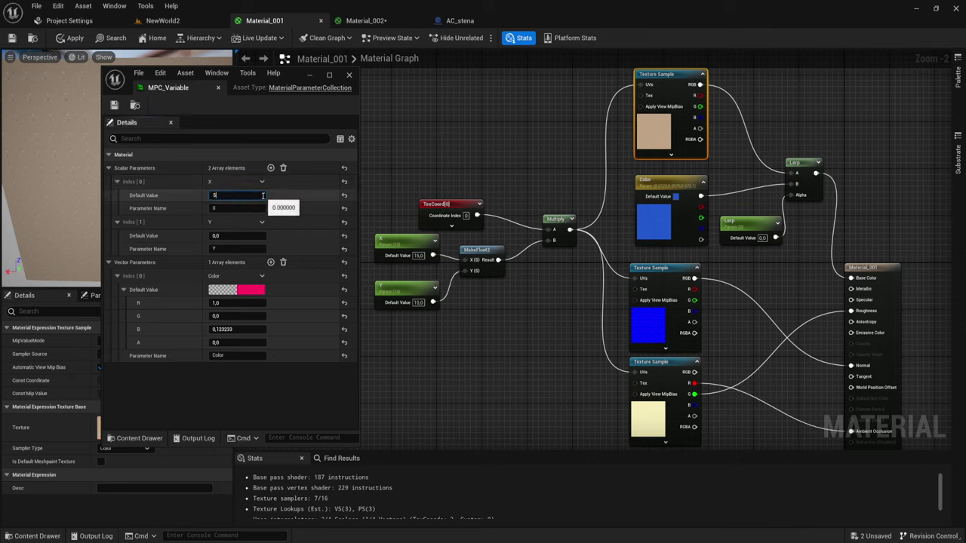
click(234, 236)
text(5)
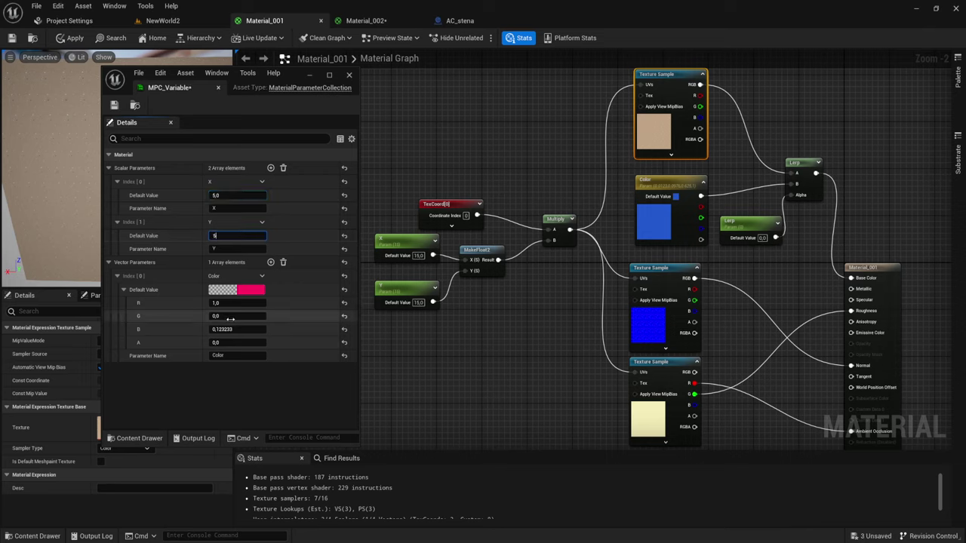
click(234, 195)
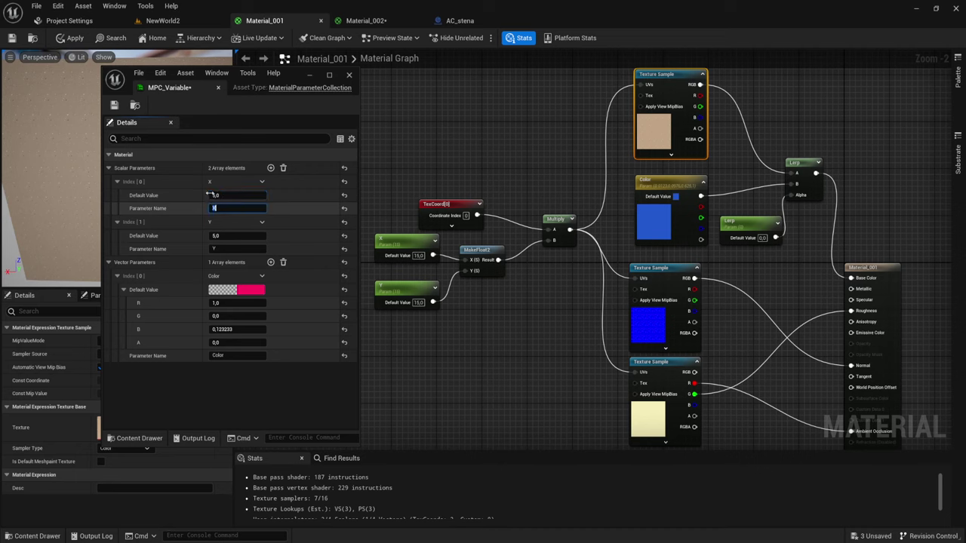
click(114, 106)
Step: Check the retiled wall in the NewWorld2 level, then return to the Material_001 graph
right_drag(434, 307, 540, 294)
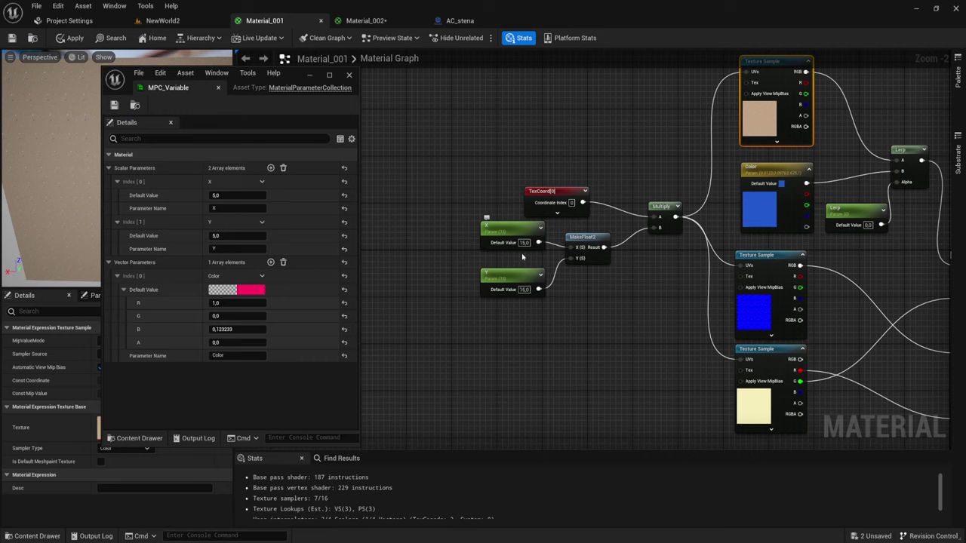
right_drag(507, 357, 488, 364)
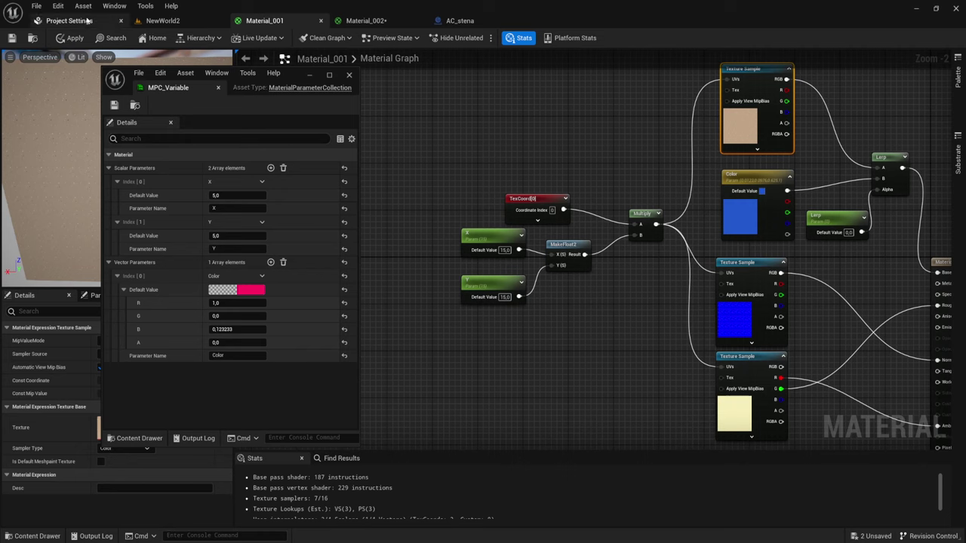
click(181, 20)
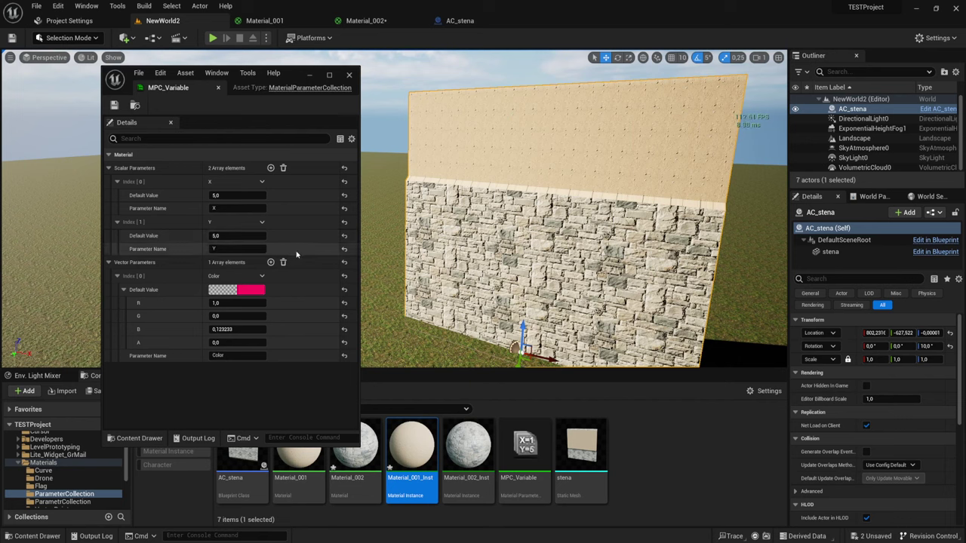
click(267, 20)
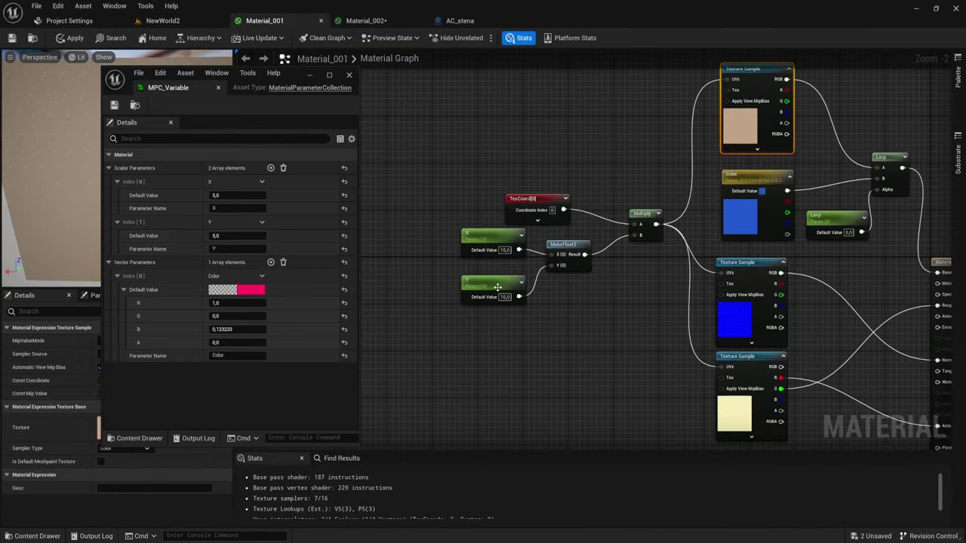
scroll(526, 161, down, 2)
right_drag(526, 161, 640, 153)
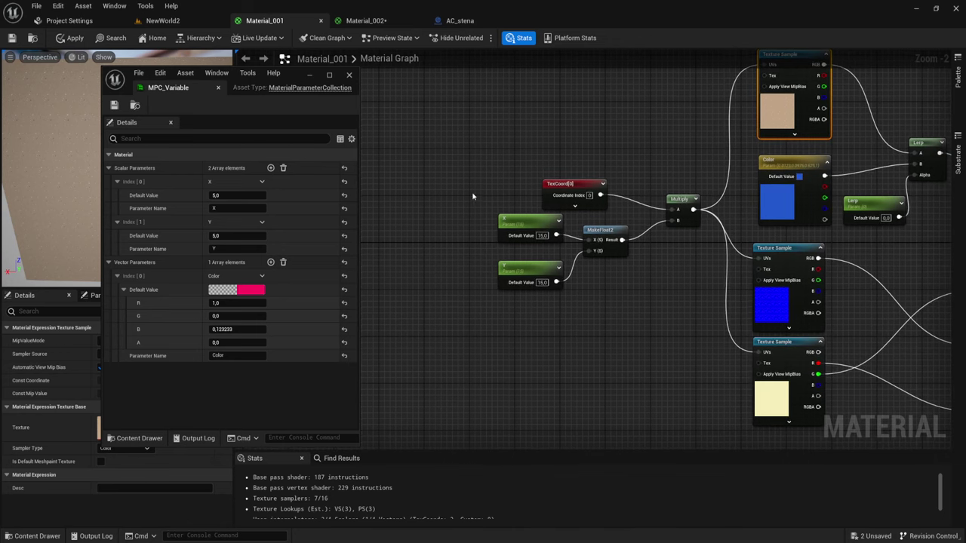
Step: Add a CollectionParameter node from the 'Coll' search and move it up near the TexCoord node
right_click(406, 183)
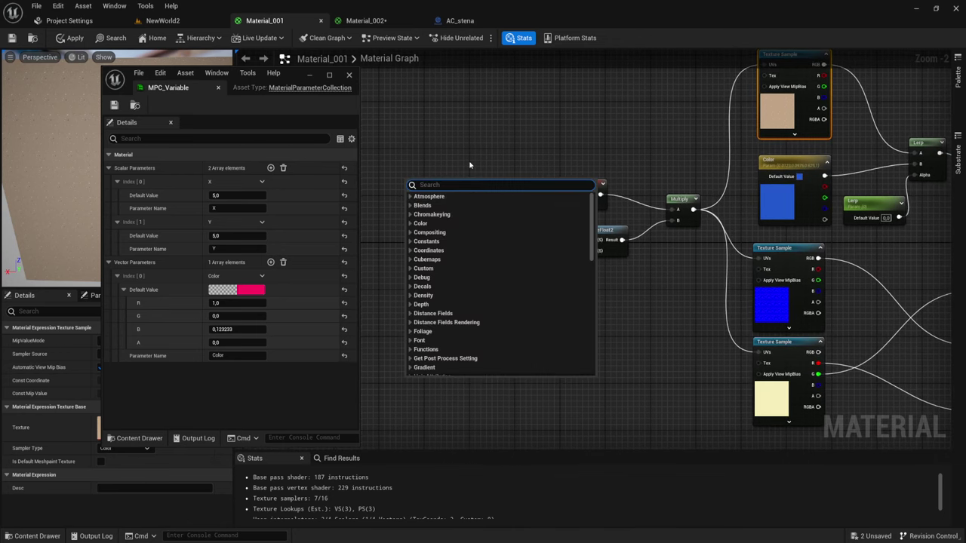
text(Coll)
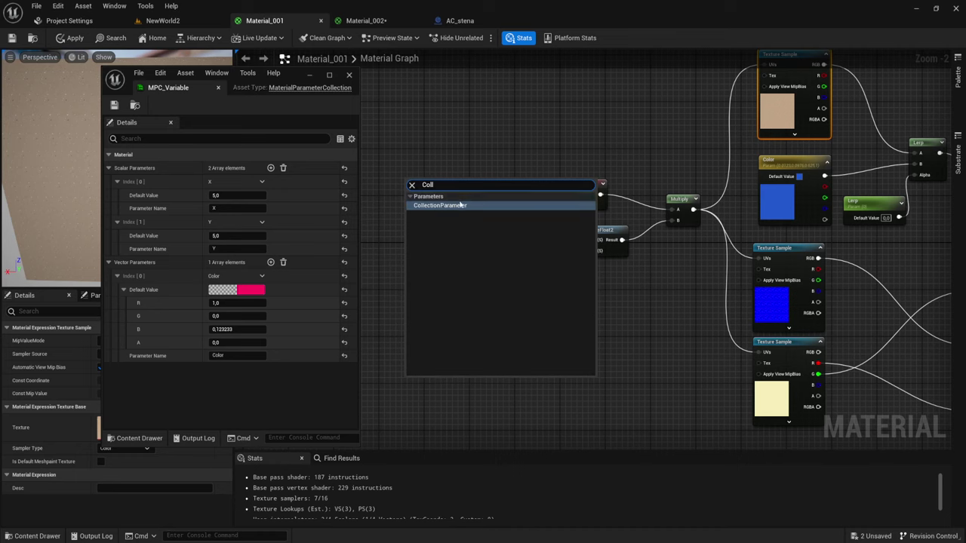
click(455, 205)
drag(428, 183, 448, 136)
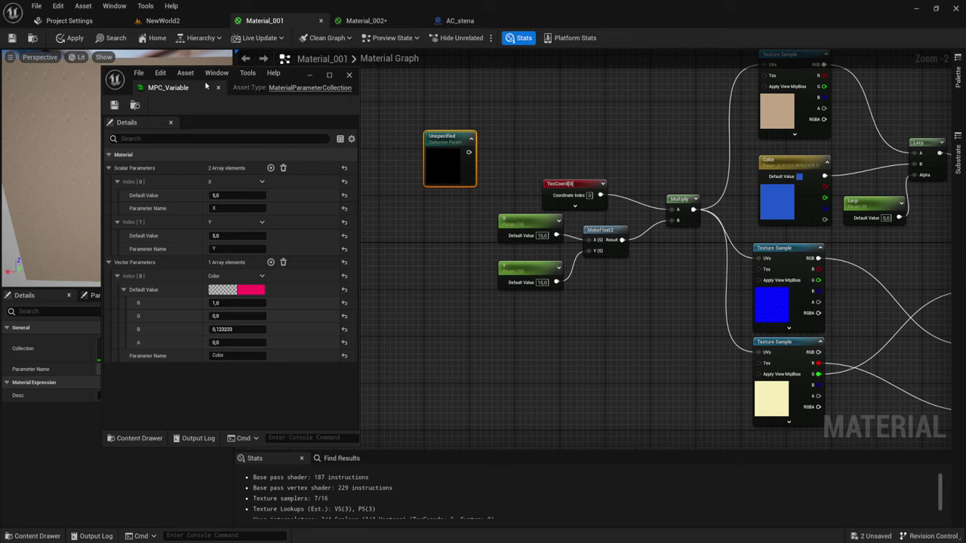
Step: Close the floating MPC_Variable editor and set the new node's Collection to MPC_Variable
click(349, 74)
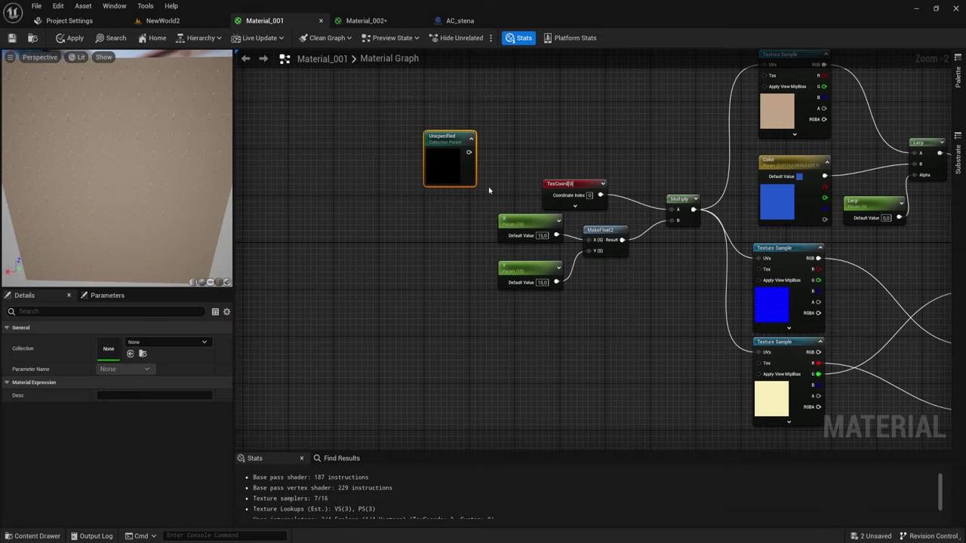
click(177, 345)
scroll(258, 294, down, 3)
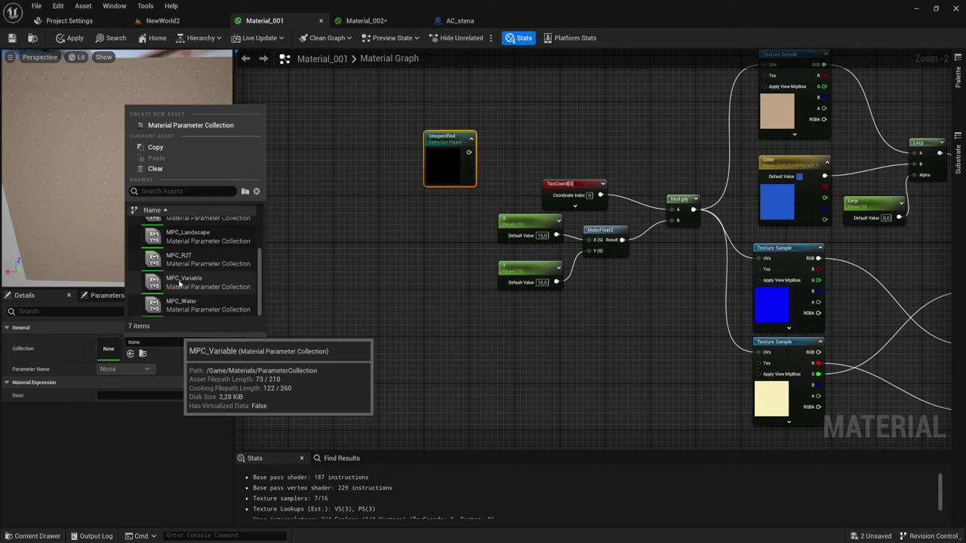
click(179, 284)
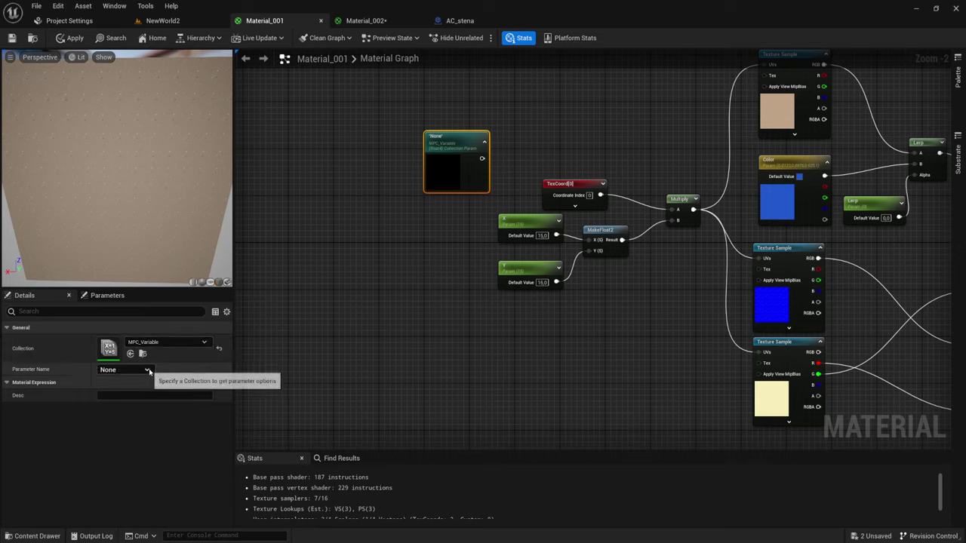
click(147, 369)
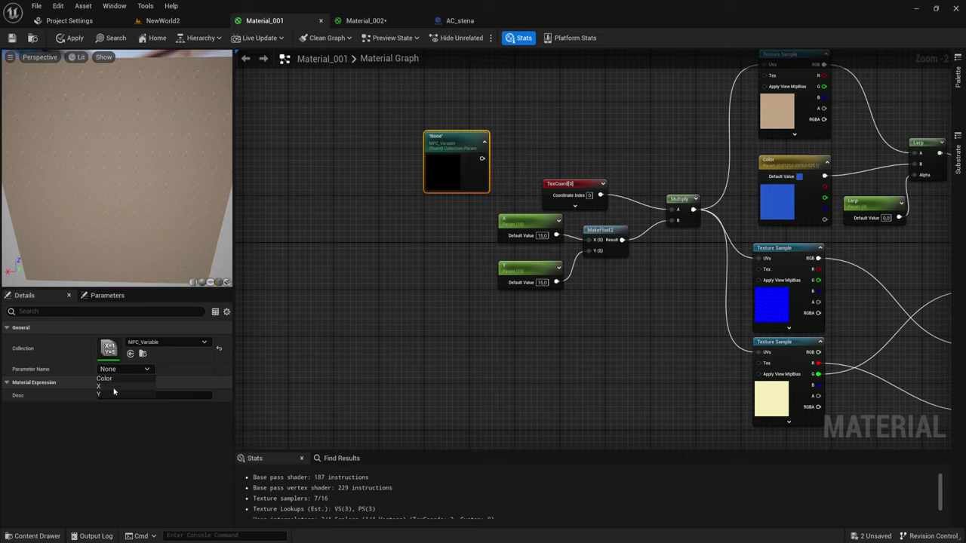
Step: Set the node to read X, duplicate it as a Y reader, and wire both into MakeFloat2's X and Y
click(113, 388)
drag(448, 217, 465, 131)
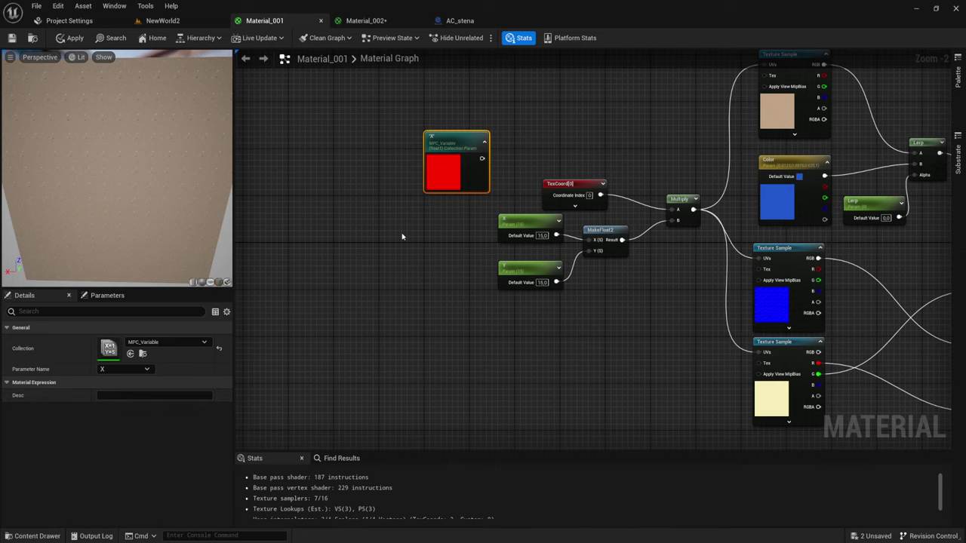
key(ctrl+d)
drag(426, 249, 445, 262)
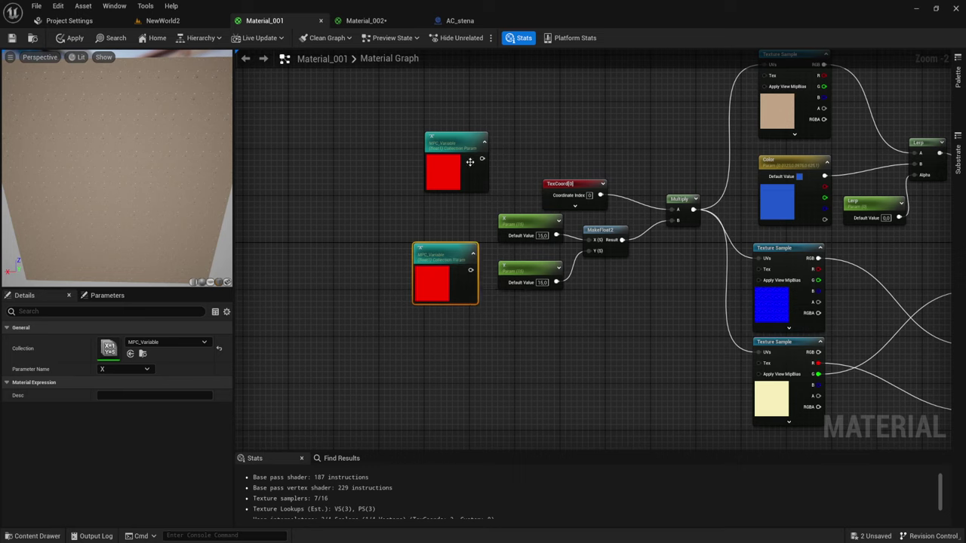
drag(481, 159, 591, 250)
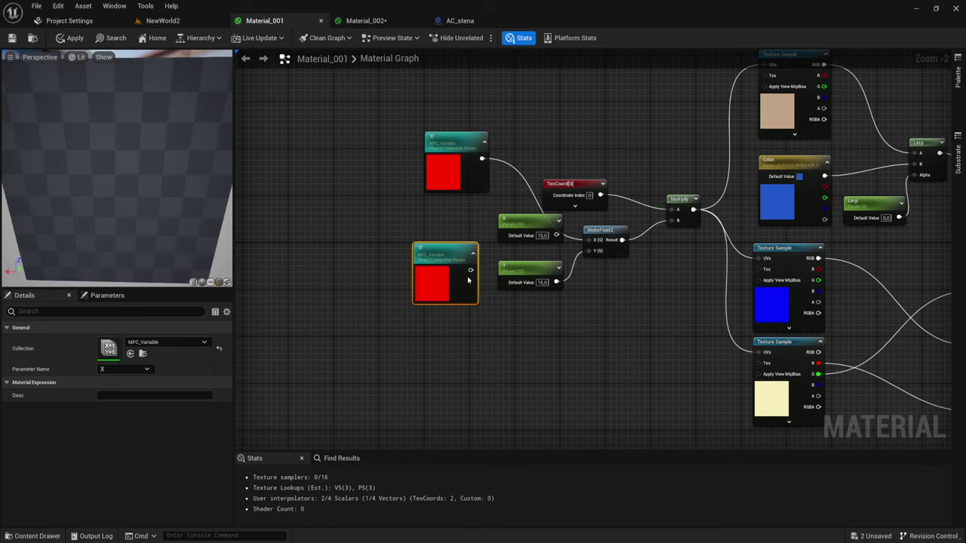
drag(470, 270, 591, 251)
click(121, 369)
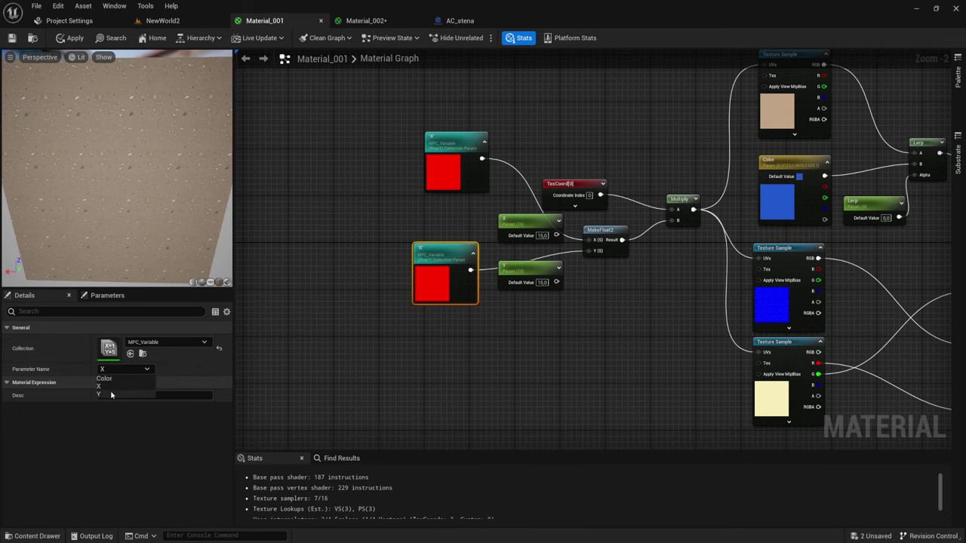
click(111, 395)
right_drag(639, 301, 435, 339)
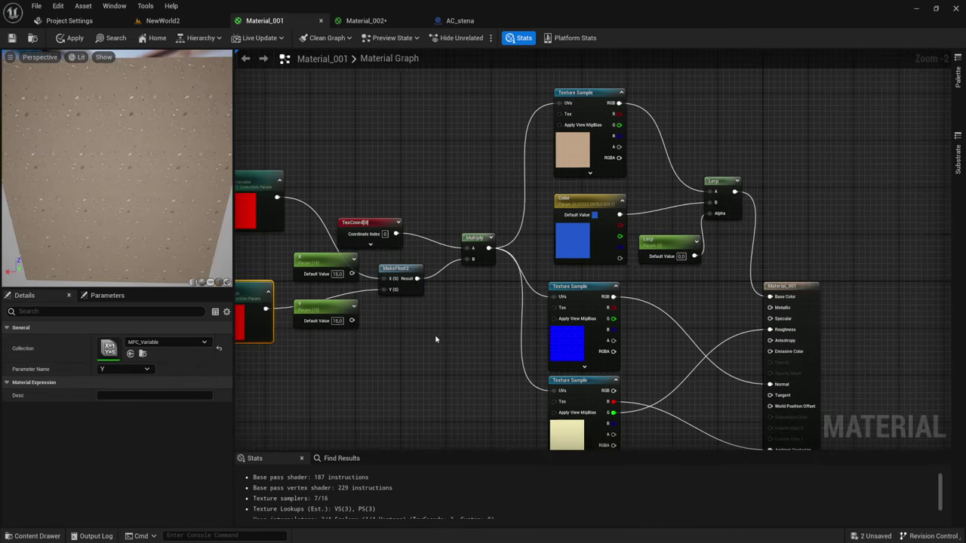
Step: Paste another collection node, wire it to the Lerp's B input, and set it to read Color
key(ctrl+v)
right_drag(467, 144, 402, 146)
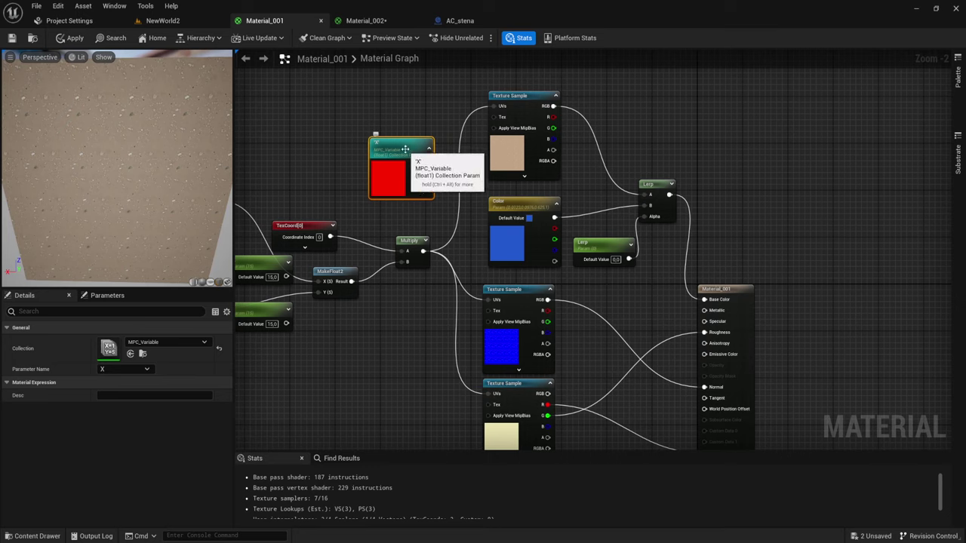
mouse_move(404, 146)
mouse_down()
mouse_move(450, 180)
mouse_move(439, 173)
mouse_move(607, 238)
mouse_move(646, 205)
mouse_up()
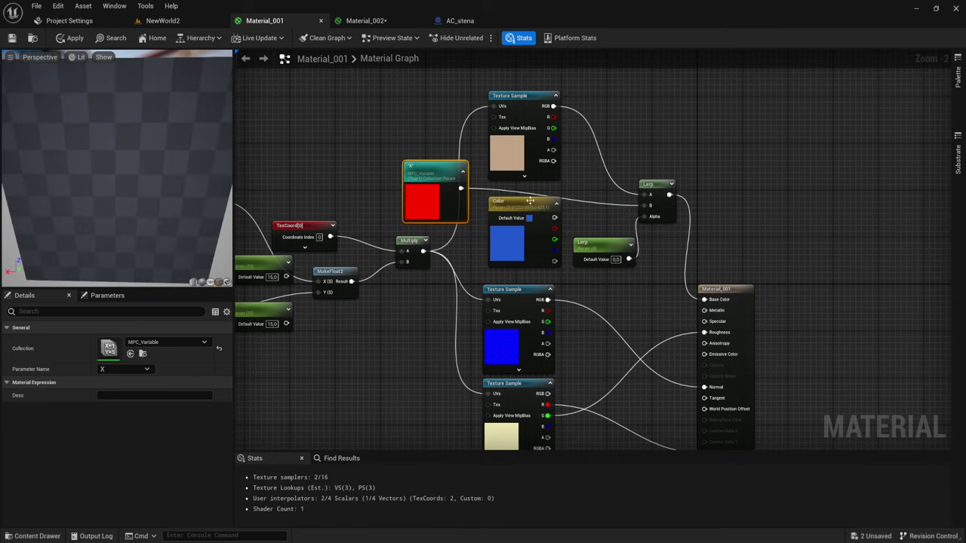
mouse_move(531, 200)
mouse_down()
mouse_move(509, 172)
mouse_move(523, 217)
mouse_move(513, 175)
mouse_move(527, 210)
mouse_up()
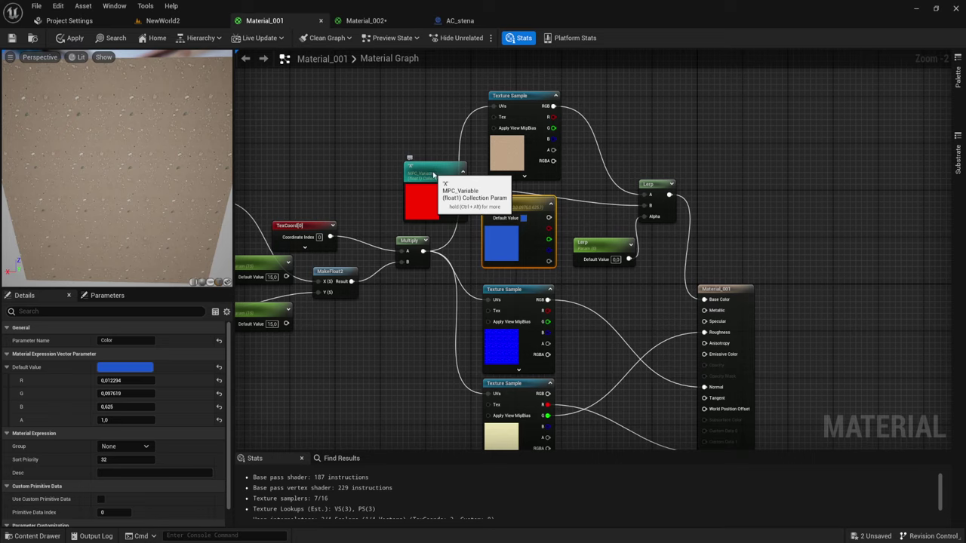
click(429, 173)
click(146, 369)
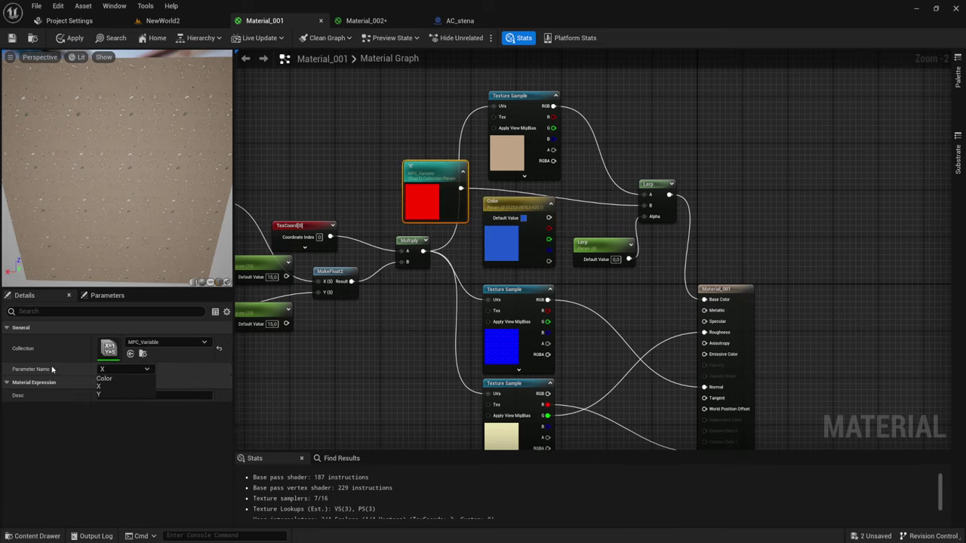
click(105, 378)
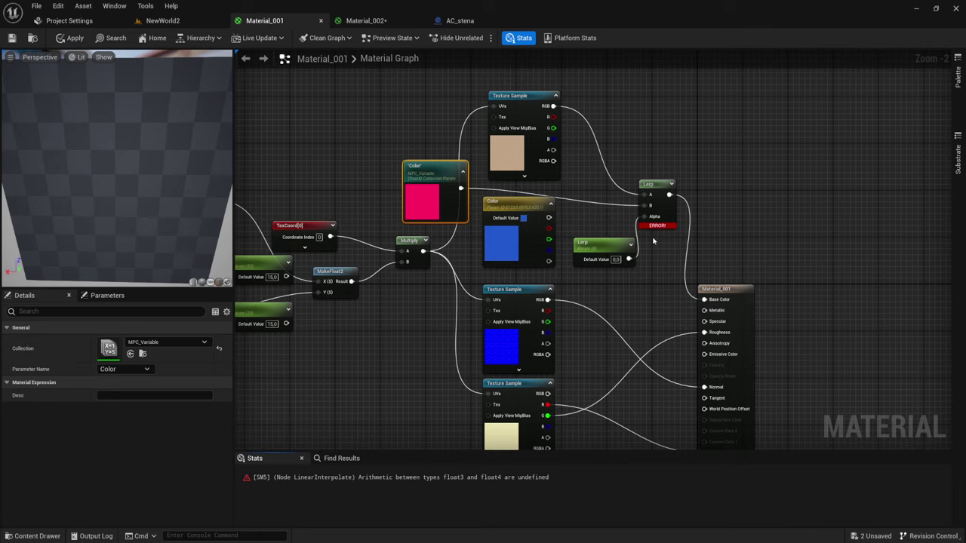
click(654, 225)
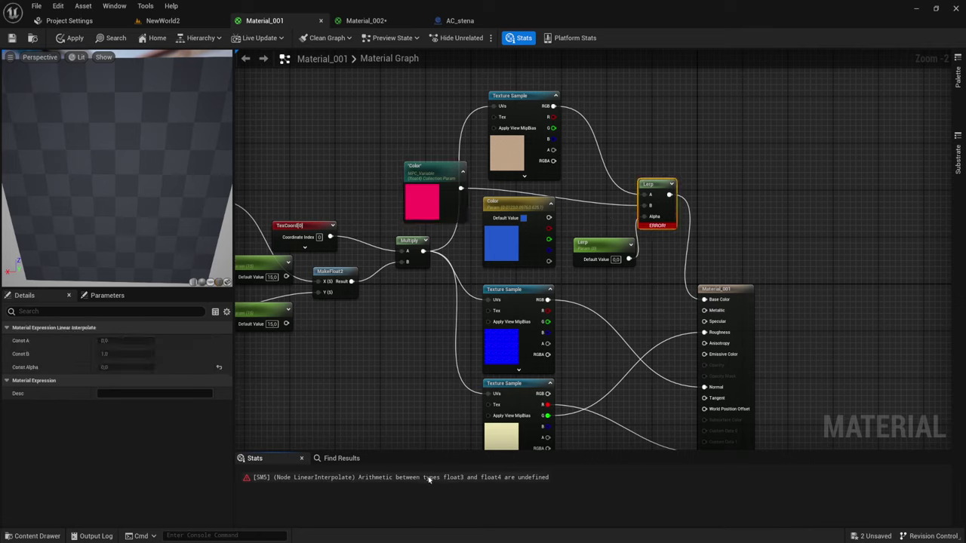
Step: Insert a WrapFloat3 node between the Color collection node and the Lerp's B input
right_drag(415, 413, 500, 421)
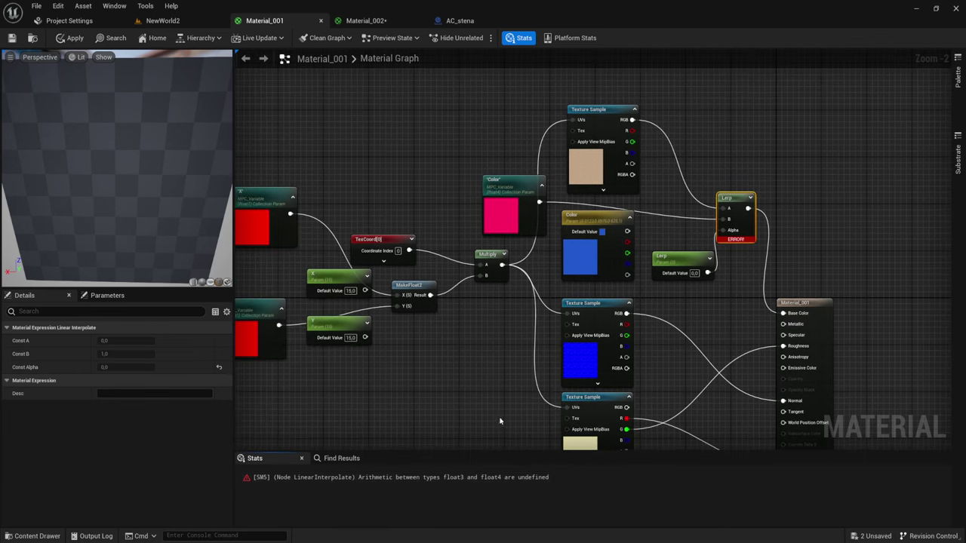
drag(513, 98, 478, 237)
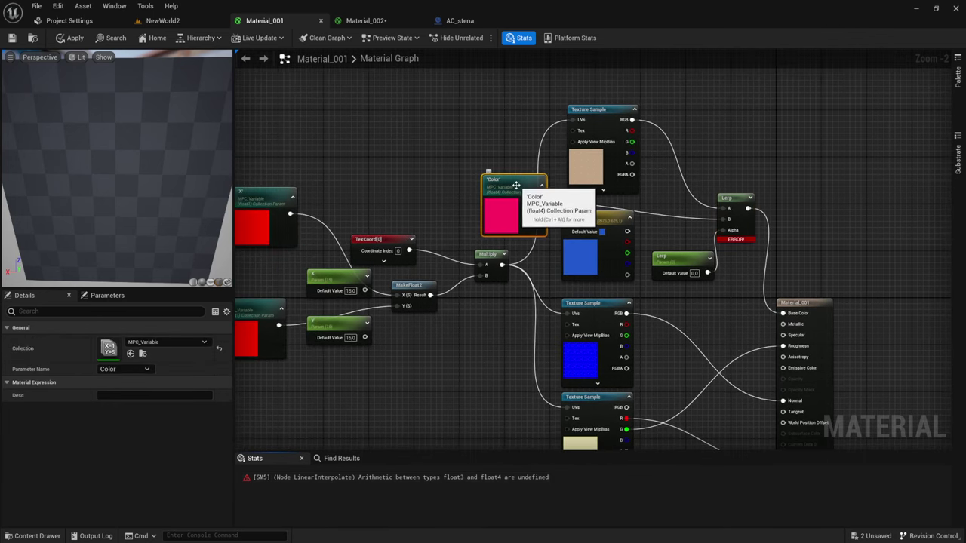
drag(516, 188, 390, 151)
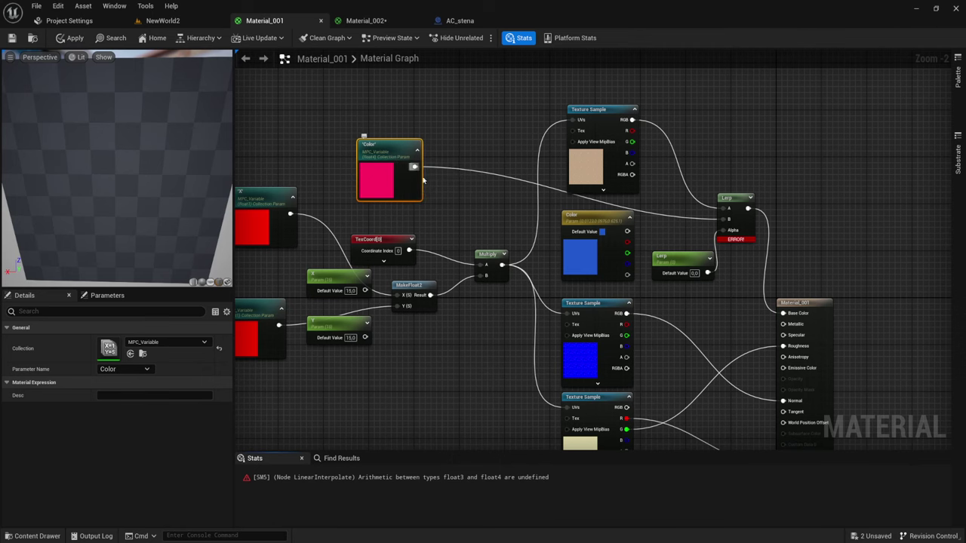
right_drag(437, 187, 432, 201)
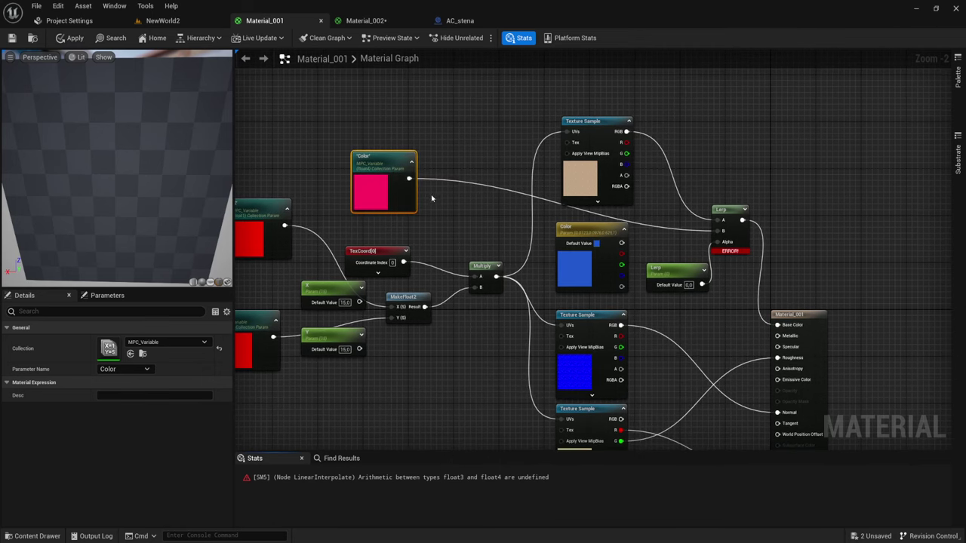
right_drag(427, 188, 414, 183)
drag(396, 174, 439, 184)
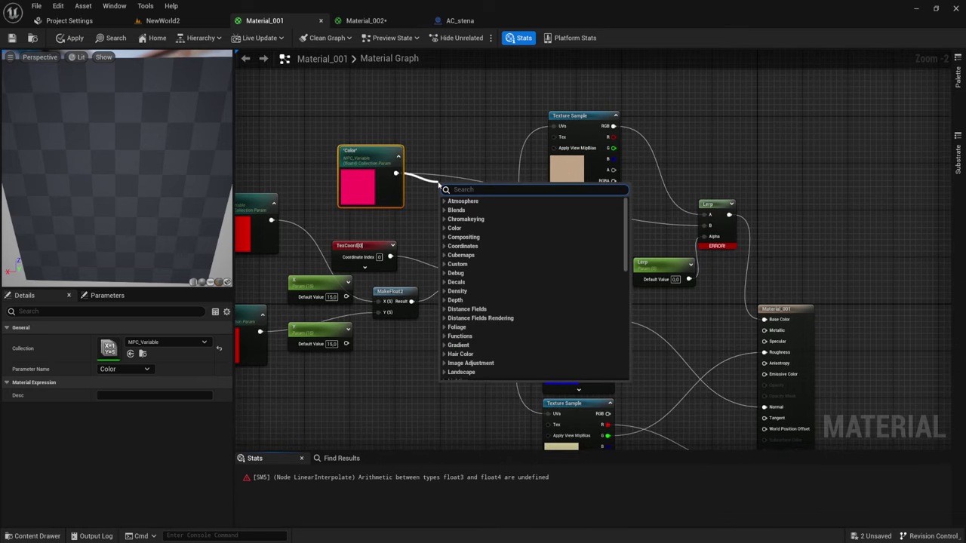
text(wra)
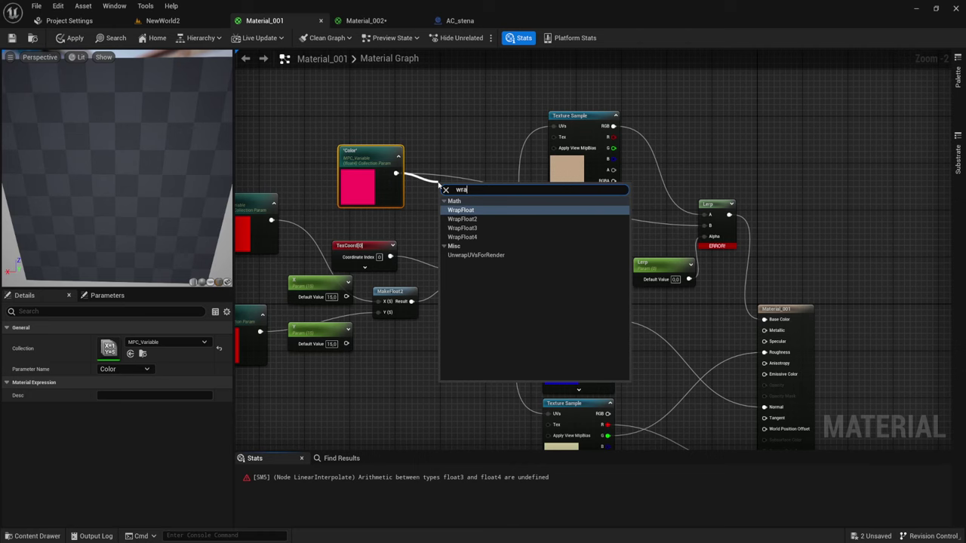
click(462, 228)
mouse_move(487, 197)
mouse_down()
mouse_move(735, 232)
mouse_move(705, 225)
mouse_up()
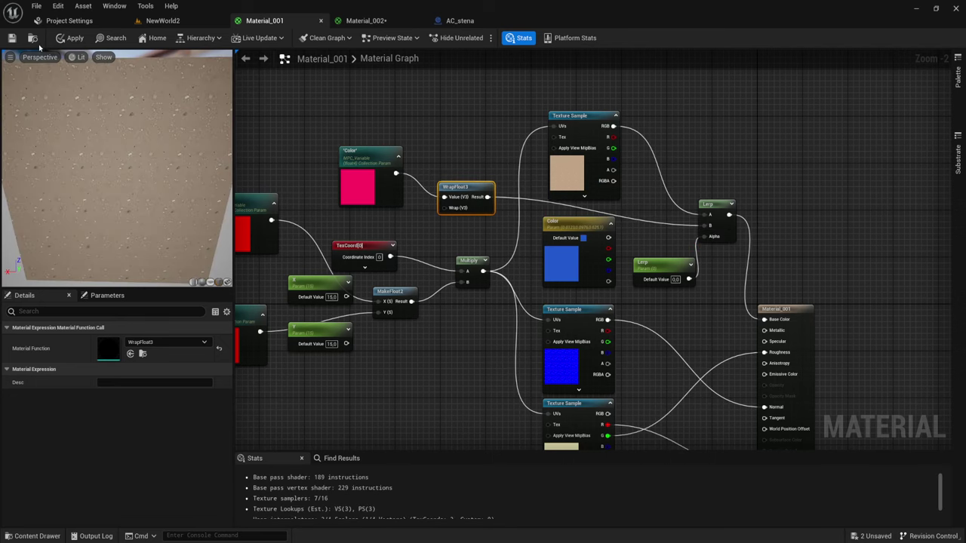
Step: Apply the material, then move WrapFloat3 and the Color collection node into place together
click(70, 39)
click(710, 205)
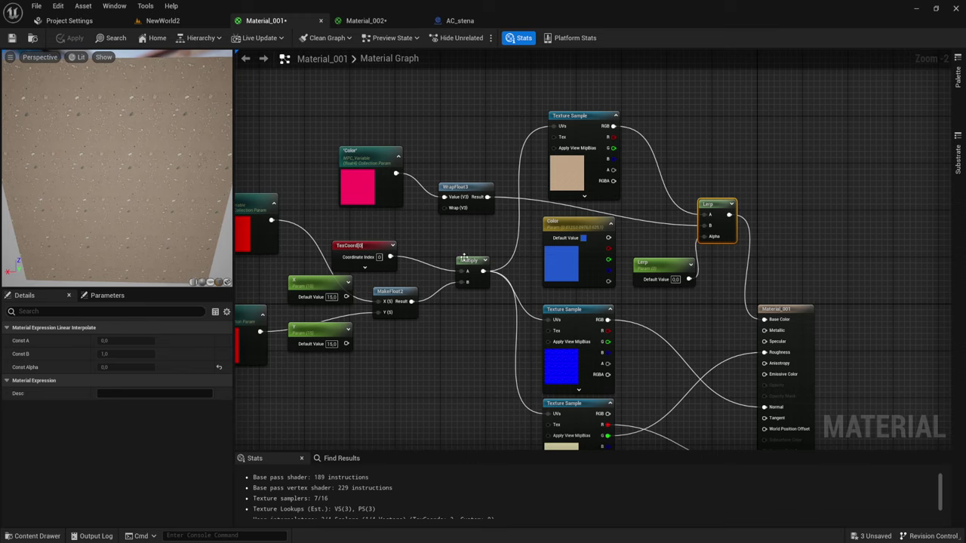
drag(458, 194, 424, 169)
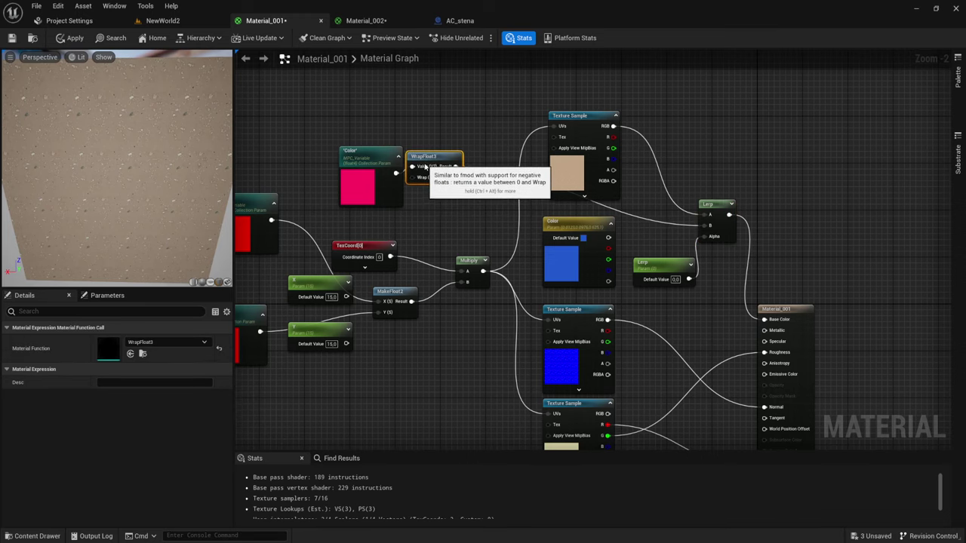
shift+click(365, 181)
drag(366, 181, 412, 211)
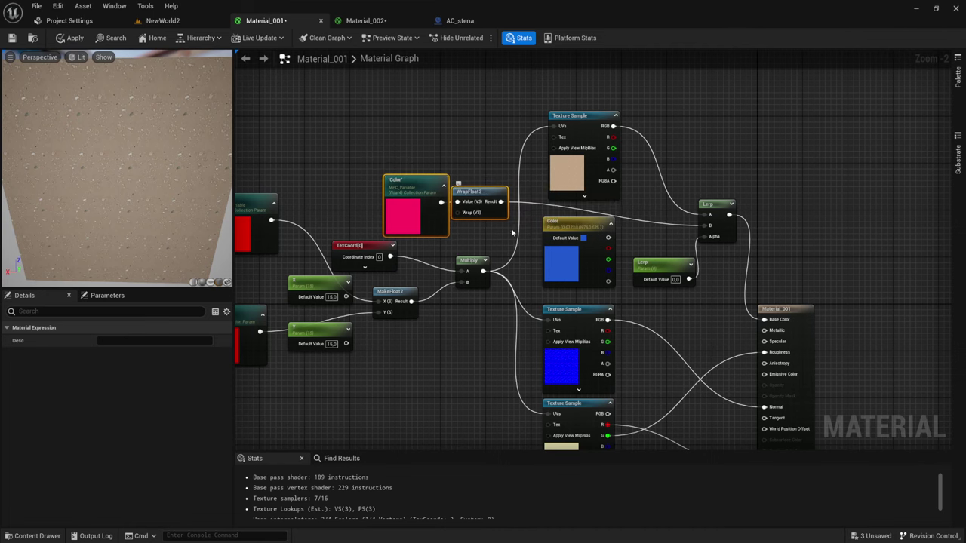
right_drag(626, 396, 686, 326)
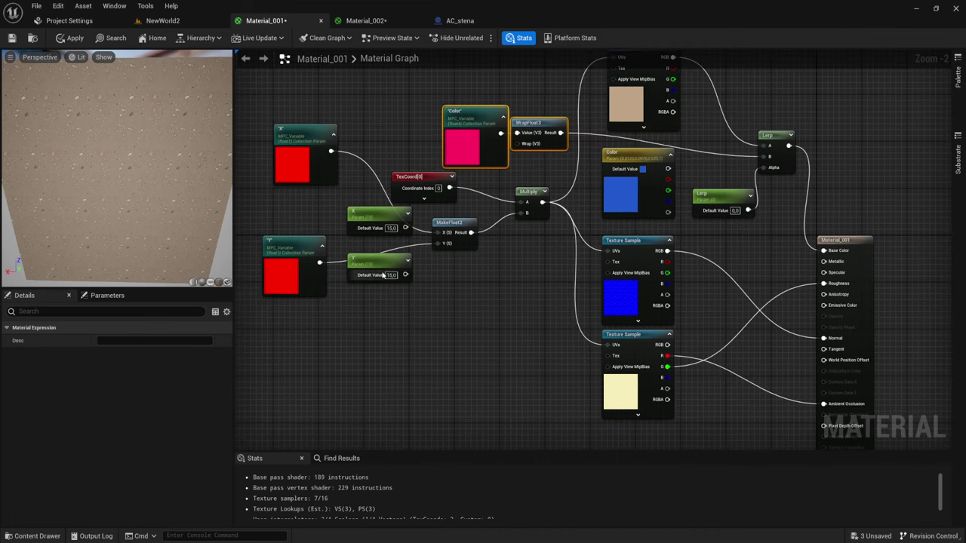
Step: Apply and save Material_001, then return to the NewWorld2 level
click(65, 39)
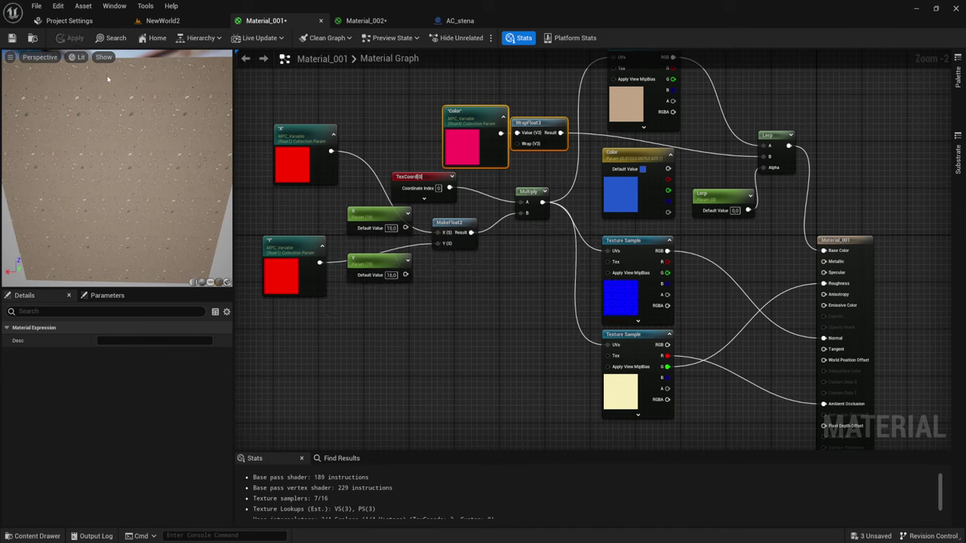
click(13, 39)
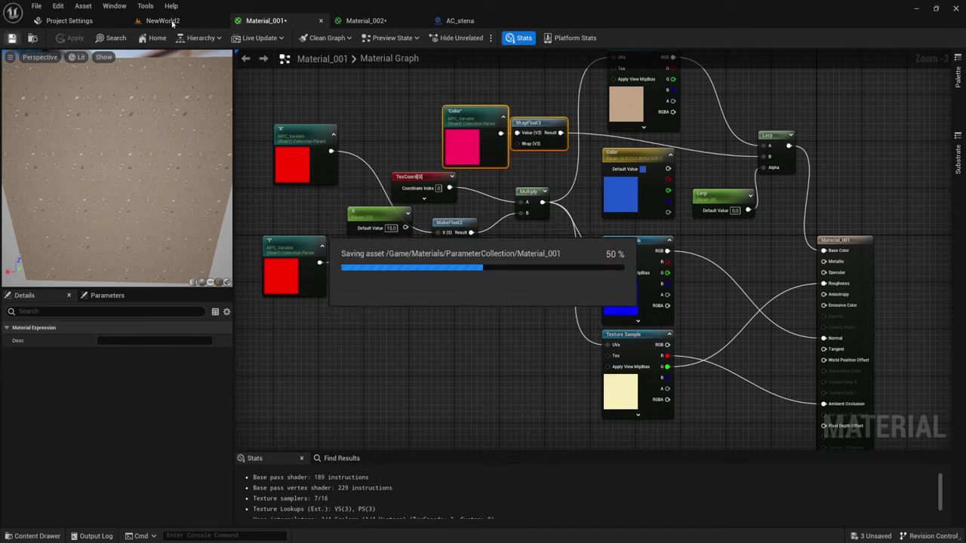
click(166, 20)
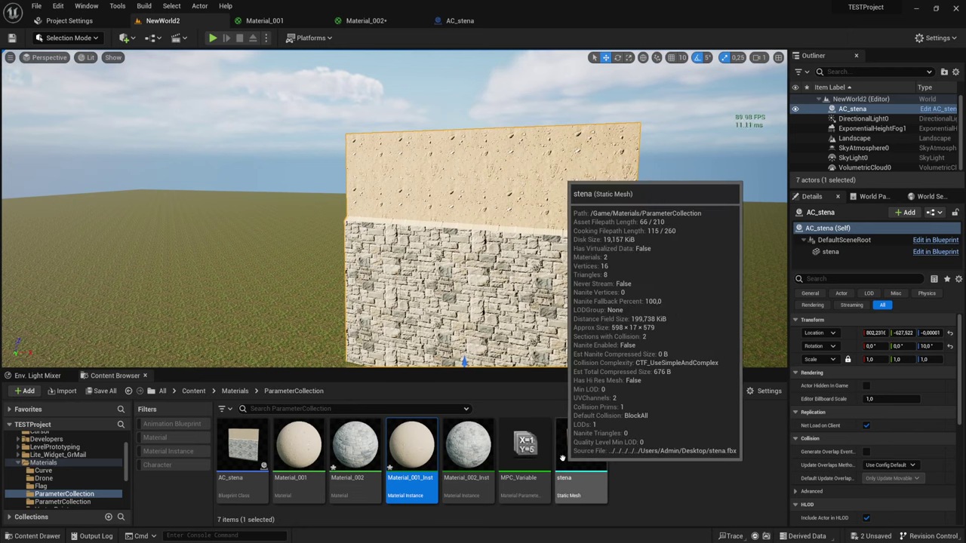
Step: Open MPC_Variable and float its editor at the upper left over the NewWorld2 level
click(525, 444)
double_click(524, 444)
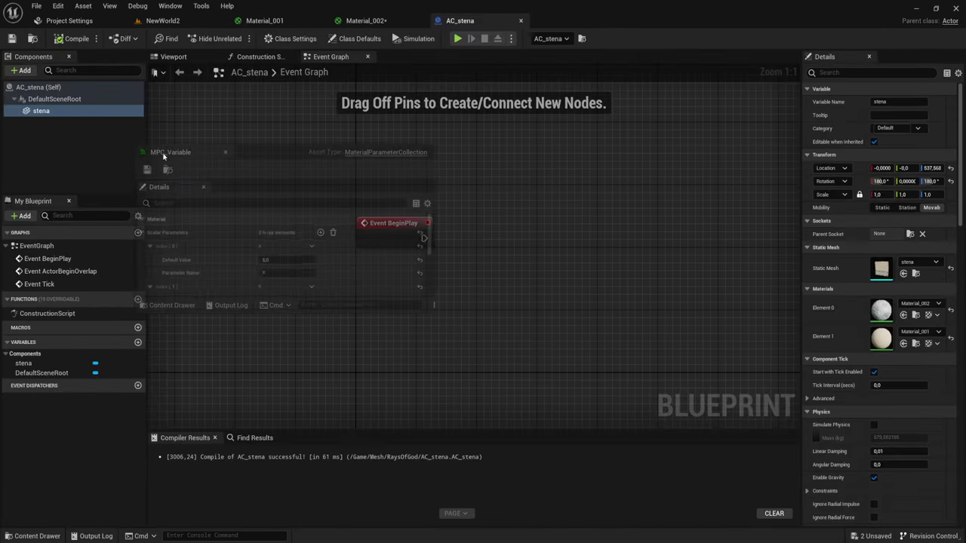
drag(593, 21, 216, 164)
click(160, 22)
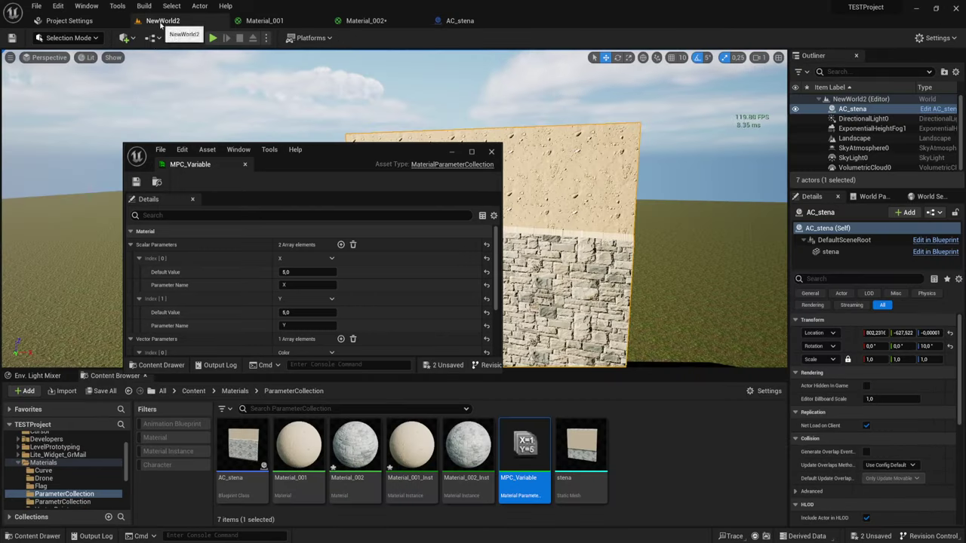
drag(314, 168, 201, 103)
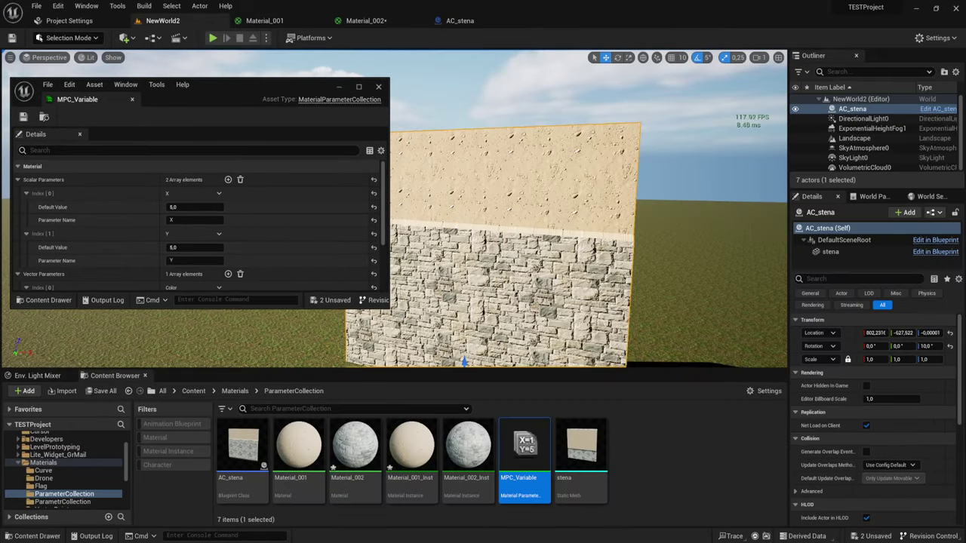
drag(389, 306, 352, 510)
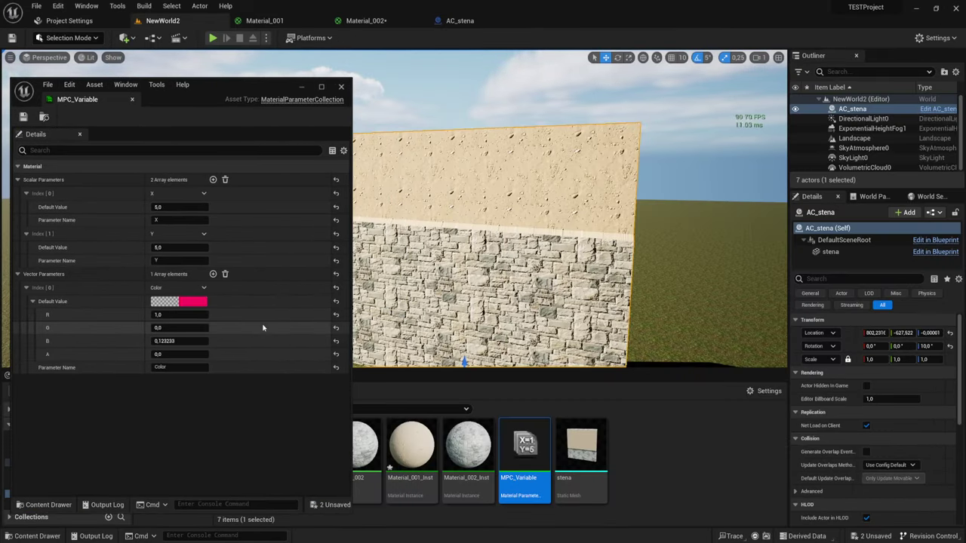
Step: Slide X to 1,968422 and Y to 1,489796 to retile the wall, cancelling a Color change
drag(175, 248, 188, 248)
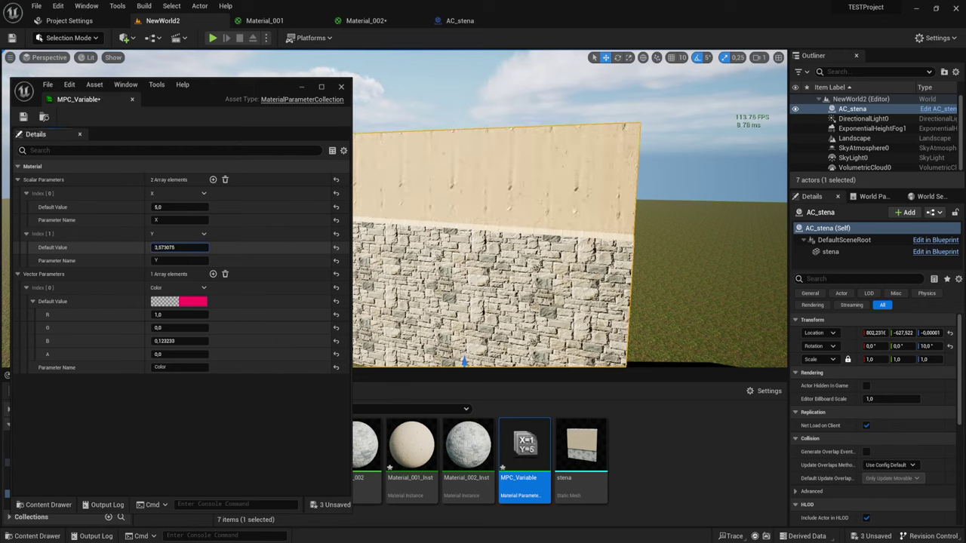
drag(173, 206, 204, 207)
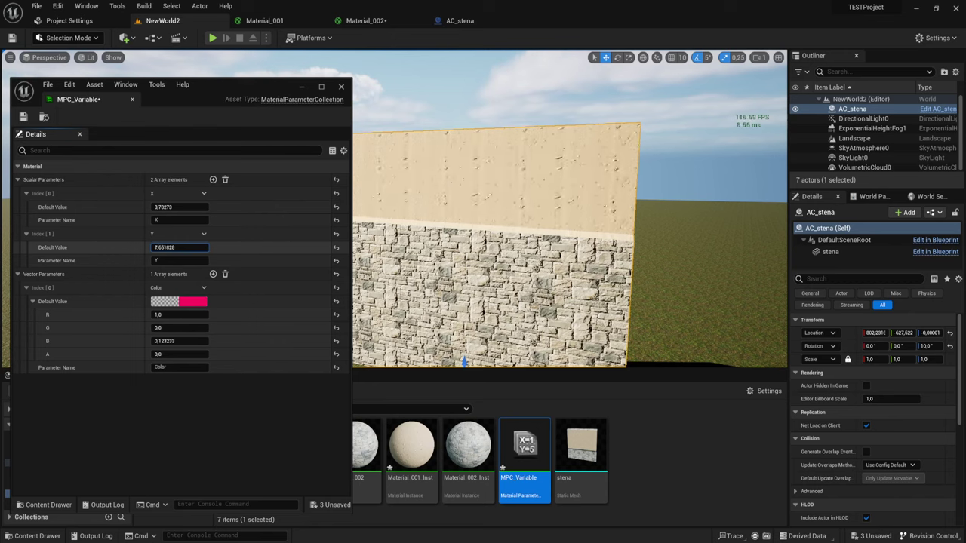
mouse_move(179, 247)
mouse_down()
mouse_move(151, 248)
mouse_move(179, 247)
mouse_move(166, 248)
mouse_up()
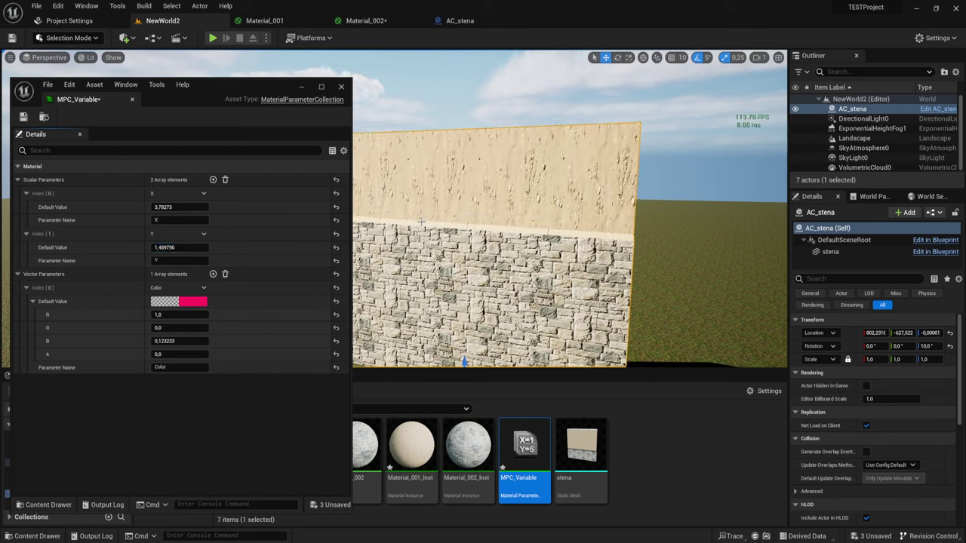
drag(185, 207, 154, 207)
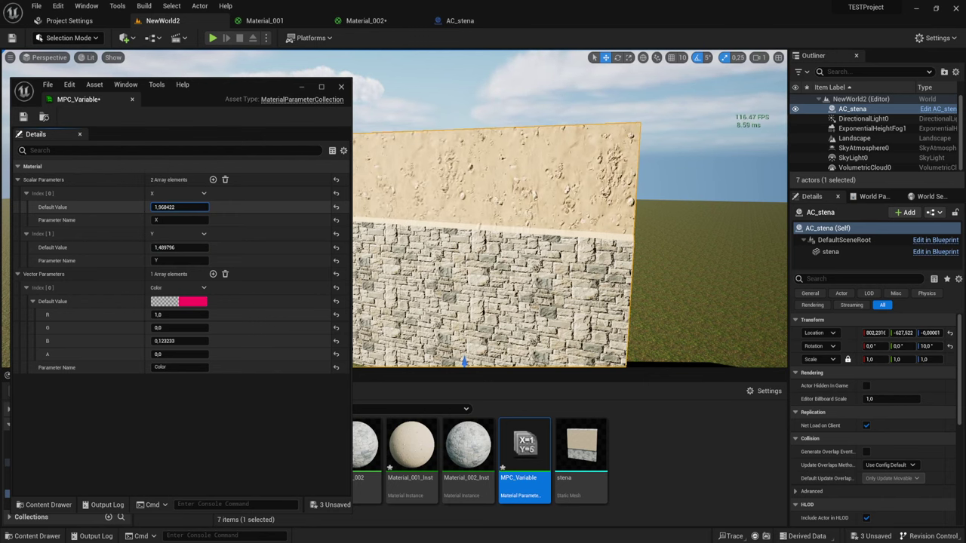
click(192, 302)
drag(330, 323, 331, 351)
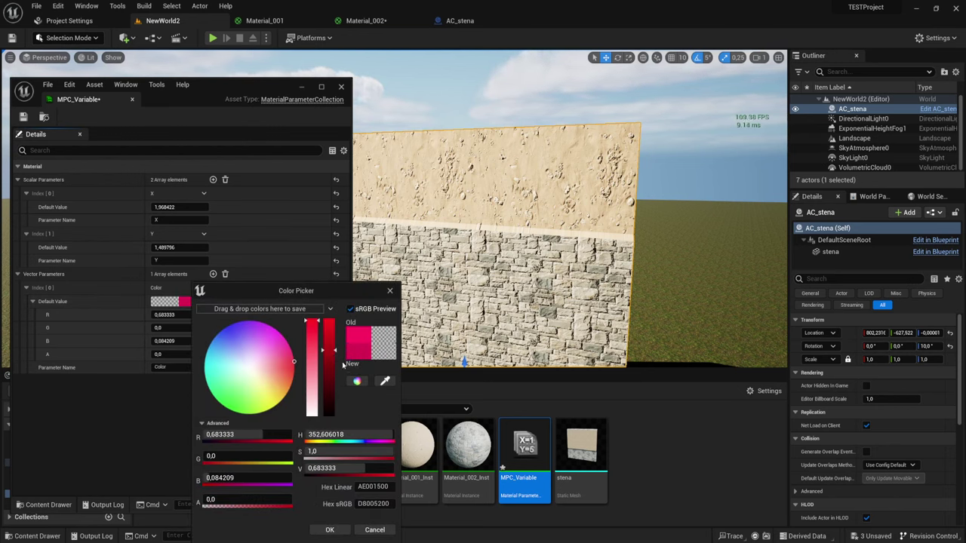
click(375, 531)
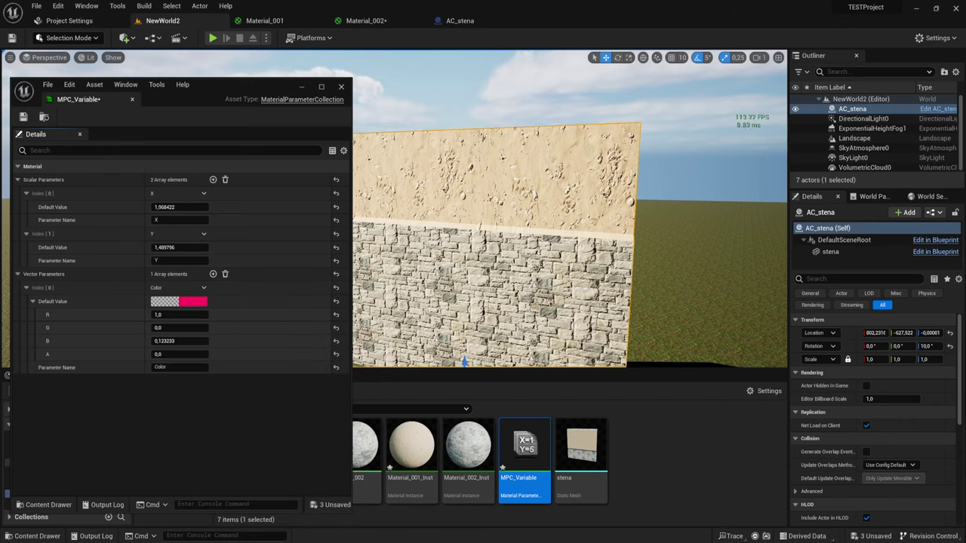
click(248, 19)
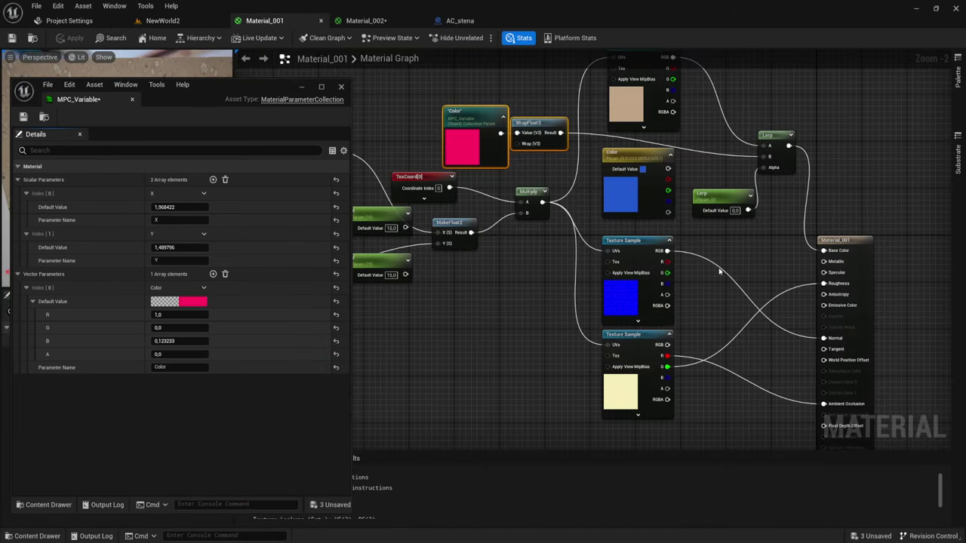
Step: Add a third scalar parameter named Lerp to MPC_Variable
right_drag(719, 272, 592, 286)
click(593, 209)
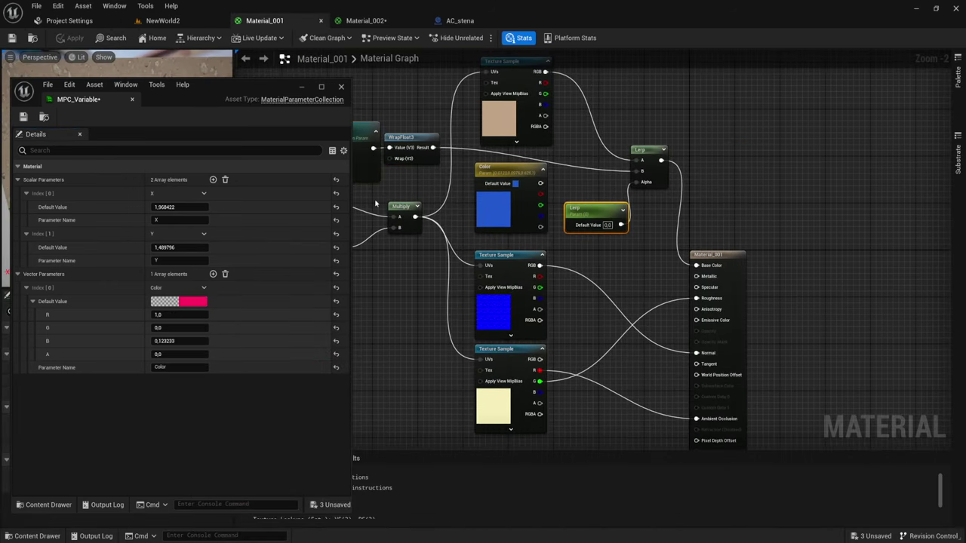
click(214, 181)
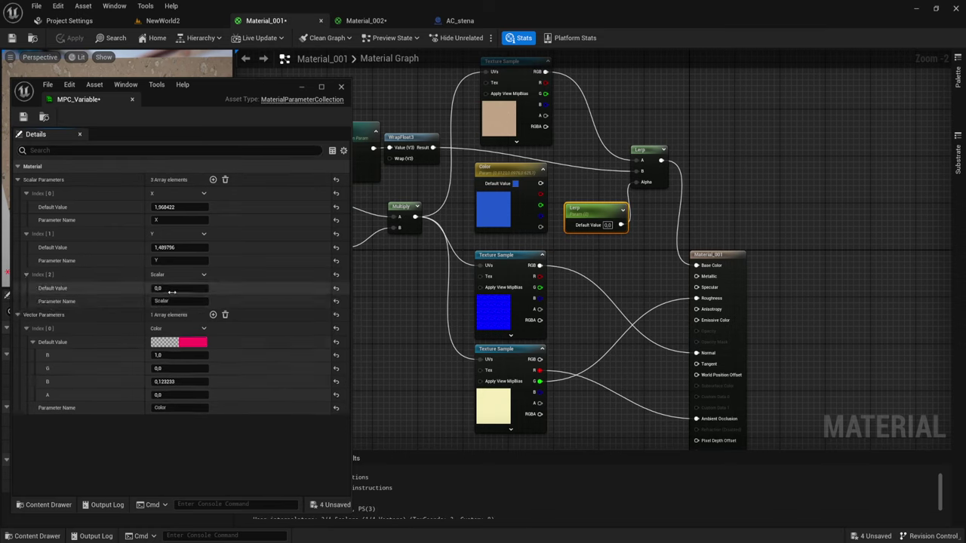
click(179, 302)
text(Lerp)
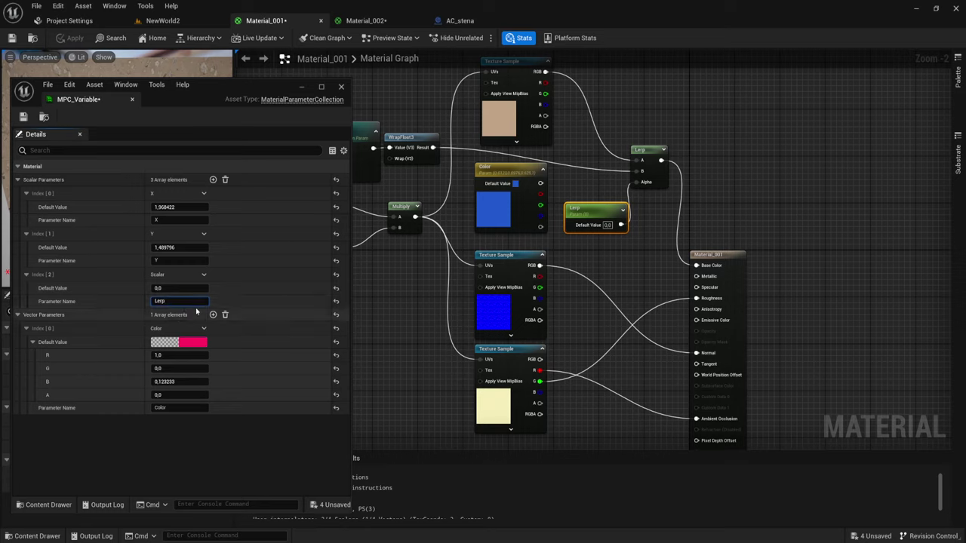
click(174, 287)
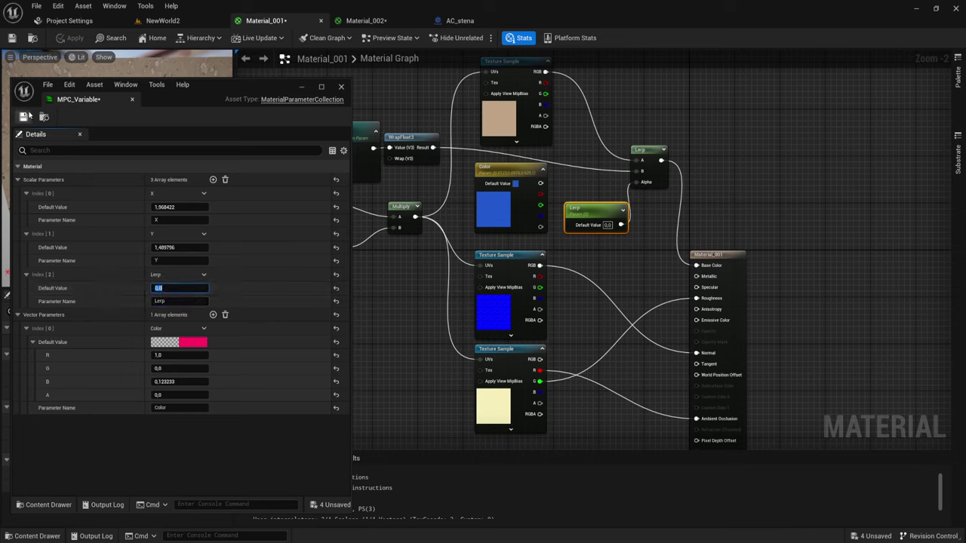
Step: Paste a collection node, wire it to the Lerp Alpha input, and set it to read Lerp
click(584, 242)
key(ctrl+v)
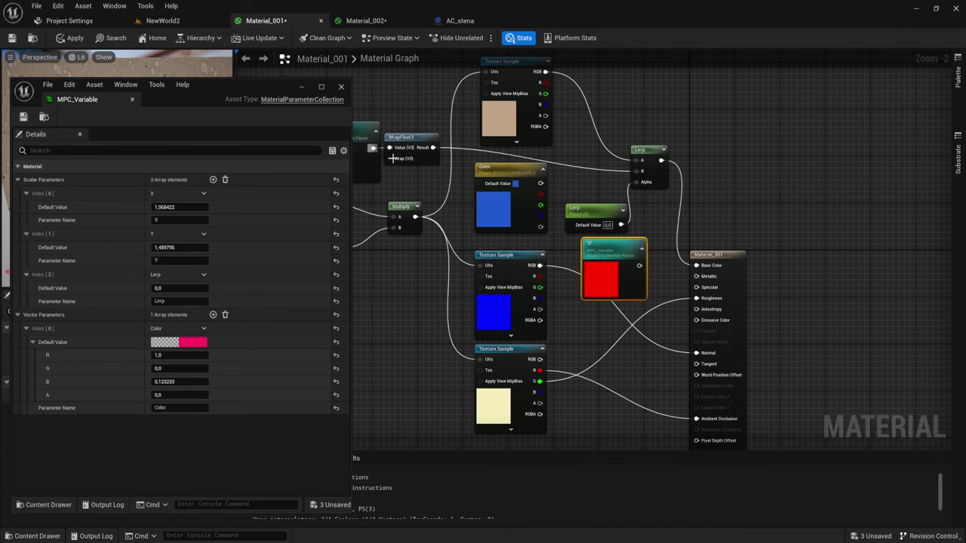
drag(639, 264, 636, 185)
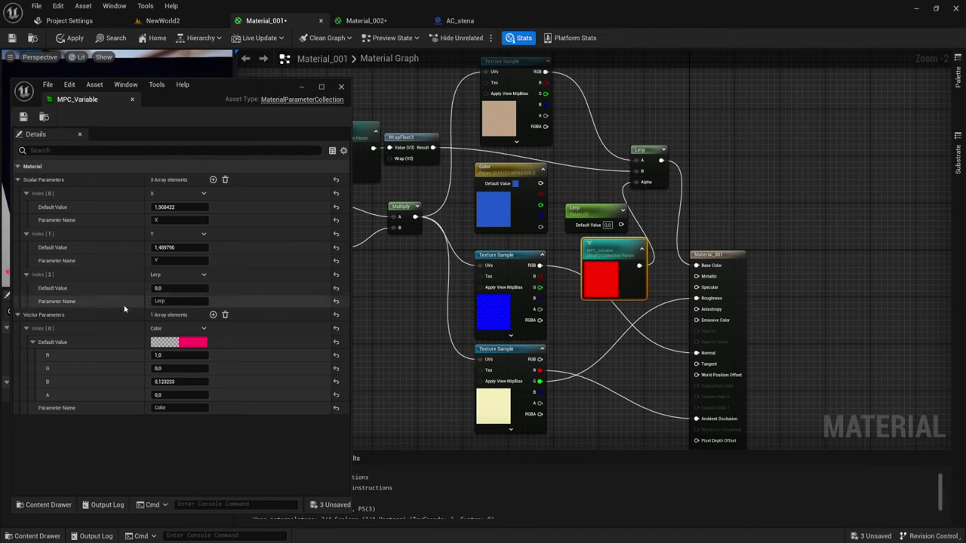
drag(214, 87, 385, 445)
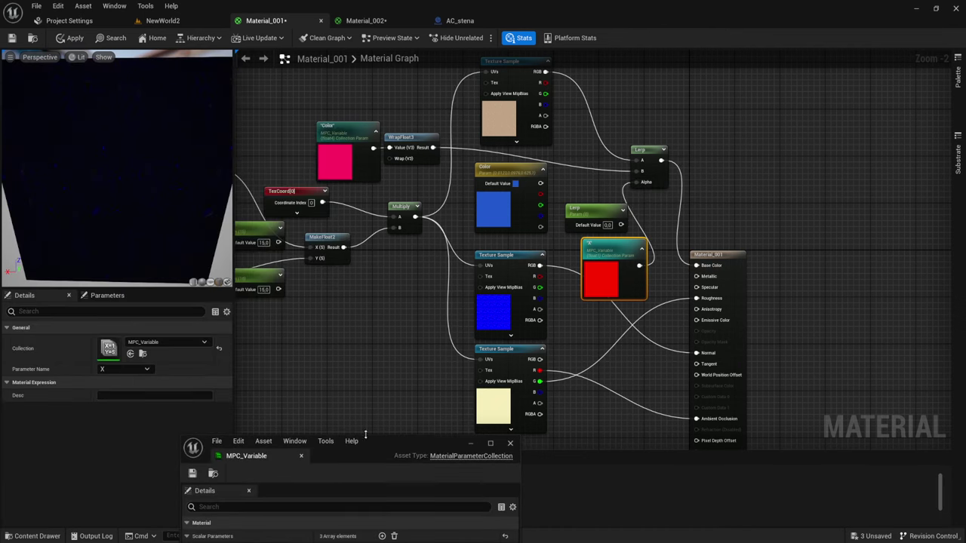
click(147, 369)
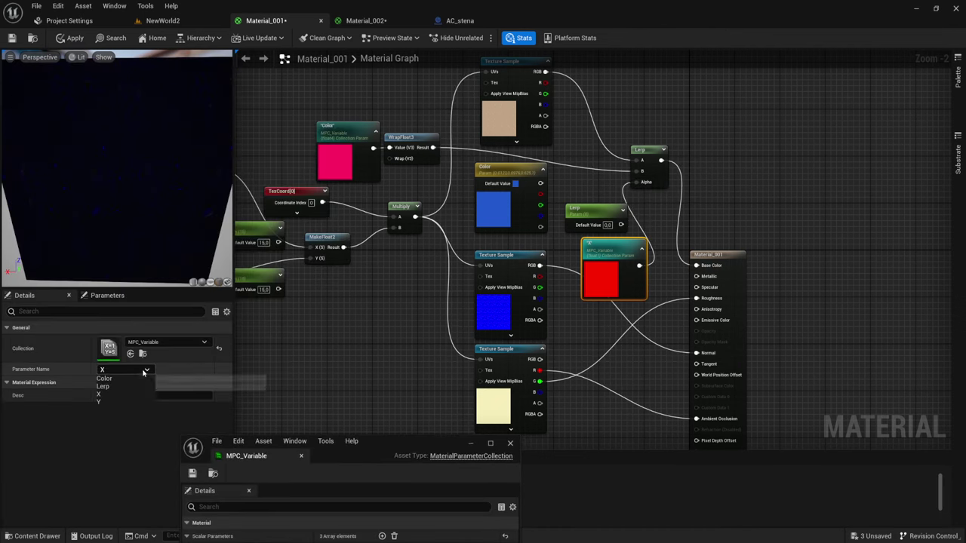
click(104, 386)
mouse_move(284, 456)
mouse_down()
mouse_move(285, 75)
mouse_move(222, 75)
mouse_up()
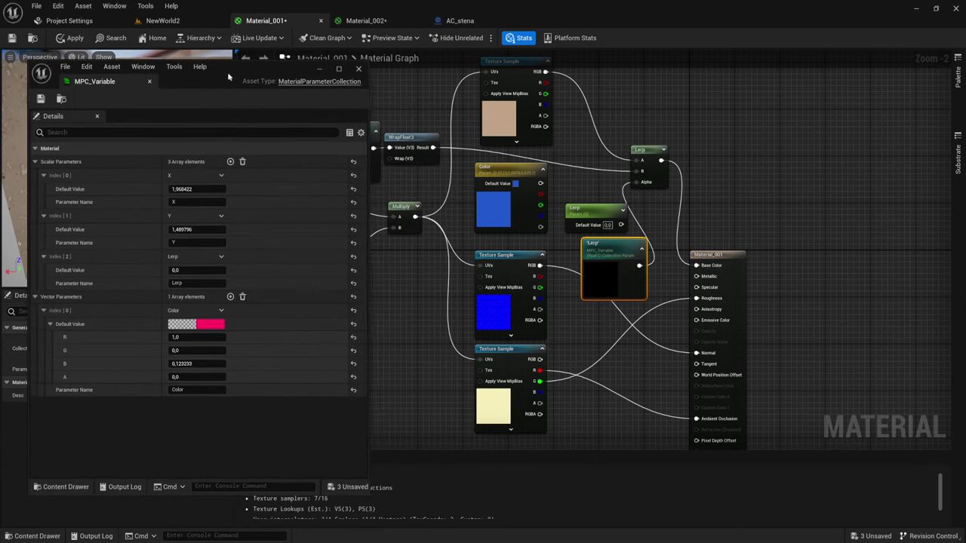
Step: Apply the material changes, then raise MPC_Variable's Lerp to 1.0 in the NewWorld2 level
click(75, 38)
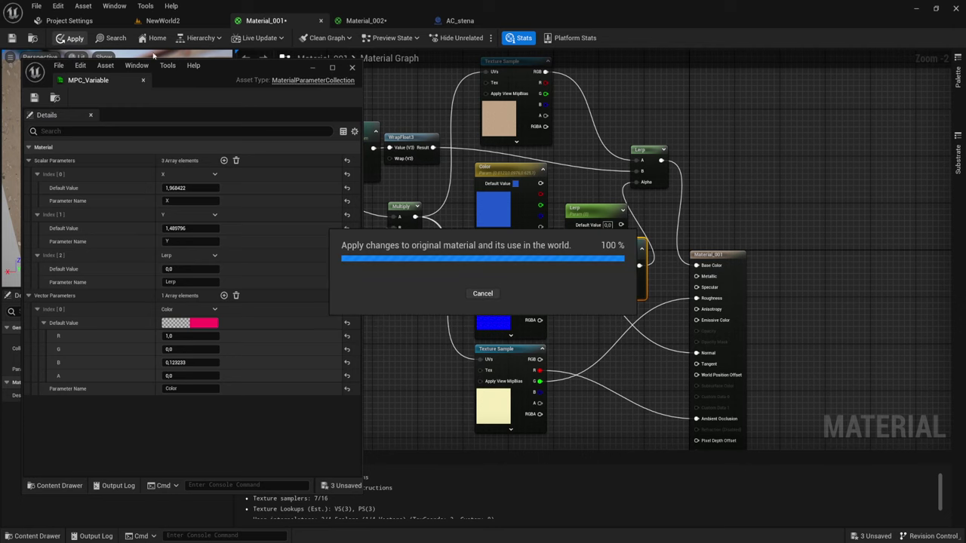
click(162, 21)
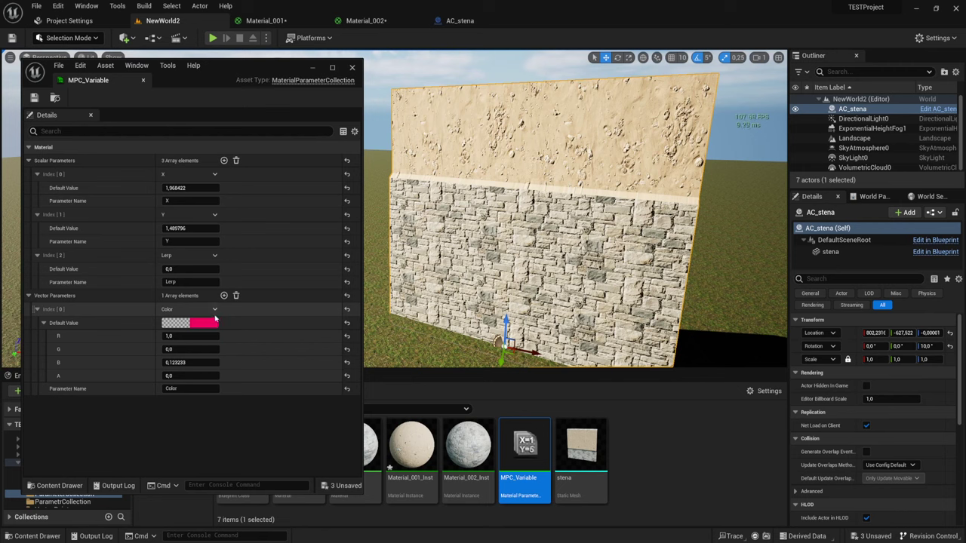
drag(178, 268, 249, 269)
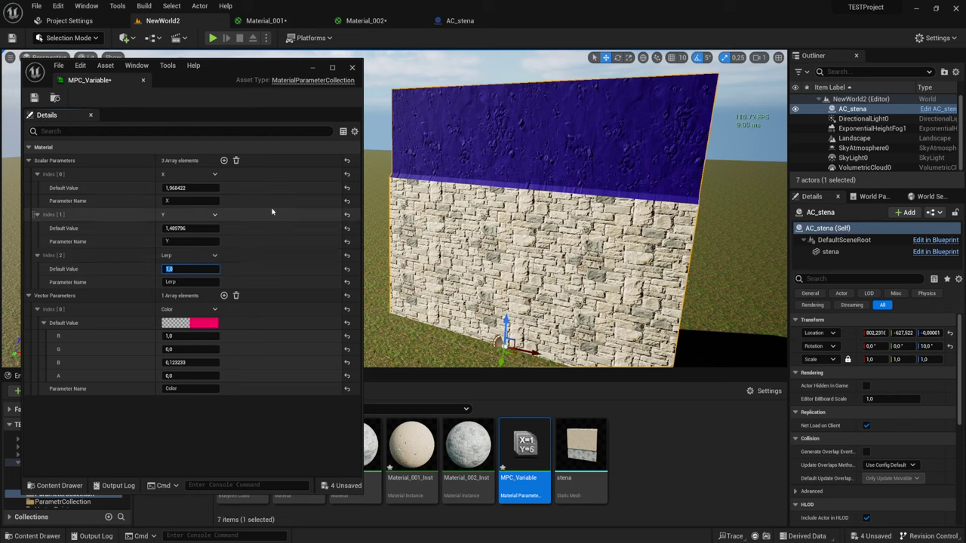
Step: Try a different Color default in the Color Picker, then cancel the change
click(202, 329)
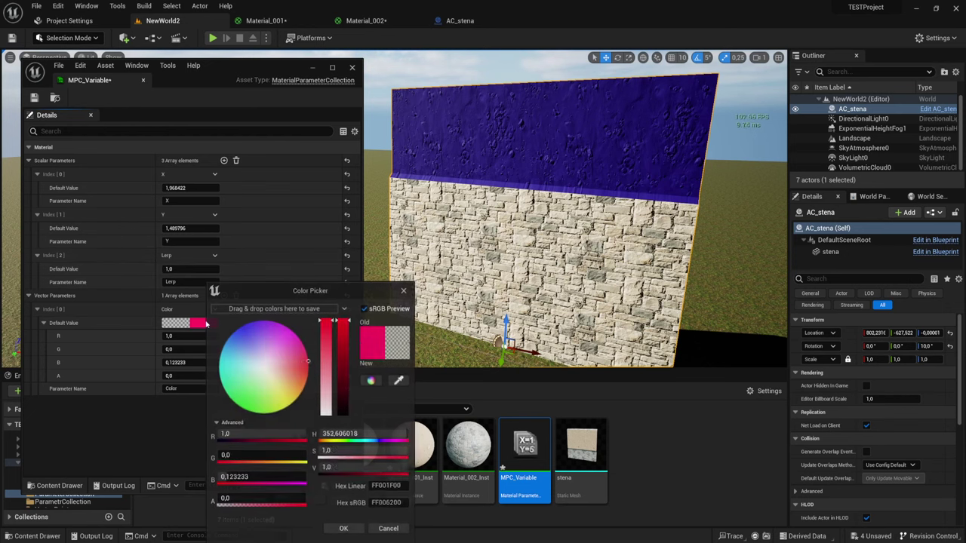
mouse_move(290, 351)
mouse_down()
mouse_move(265, 365)
mouse_move(236, 326)
mouse_move(244, 412)
mouse_move(286, 400)
mouse_move(307, 363)
mouse_up()
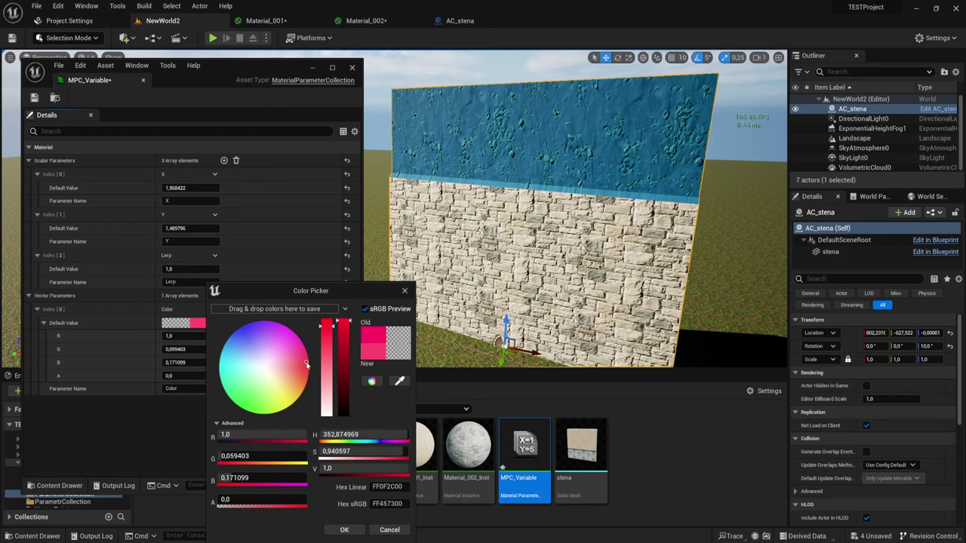
click(389, 531)
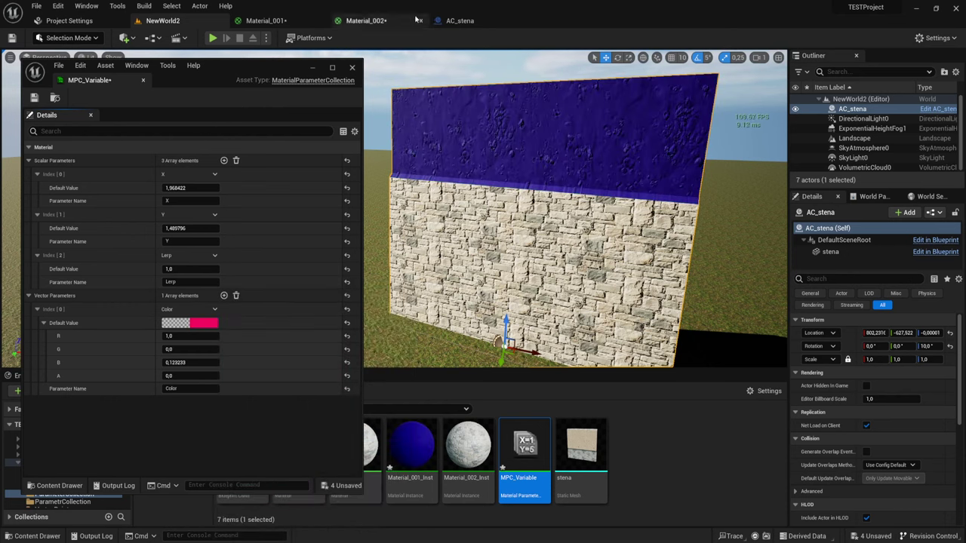
Step: In Material_001, add a WrapFloat4 node fed by Color and wire it to Lerp Alpha
click(266, 20)
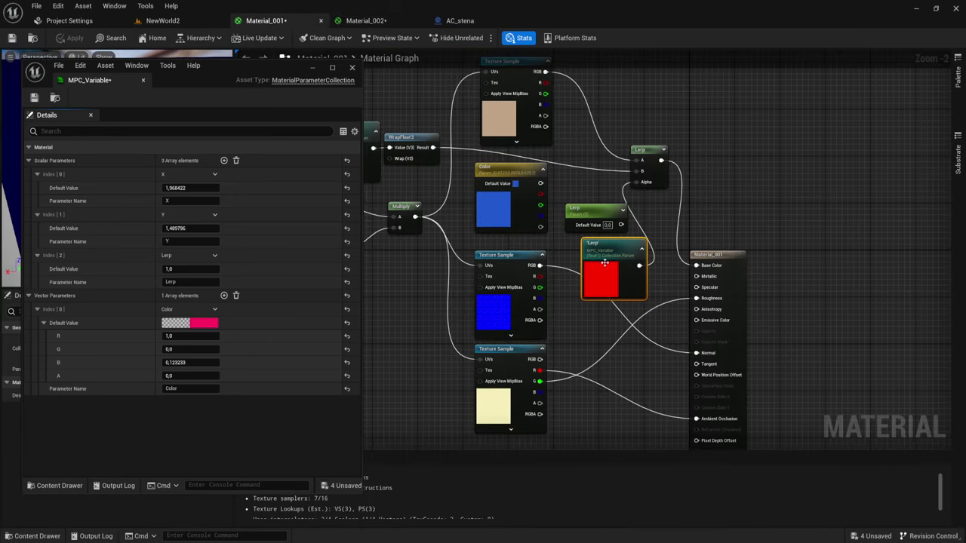
right_drag(604, 262, 689, 286)
click(416, 179)
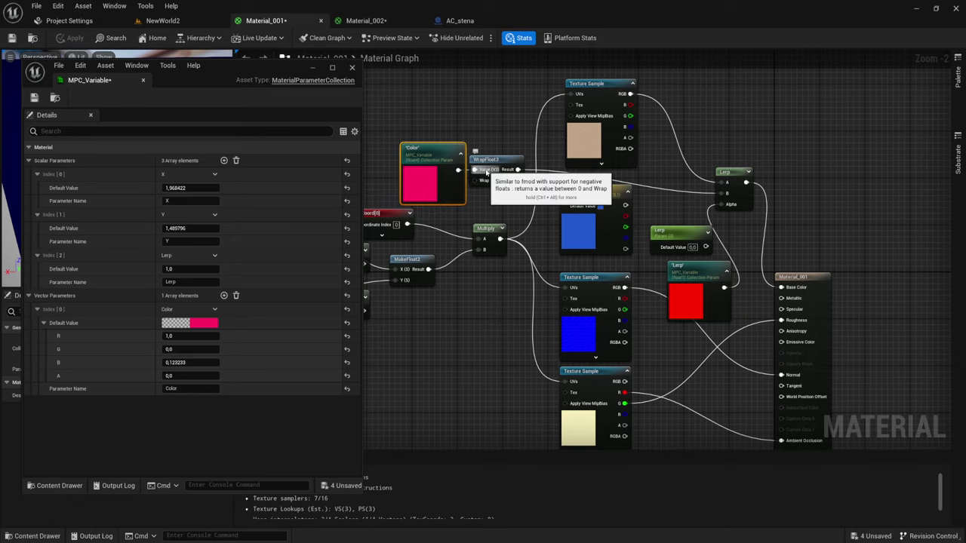
right_drag(736, 233, 775, 227)
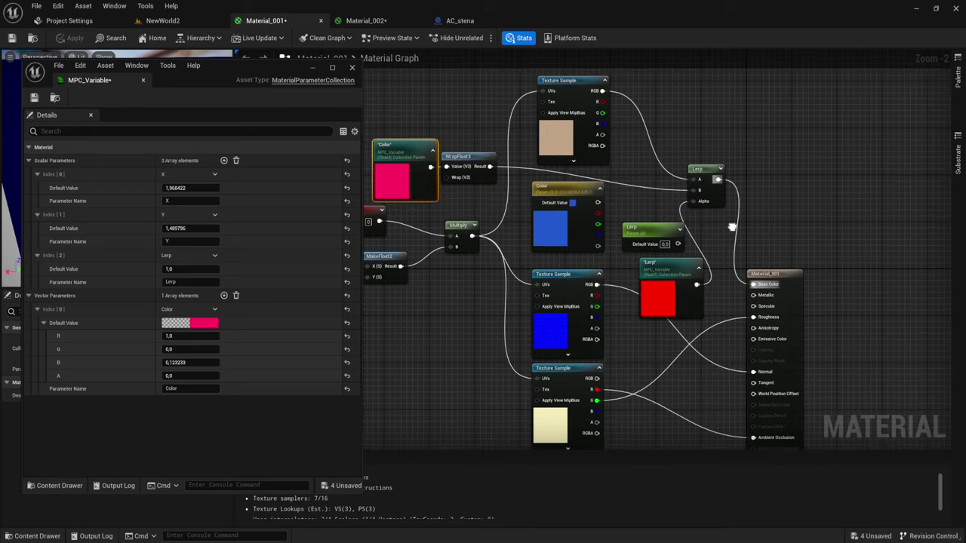
right_drag(537, 211, 547, 221)
mouse_move(498, 185)
mouse_down()
mouse_move(428, 150)
mouse_move(445, 143)
mouse_up()
text(w)
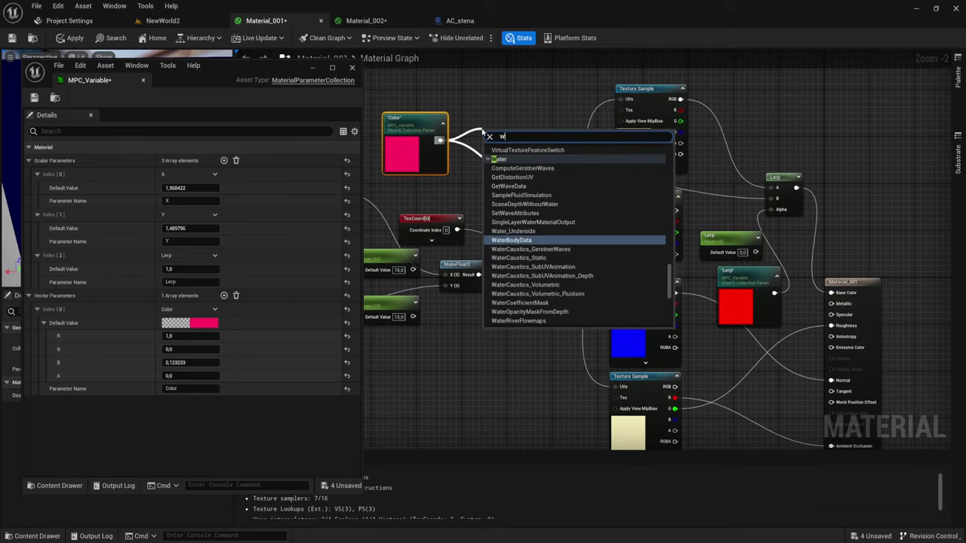
text(ra)
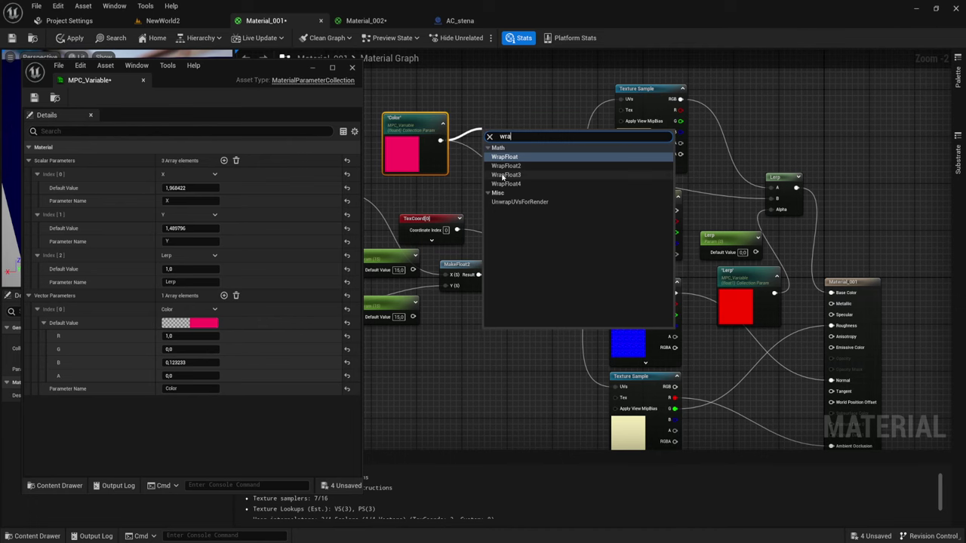
click(506, 183)
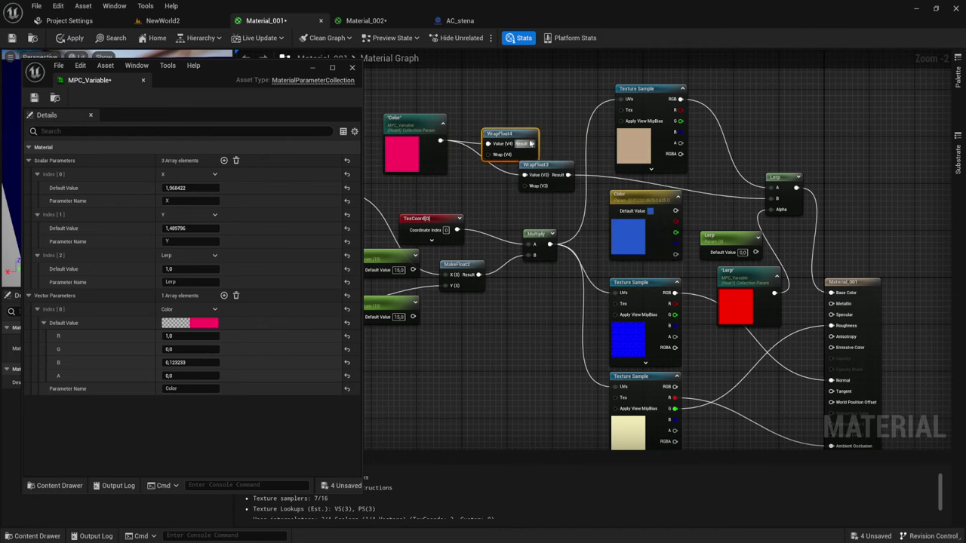
drag(531, 143, 772, 209)
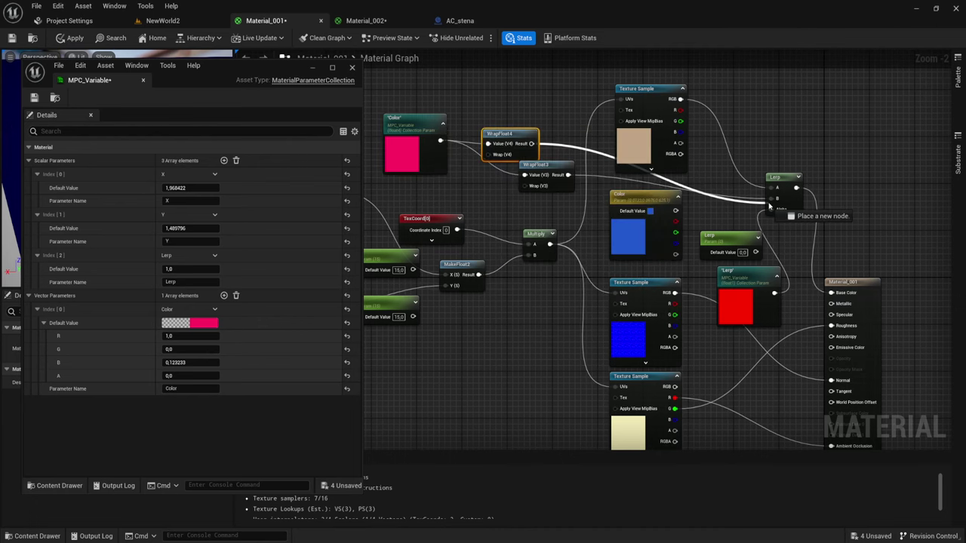
Step: Abort the failed apply, delete WrapFloat4, and connect WrapFloat3's Result to Lerp B
click(73, 38)
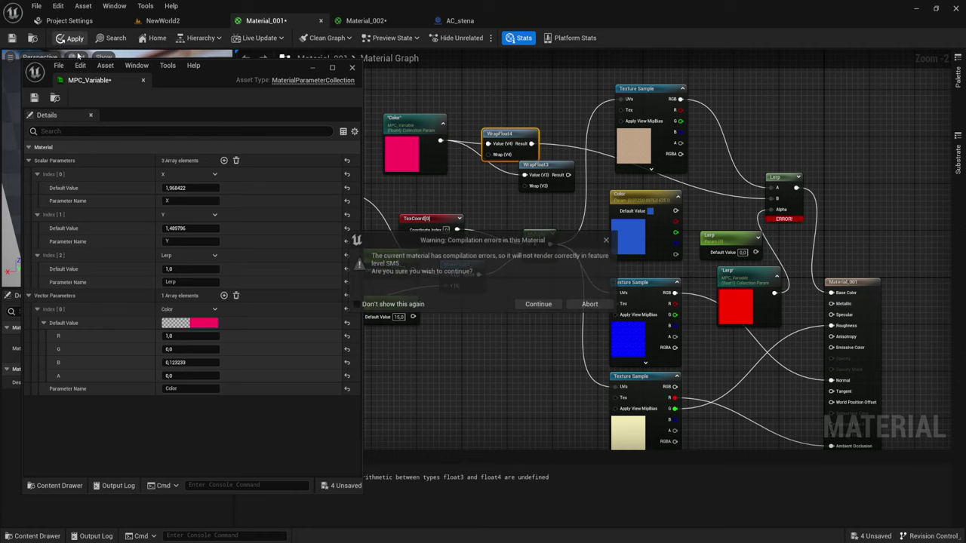
click(612, 306)
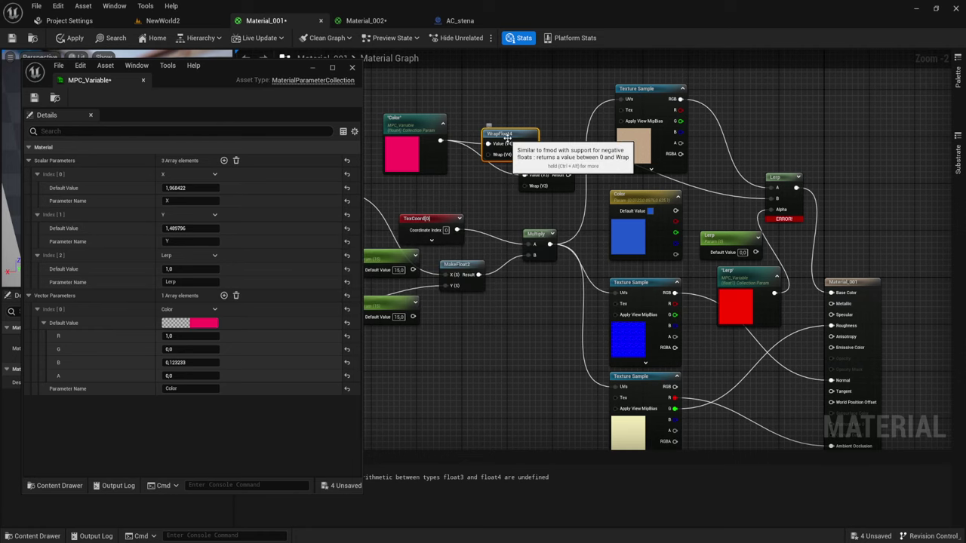
key(Delete)
mouse_move(568, 175)
mouse_down()
mouse_move(758, 218)
mouse_move(777, 204)
mouse_up()
drag(775, 202, 777, 203)
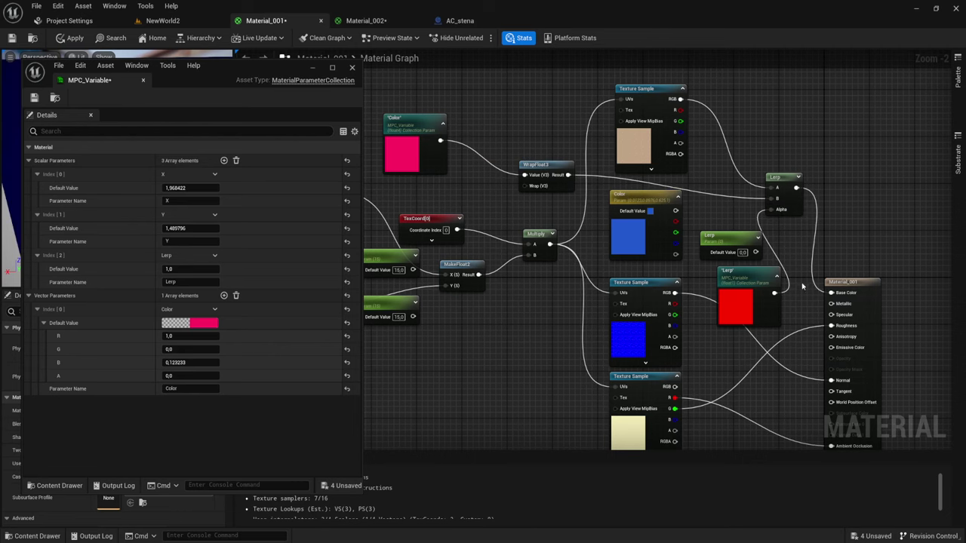
right_drag(794, 265, 732, 254)
click(677, 266)
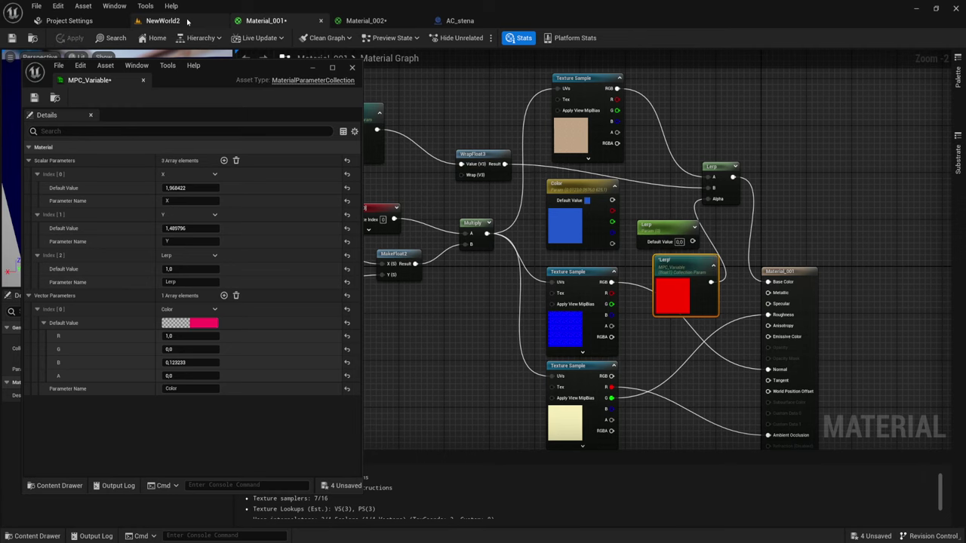
Step: Set MPC_Variable's Color default to orange (R 0.533, G 0.280, B 0.068) and close the collection editor
click(185, 23)
click(198, 325)
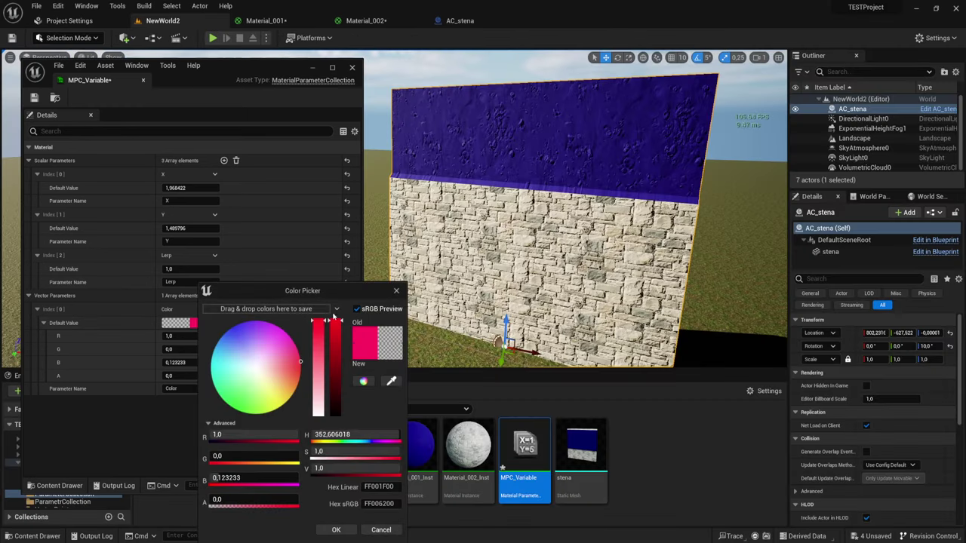
click(335, 364)
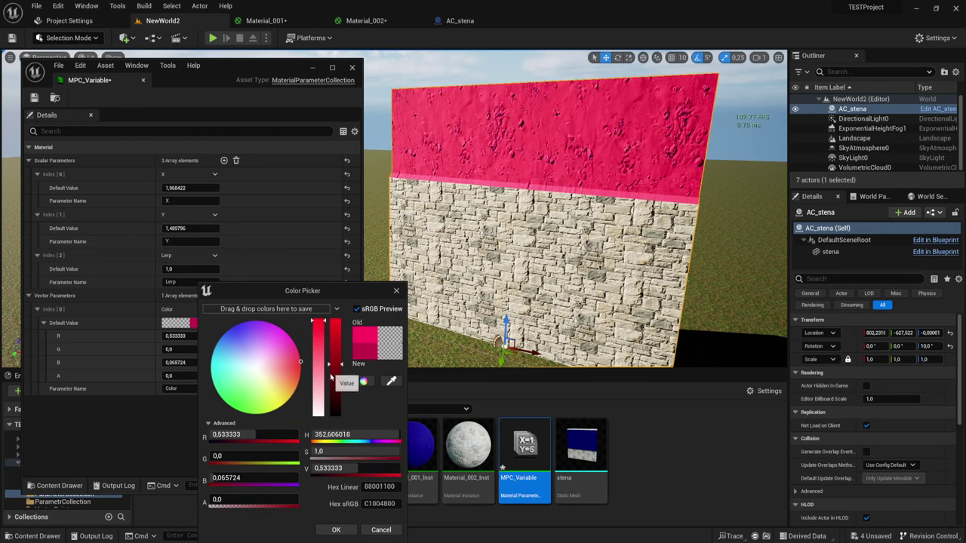
drag(253, 499, 298, 500)
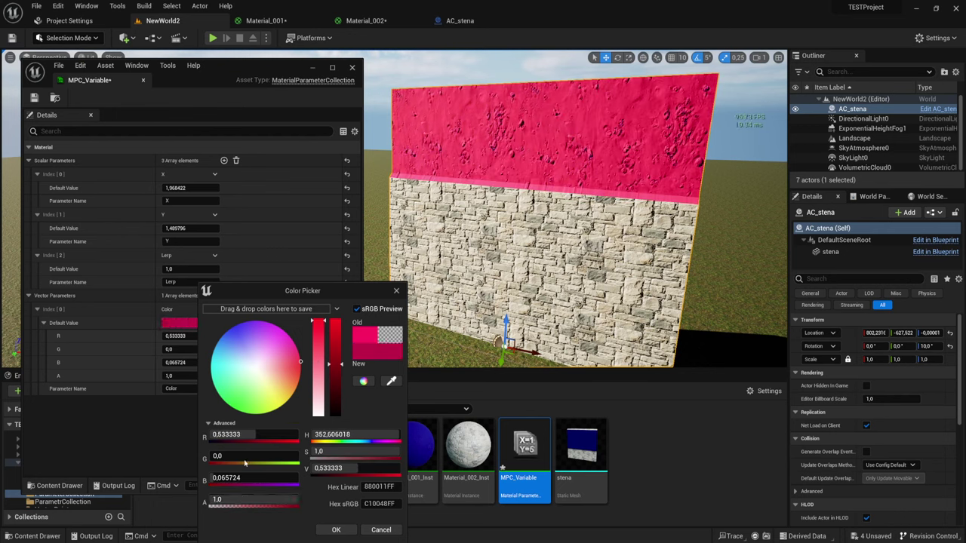
mouse_move(272, 378)
mouse_down()
mouse_move(224, 349)
mouse_move(224, 323)
mouse_up()
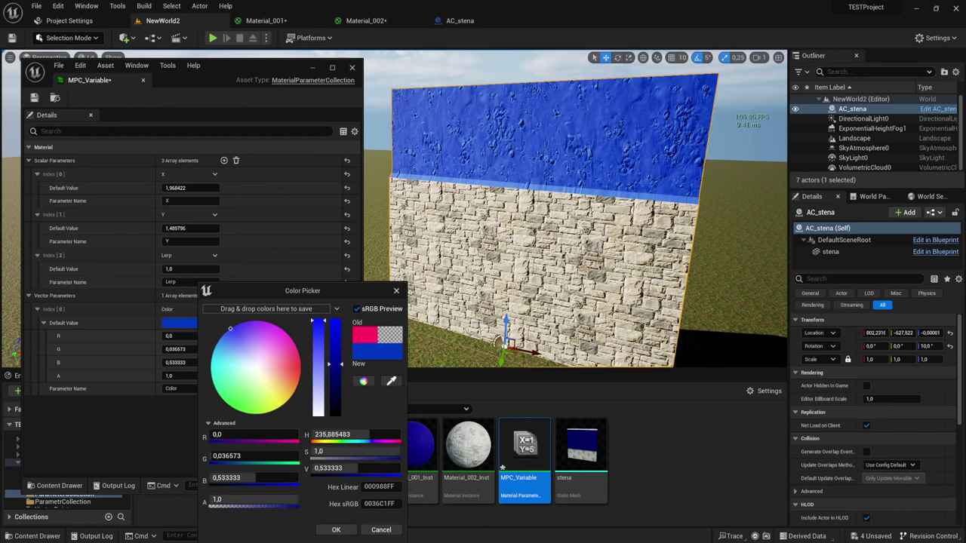
click(233, 407)
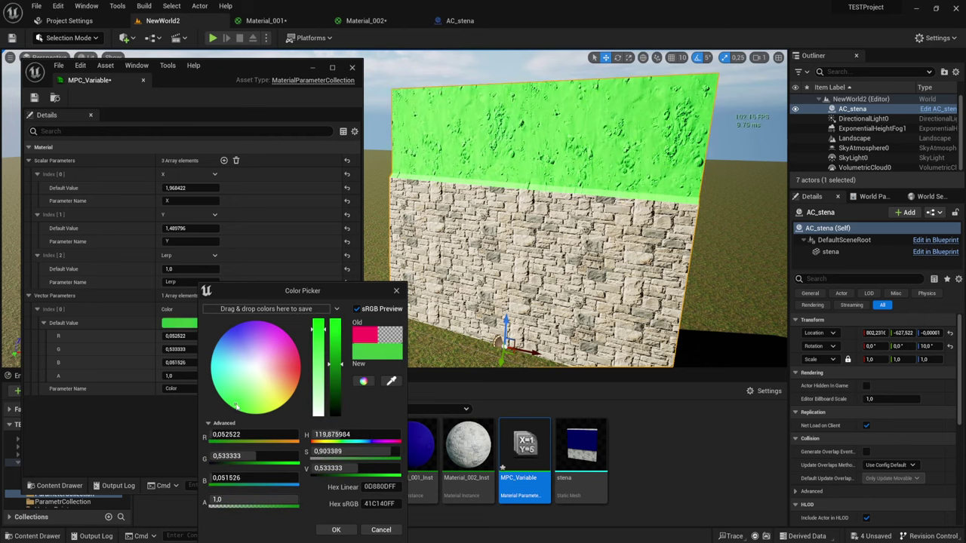
mouse_move(236, 406)
mouse_down()
mouse_move(267, 334)
mouse_move(238, 329)
mouse_move(299, 363)
mouse_up()
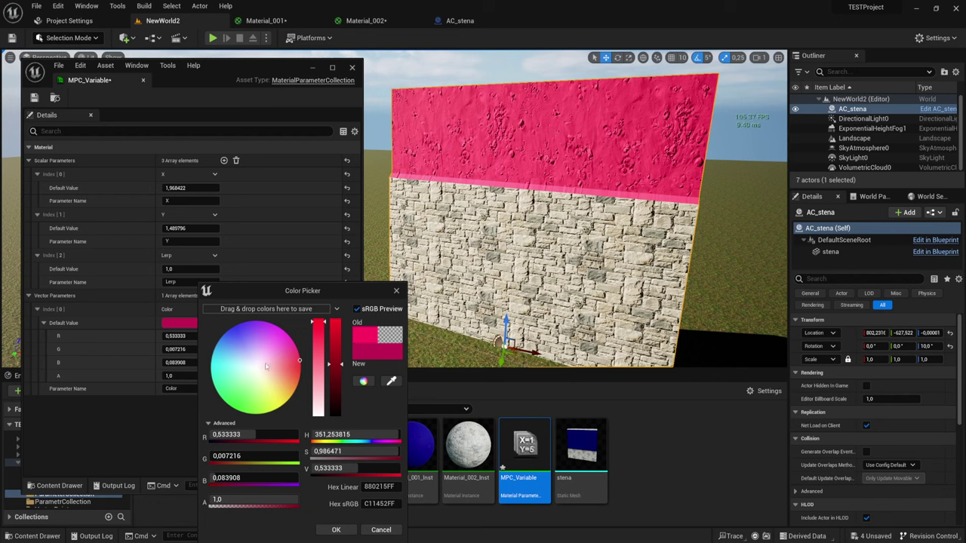
mouse_move(267, 367)
mouse_down()
mouse_move(277, 349)
mouse_move(292, 388)
mouse_up()
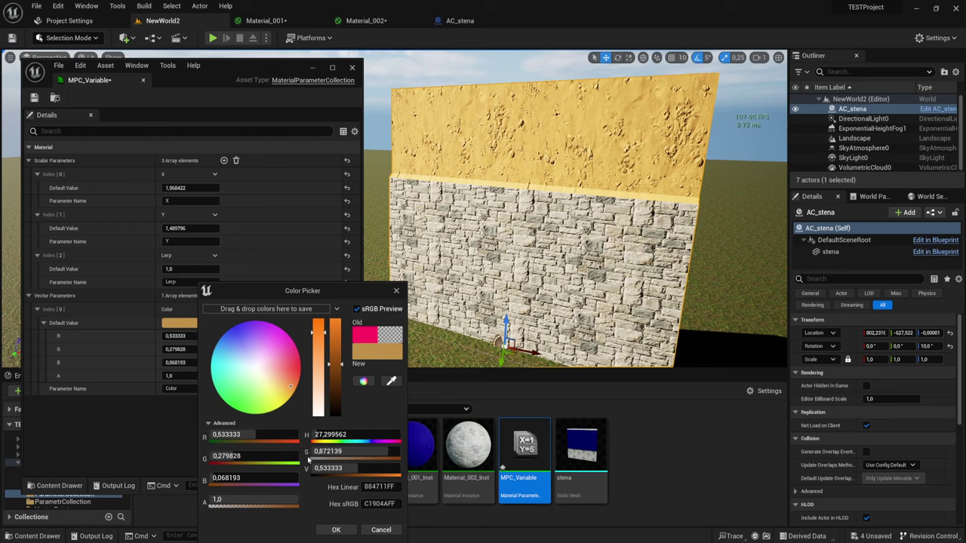
click(348, 534)
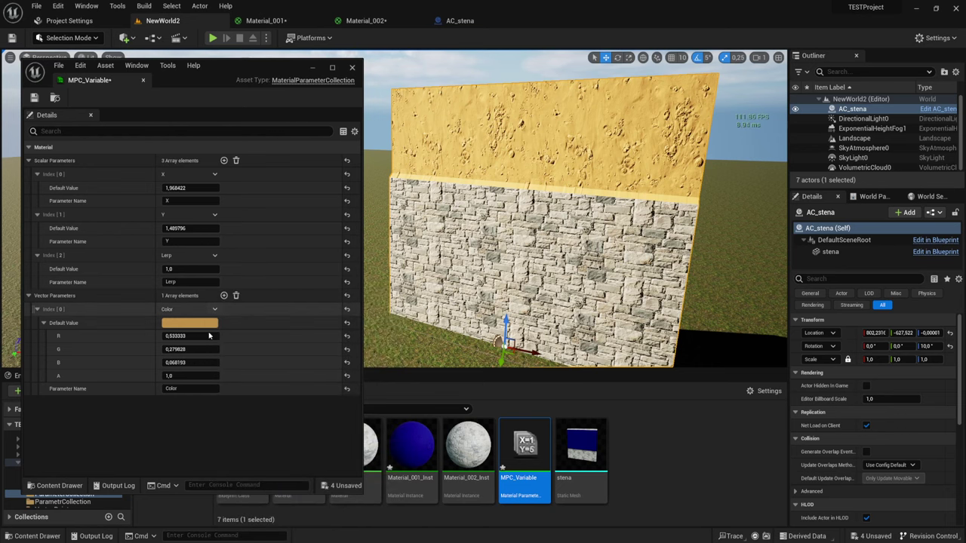
click(352, 68)
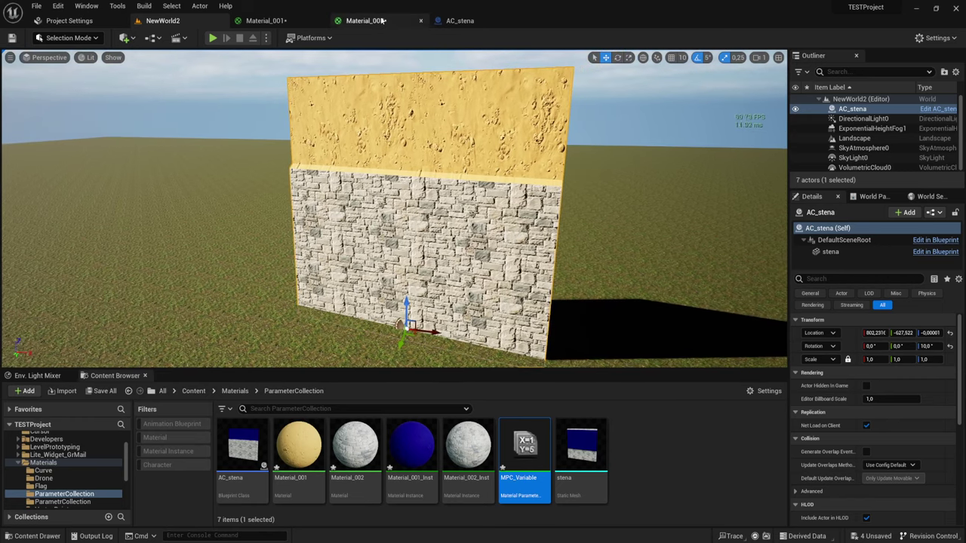
Step: Select the X and Y collection parameter nodes in Material_001's graph
click(366, 21)
right_drag(471, 254, 563, 175)
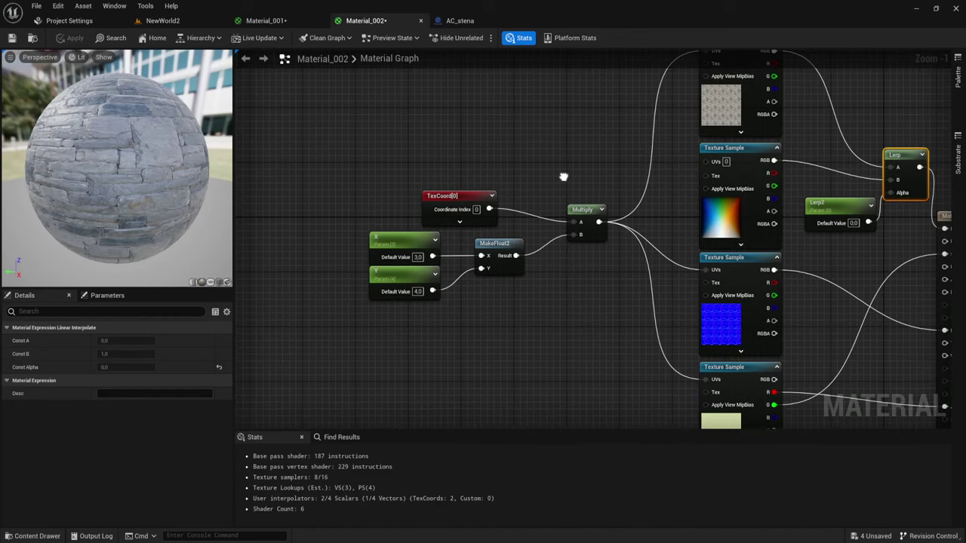
click(266, 20)
right_drag(407, 221, 588, 189)
drag(370, 330, 438, 115)
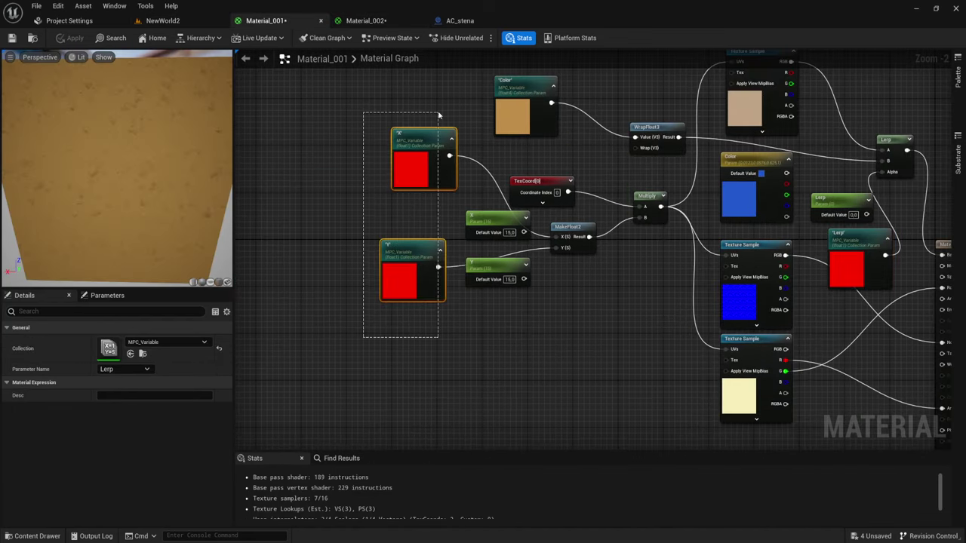
right_drag(564, 161, 481, 204)
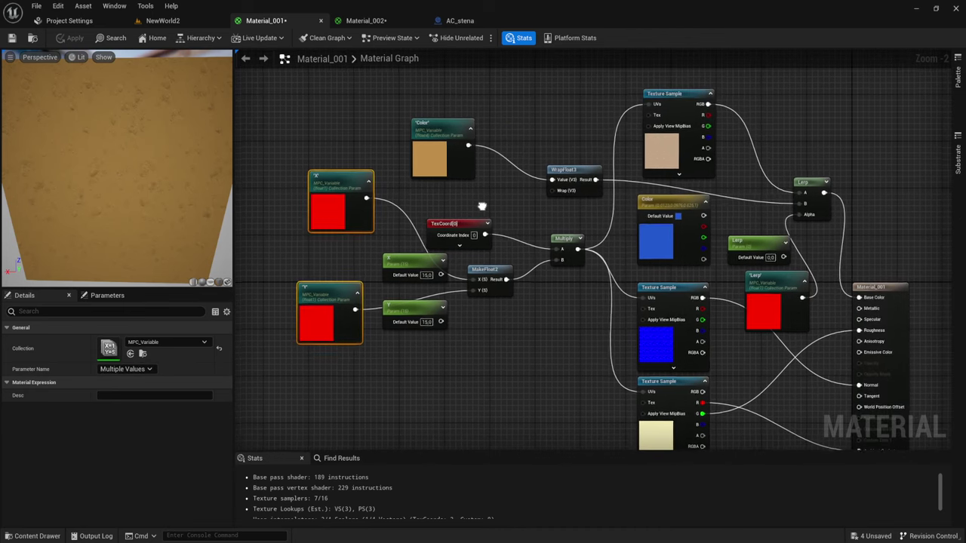
right_drag(594, 268, 469, 213)
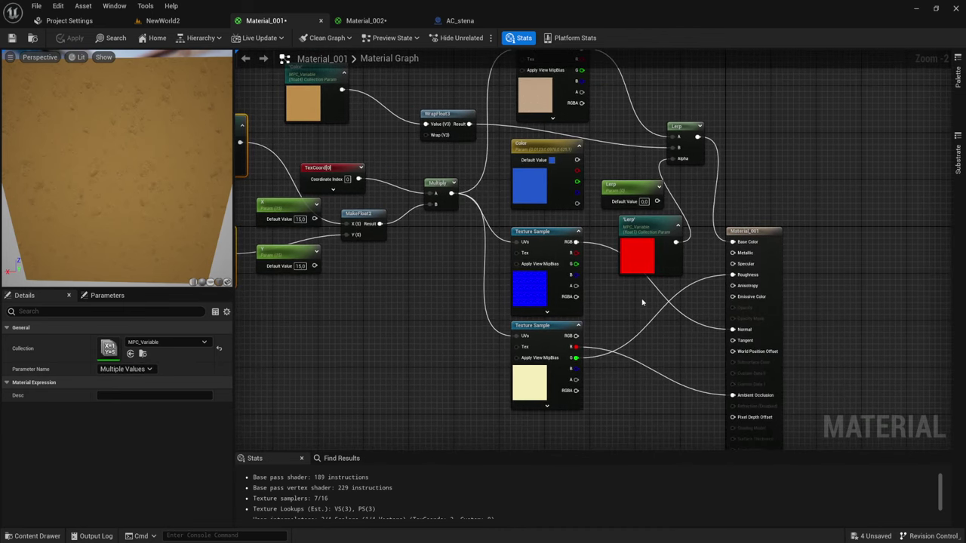
right_drag(458, 267, 596, 248)
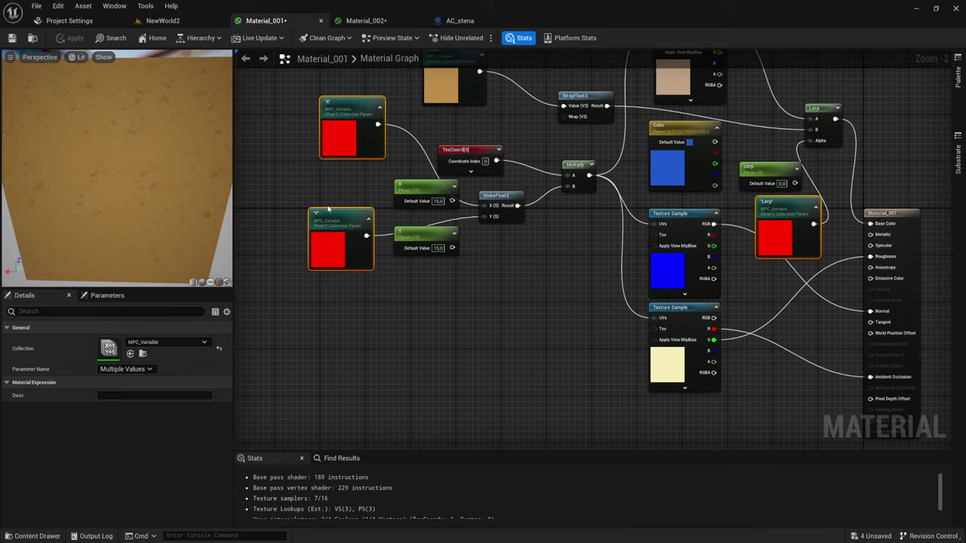
Step: In Material_002, wire the pasted Y into MakeFloat2 Y and Lerp into Lerp Alpha, then apply and save
click(361, 21)
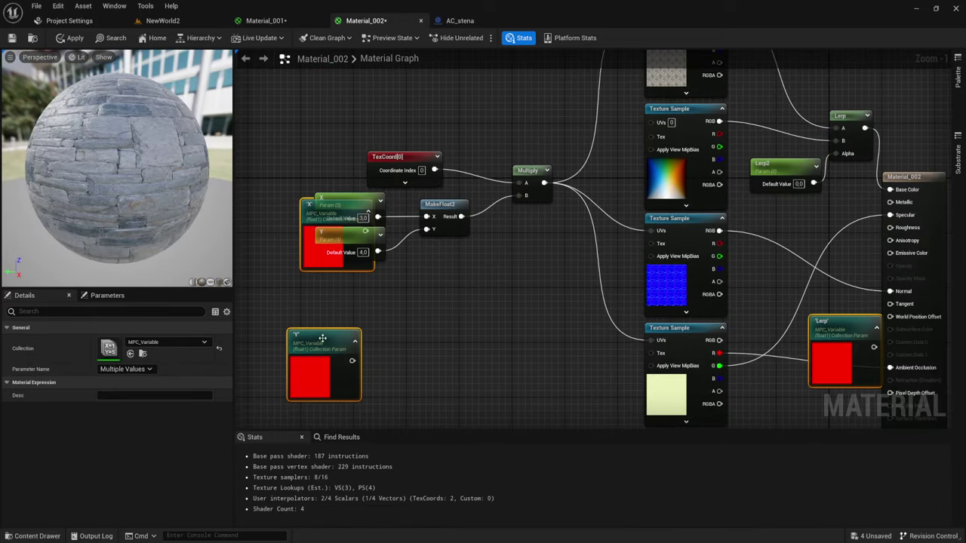
mouse_move(361, 230)
mouse_down()
mouse_move(343, 163)
mouse_move(427, 216)
mouse_up()
drag(332, 291, 426, 229)
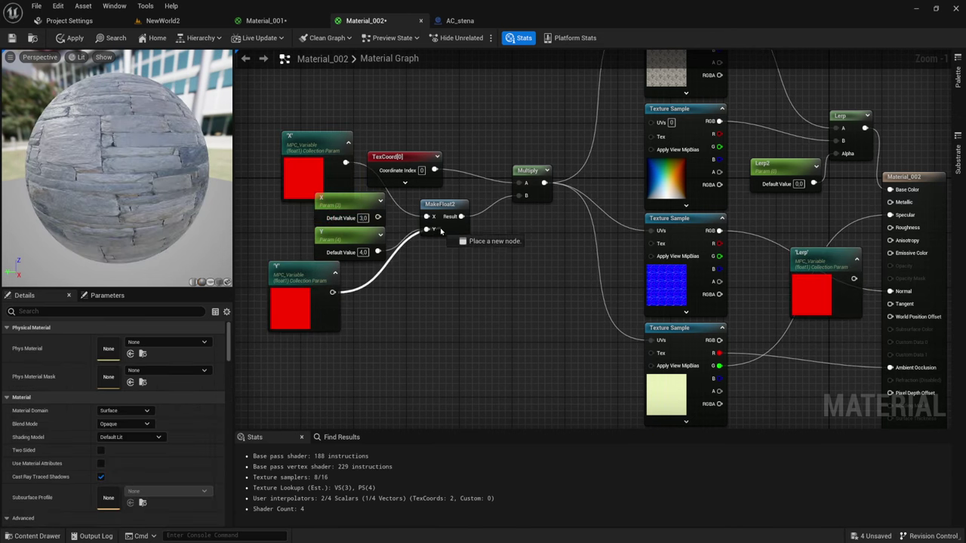
right_drag(758, 283, 592, 283)
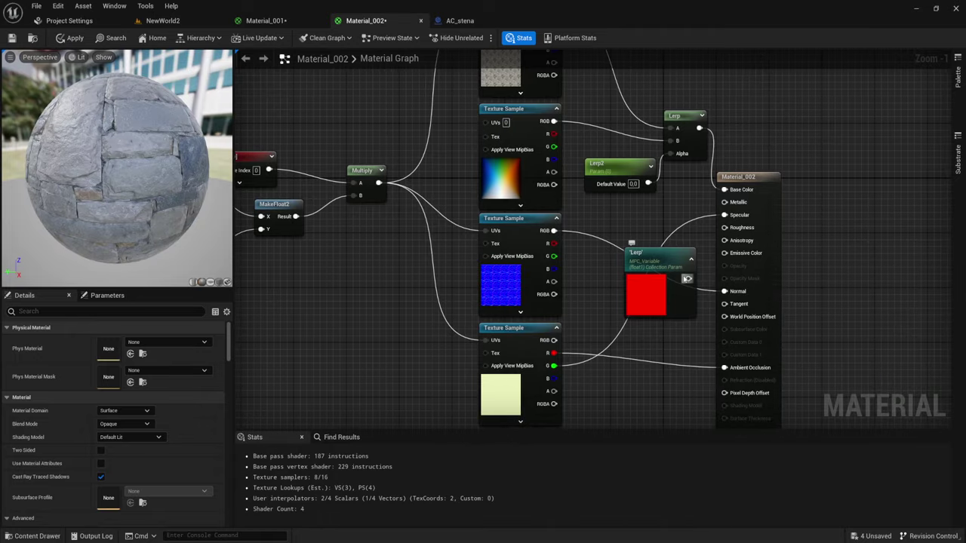
drag(687, 278, 677, 154)
drag(660, 260, 632, 212)
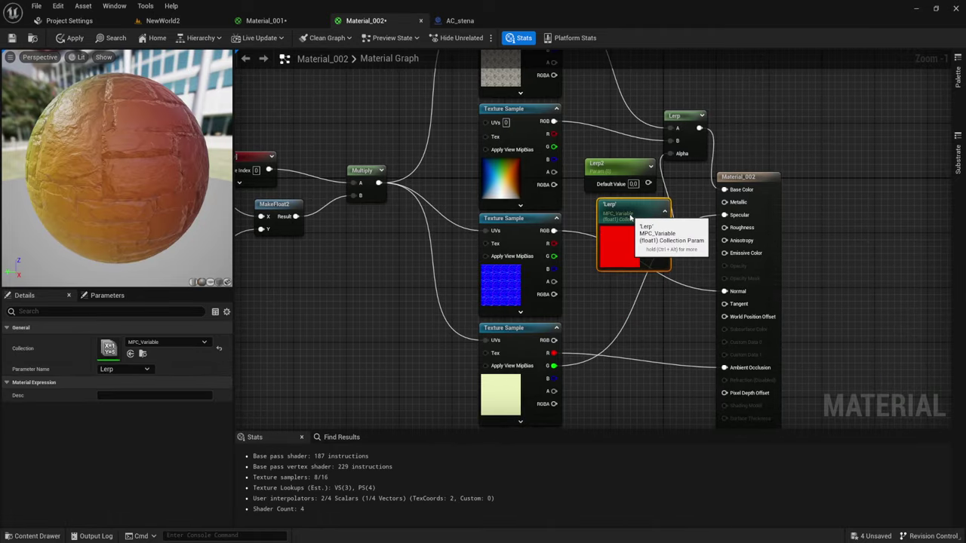
click(69, 38)
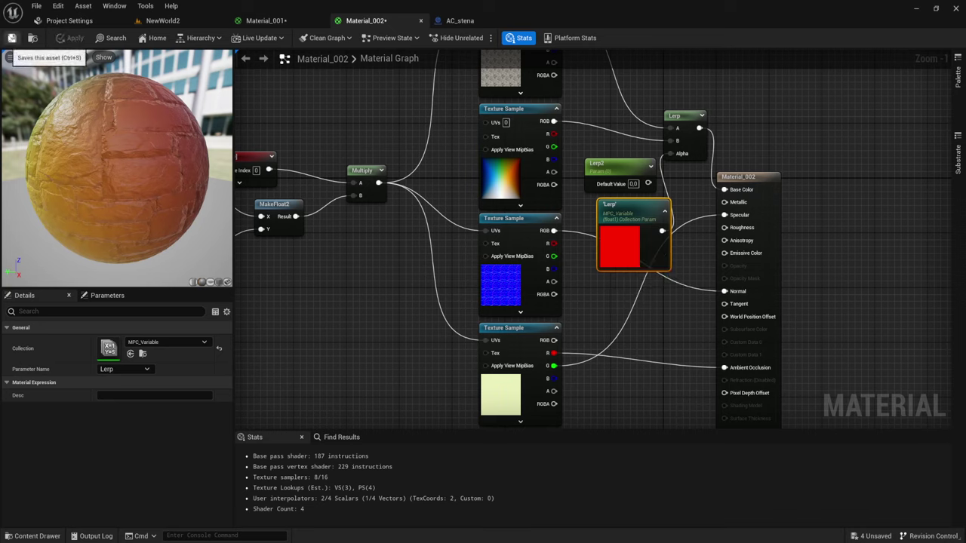
click(11, 39)
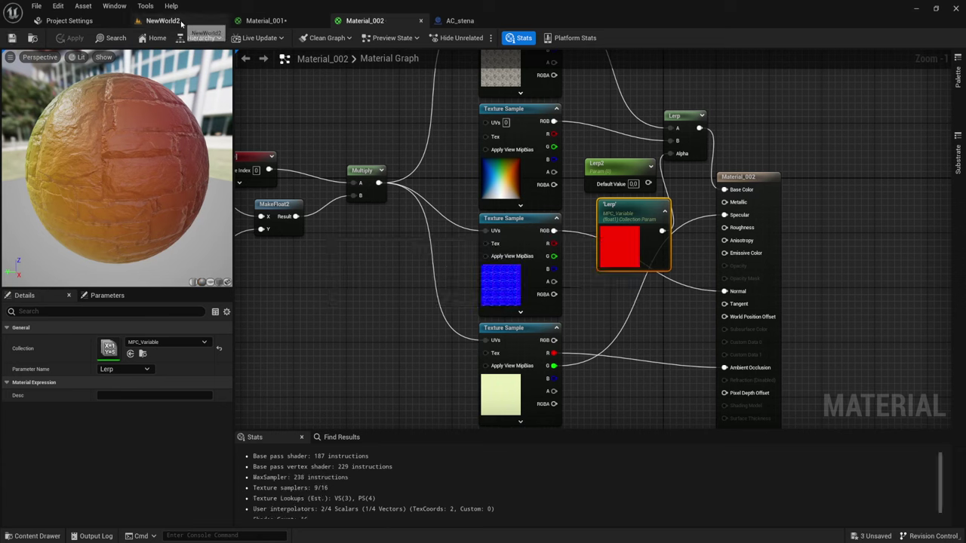
click(179, 23)
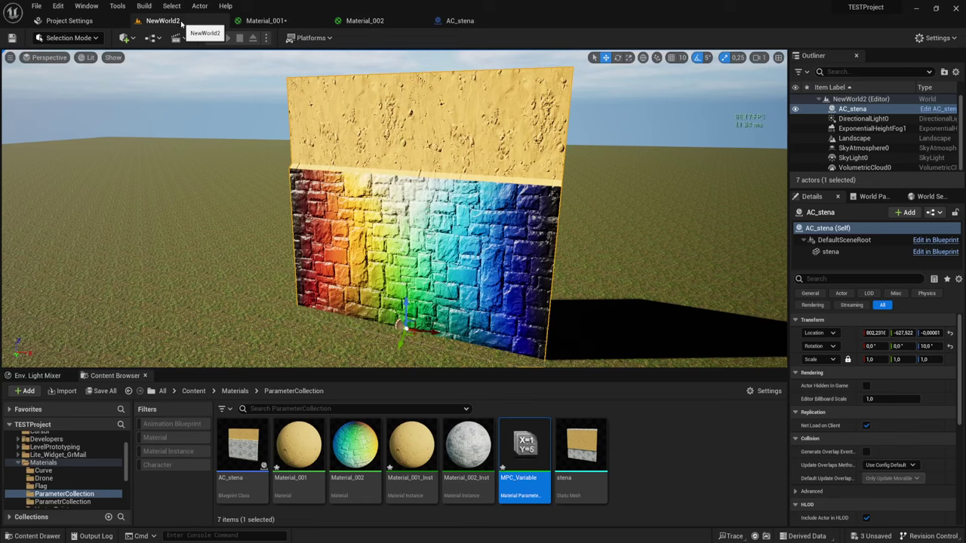
Step: Open MPC_Variable in a floating window placed beside the wall, showing all parameters
double_click(522, 446)
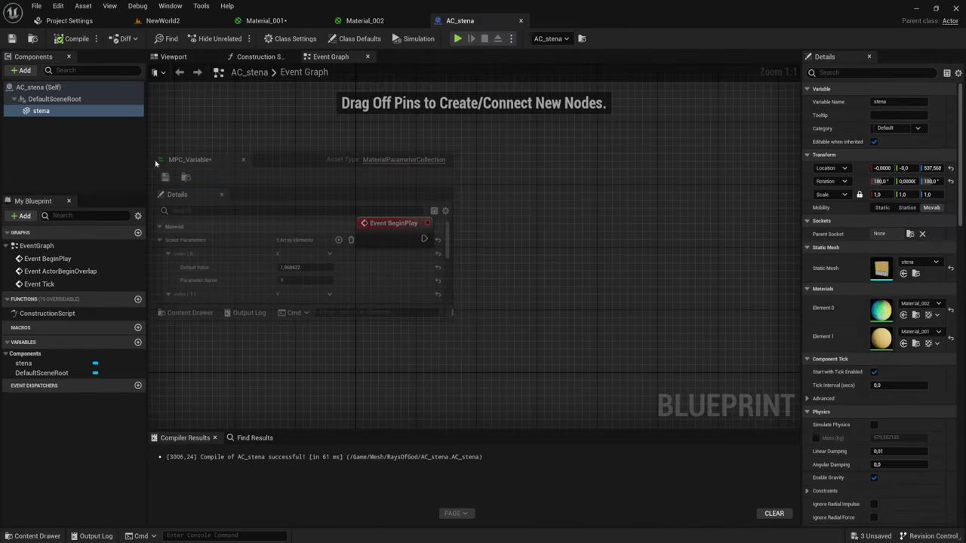
drag(562, 20, 191, 173)
click(160, 20)
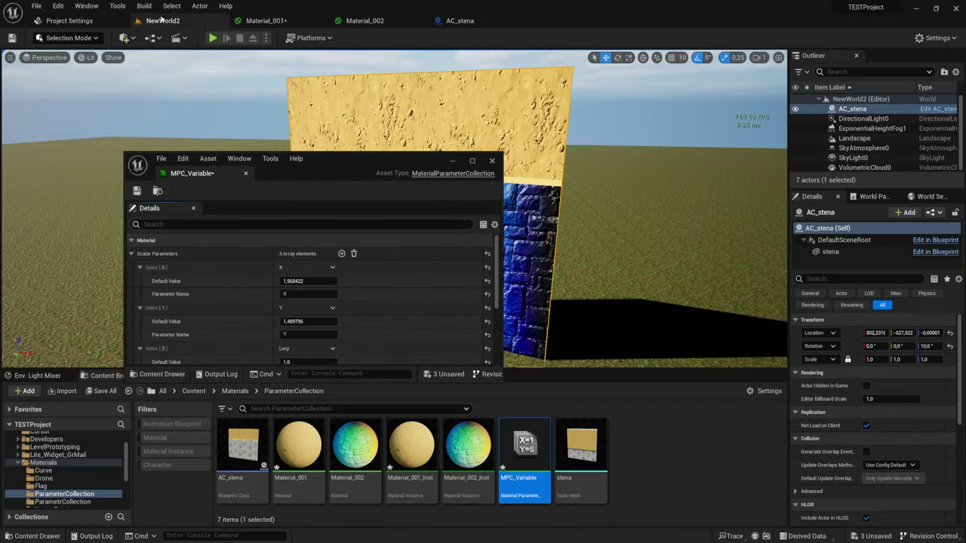
mouse_move(355, 159)
mouse_down()
mouse_move(258, 91)
mouse_move(235, 88)
mouse_up()
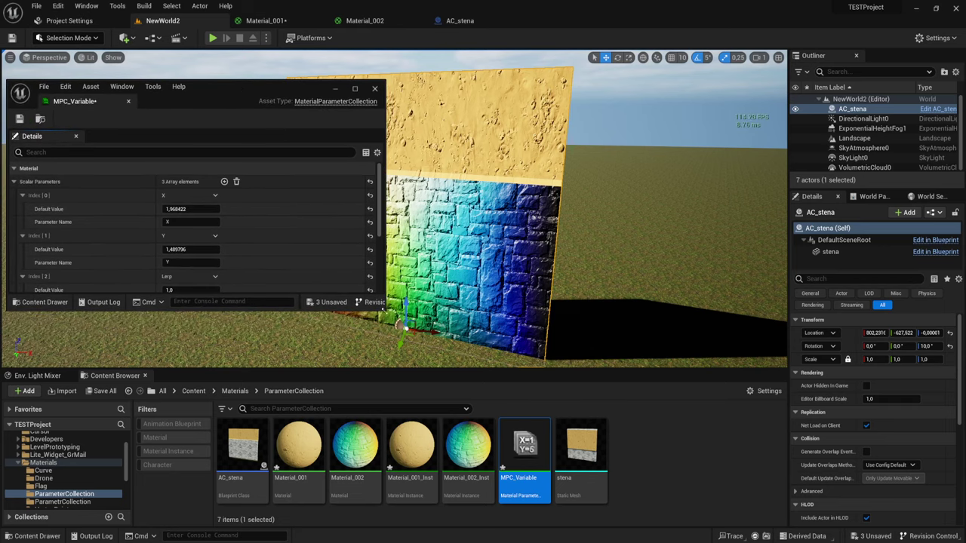
drag(385, 309, 278, 416)
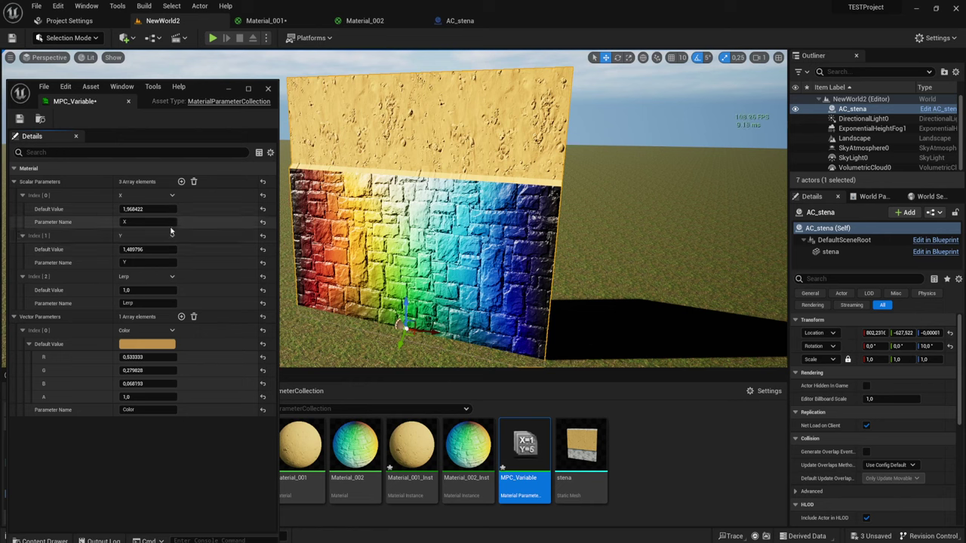
Step: Test Lerp at 0 on the wall, restore it to 1, and close the MPC_Variable window
mouse_move(138, 290)
mouse_down()
mouse_move(106, 290)
mouse_move(151, 290)
mouse_up()
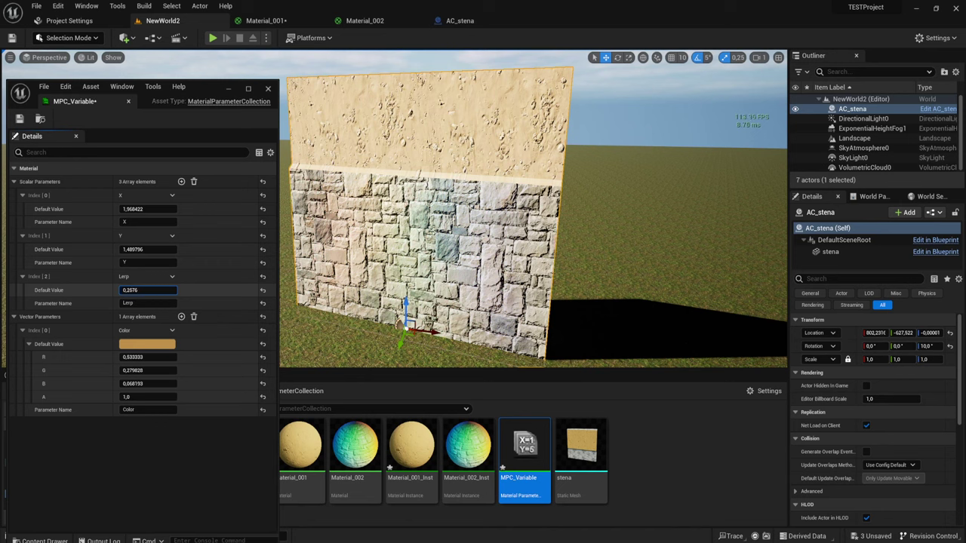
click(138, 290)
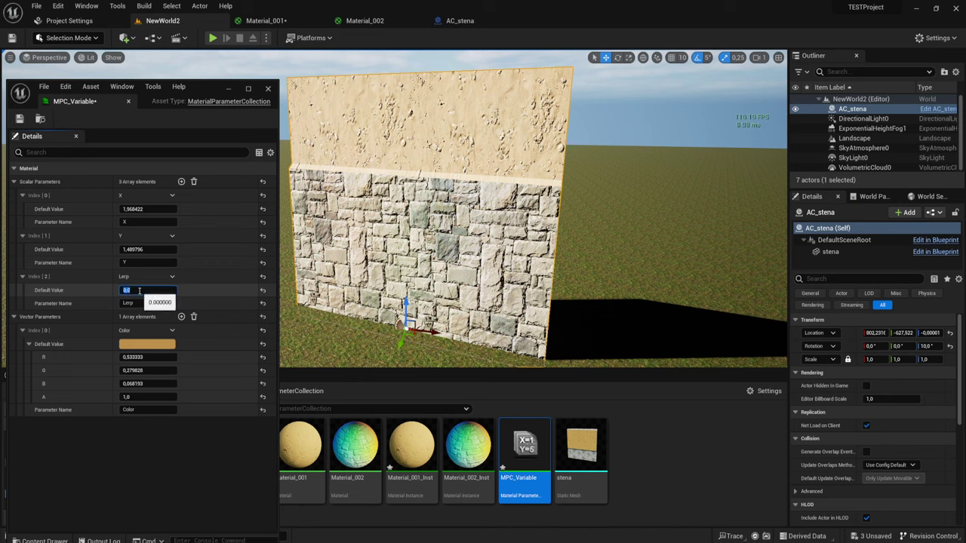
key(Return)
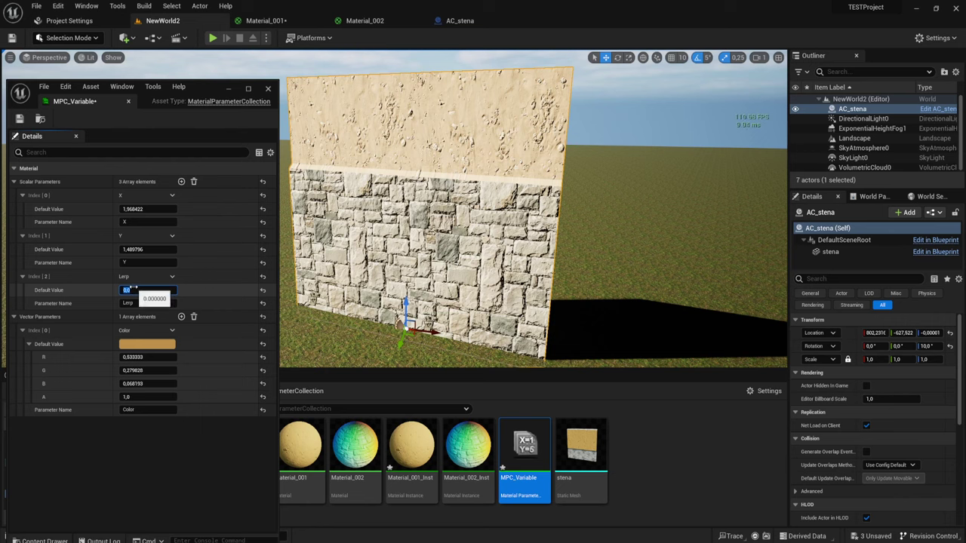
text(1)
key(Return)
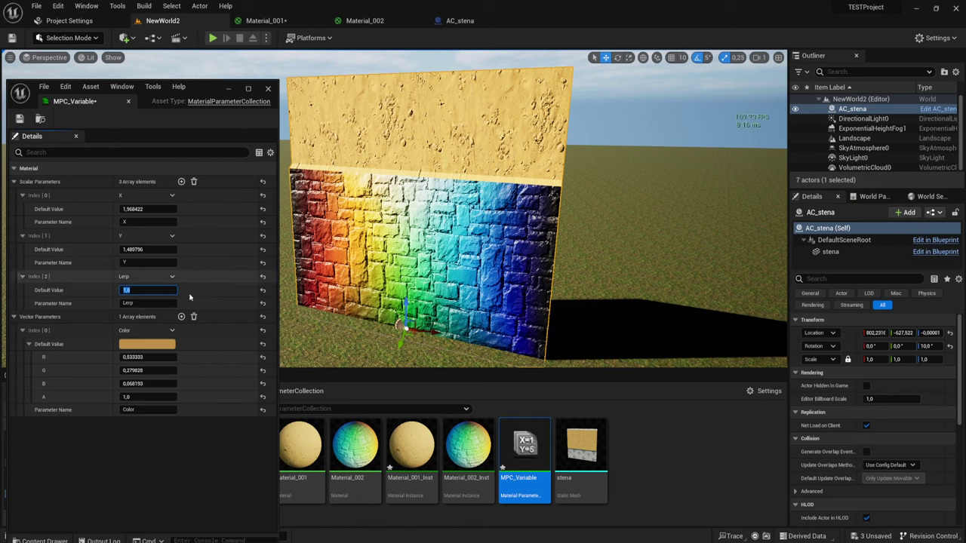
click(268, 90)
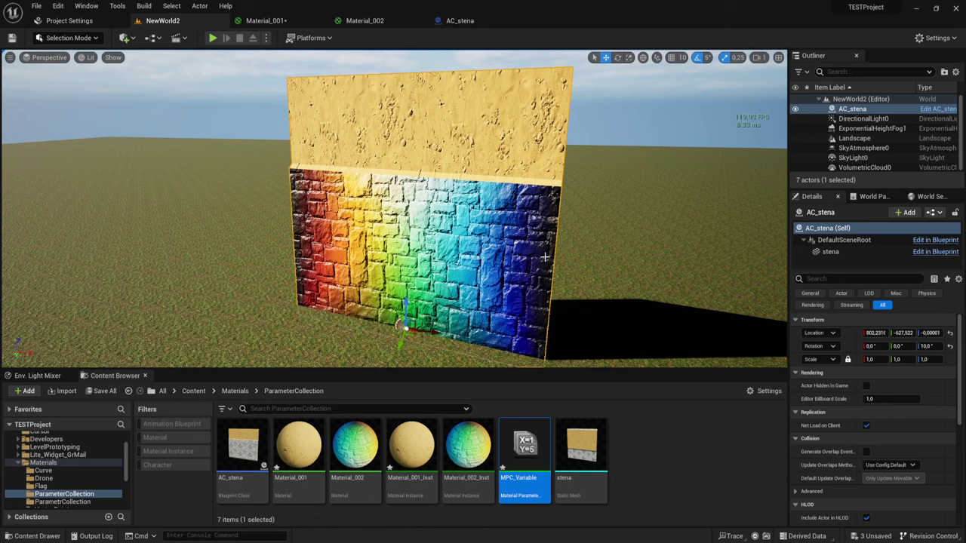
right_drag(392, 212, 392, 211)
right_drag(525, 255, 525, 255)
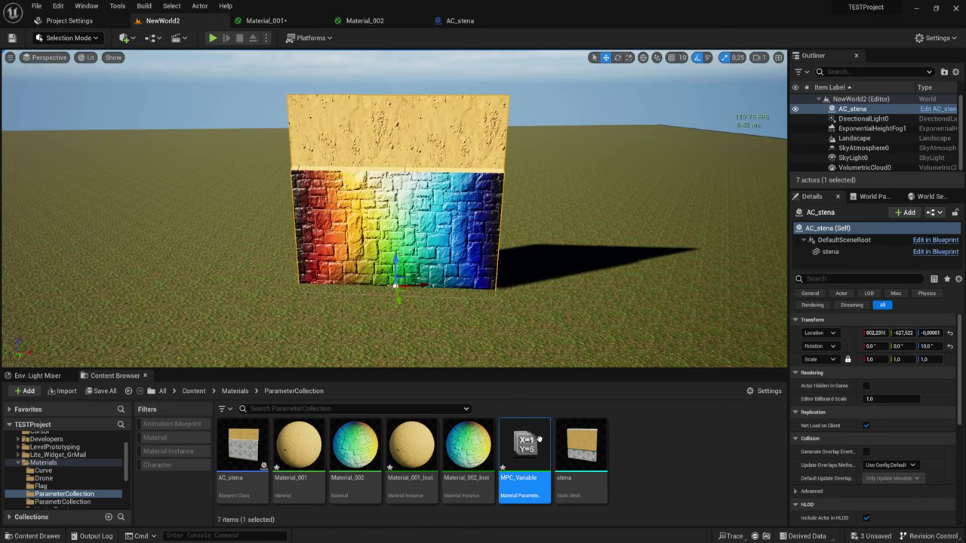
click(459, 20)
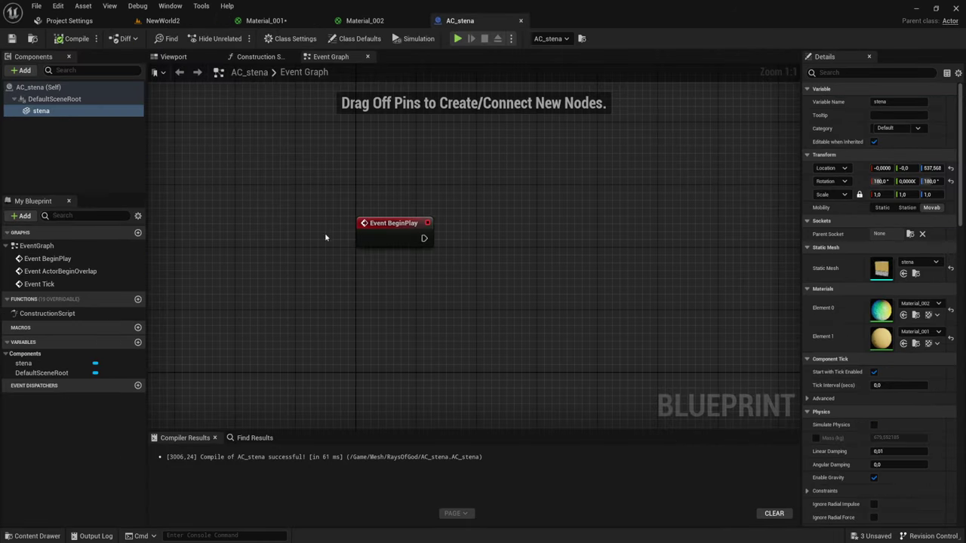
Step: Preview the wall mesh in AC_stena's viewport, then return to the Event Graph
click(173, 57)
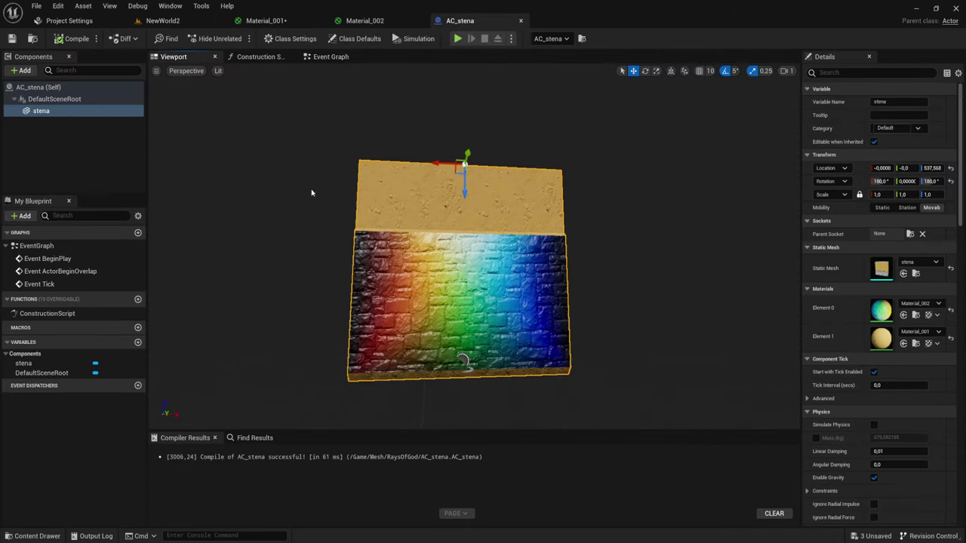
drag(460, 211, 439, 411)
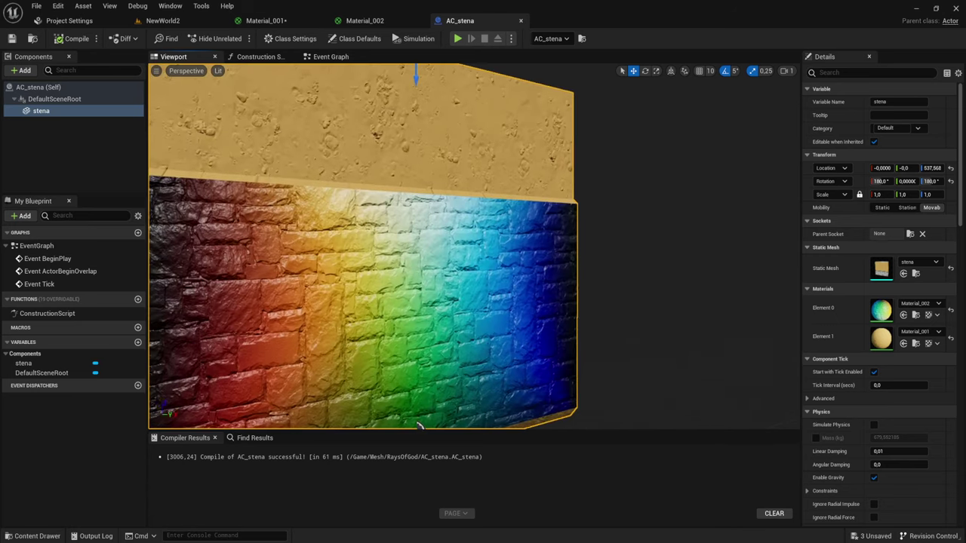
drag(335, 189, 310, 185)
click(330, 57)
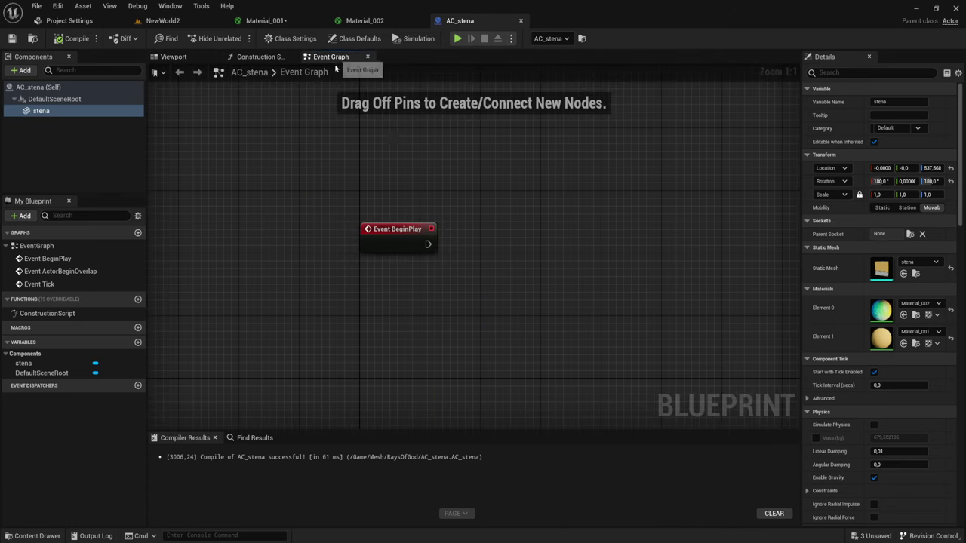
mouse_move(440, 199)
right_down()
mouse_move(314, 157)
mouse_move(322, 220)
right_up()
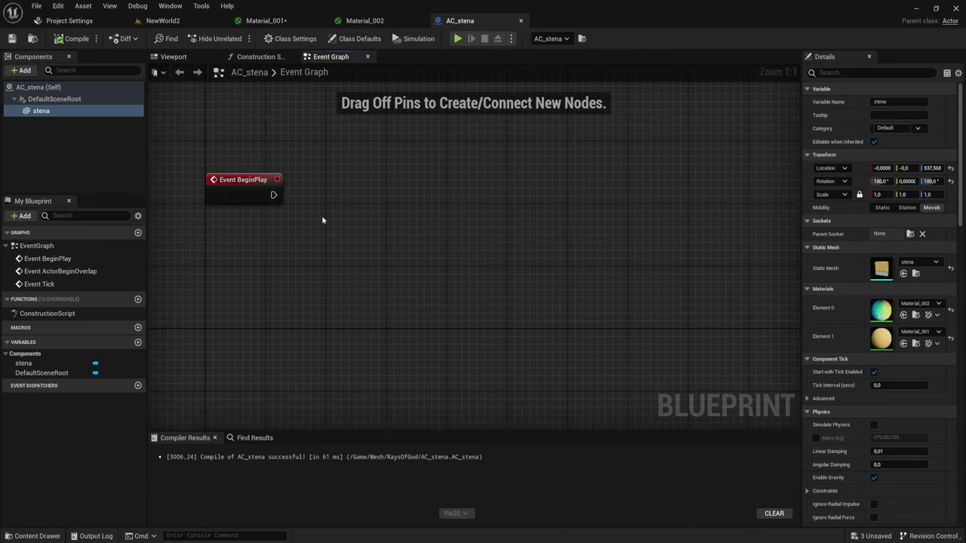
Step: Drag from Event BeginPlay and search 'parame' to list stena's material-parameter setters
drag(273, 195, 336, 191)
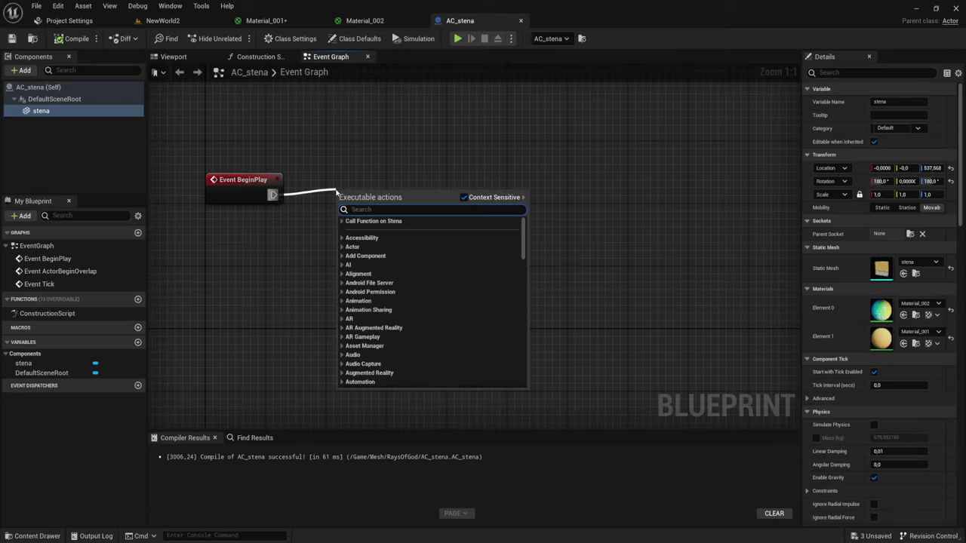
click(340, 166)
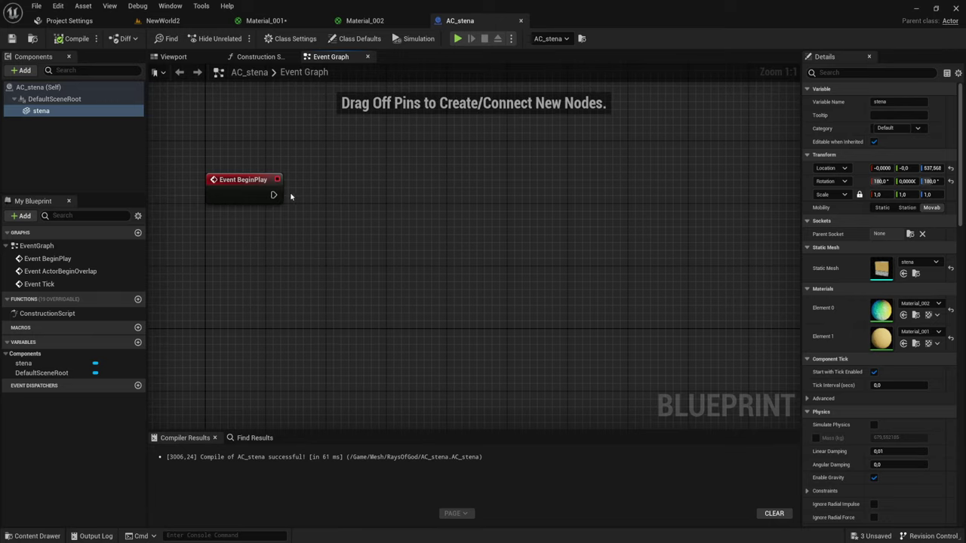
drag(274, 196, 315, 183)
text(p)
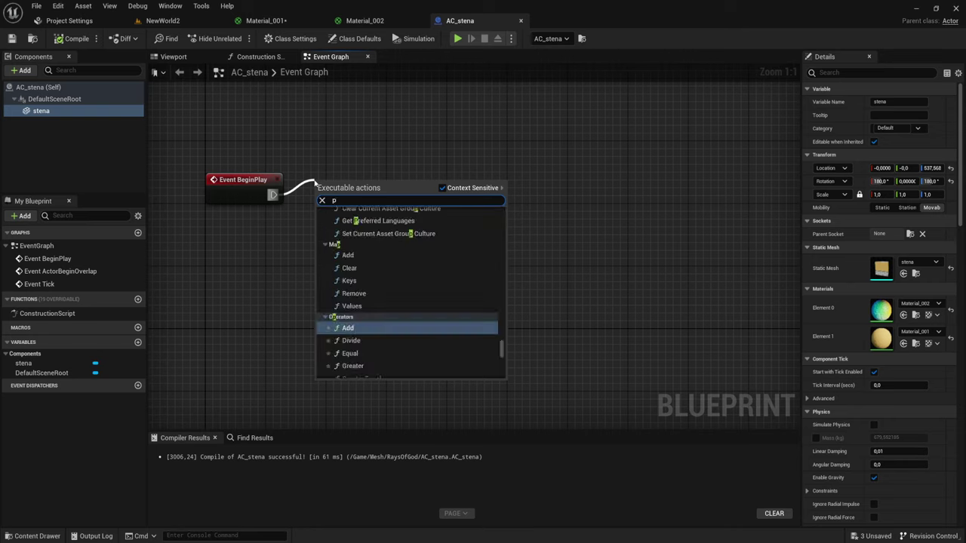
text(arame)
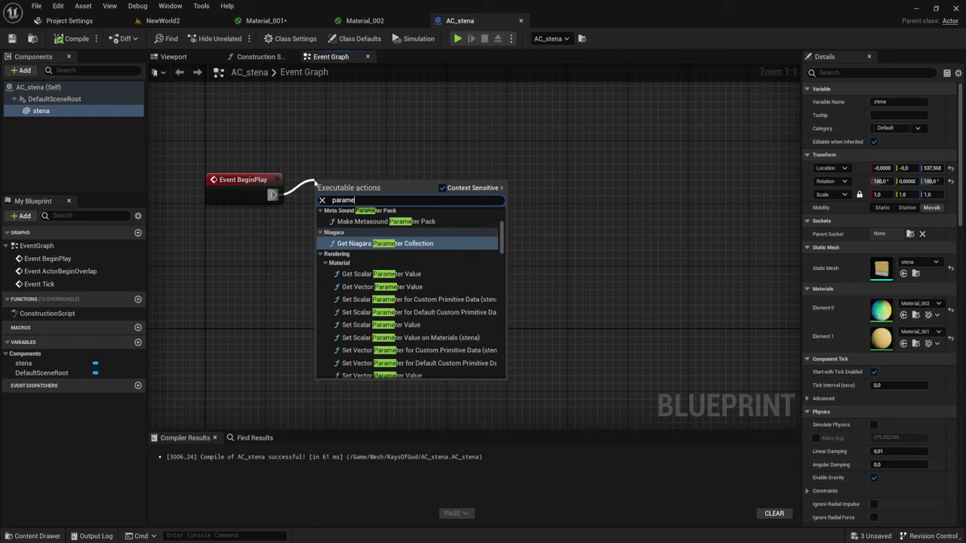
scroll(407, 249, up, 5)
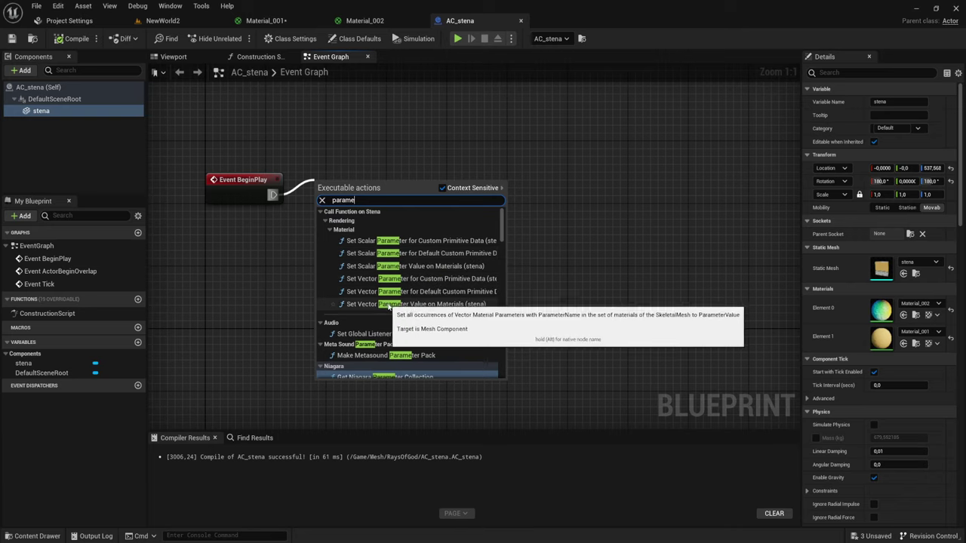
scroll(427, 317, down, 1)
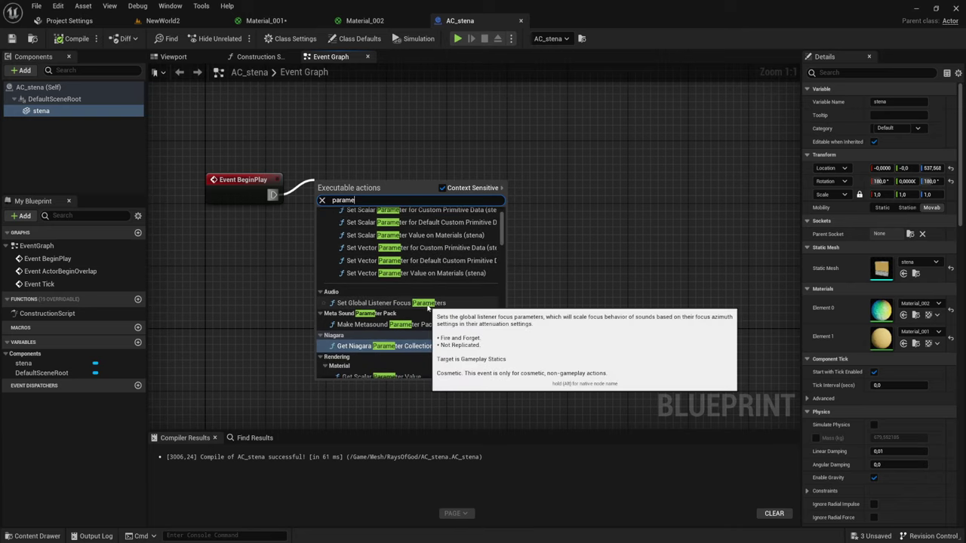
scroll(436, 317, up, 1)
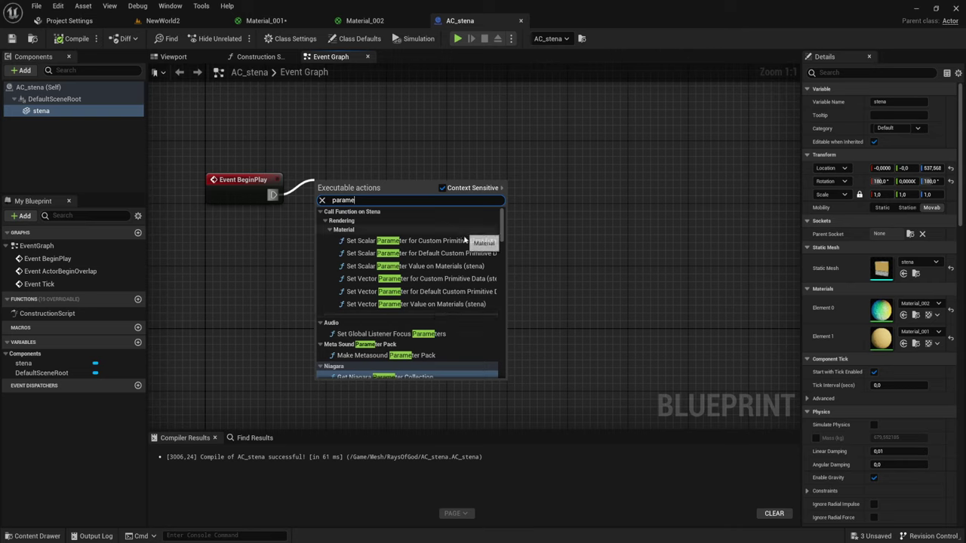
scroll(418, 309, down, 2)
scroll(419, 305, up, 2)
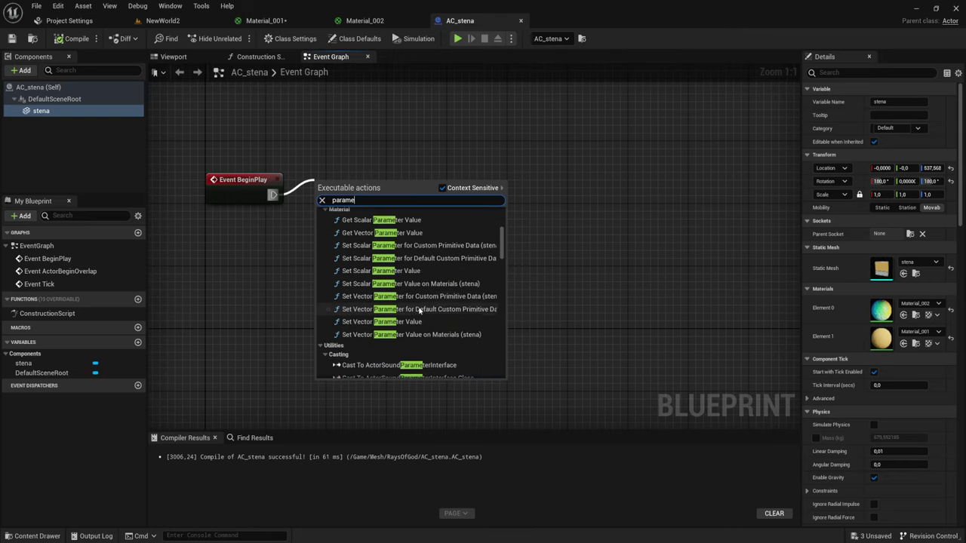
scroll(421, 302, down, 2)
scroll(423, 296, up, 2)
scroll(411, 293, up, 2)
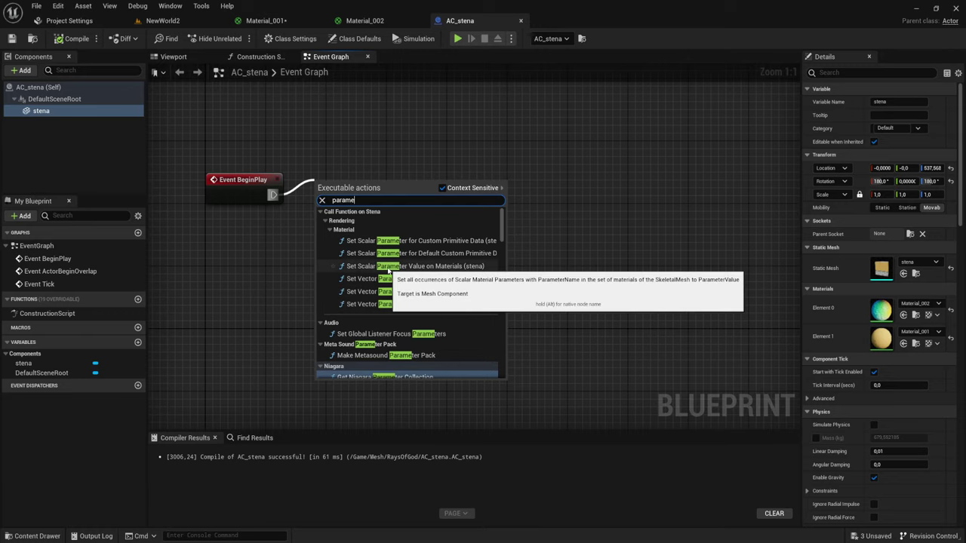
Step: Add Set Scalar Parameter Value on Materials (stena) after Event BeginPlay
click(401, 270)
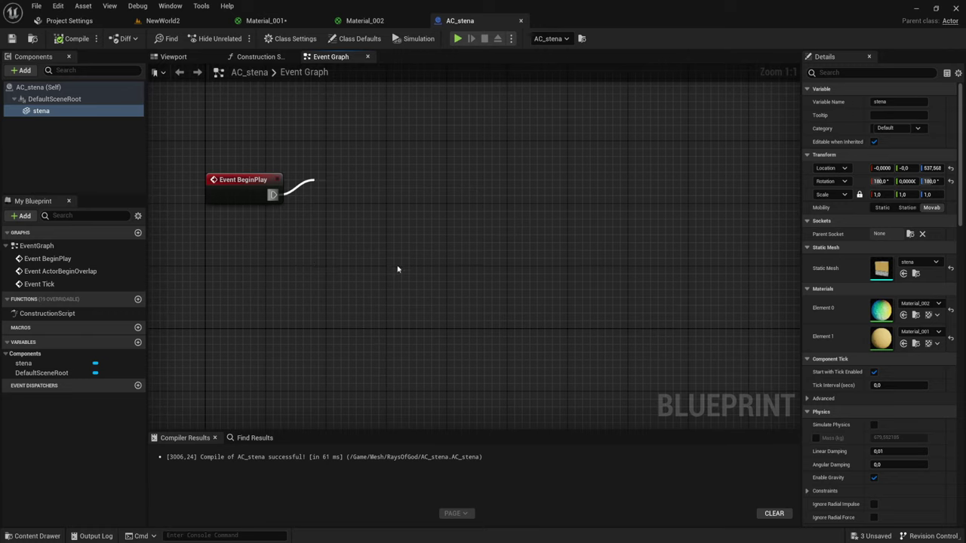
drag(370, 183, 364, 160)
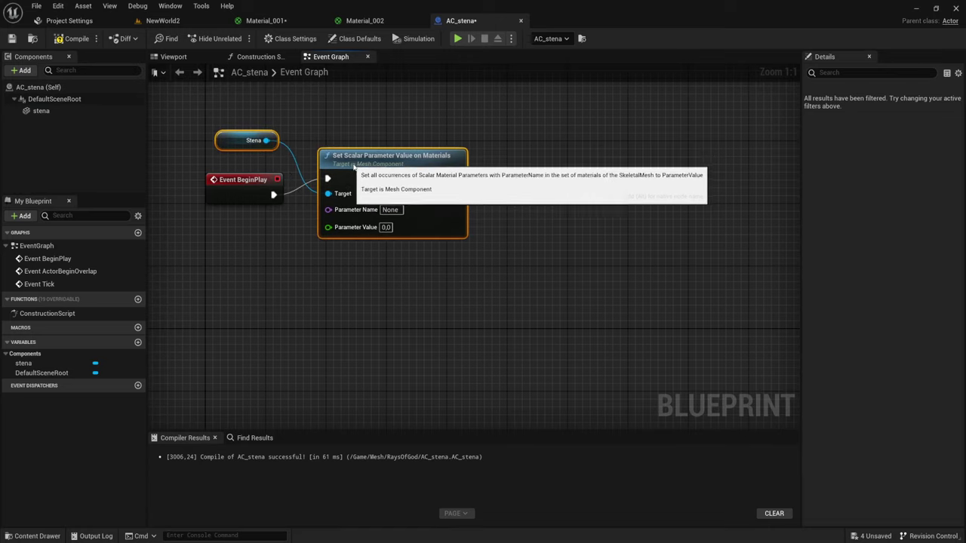
click(341, 298)
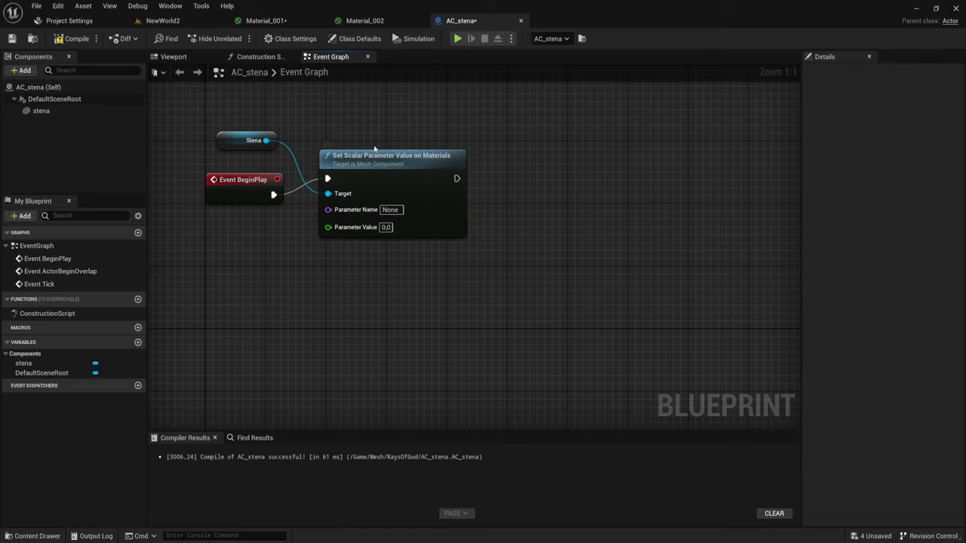
drag(319, 93, 405, 326)
drag(377, 158, 377, 182)
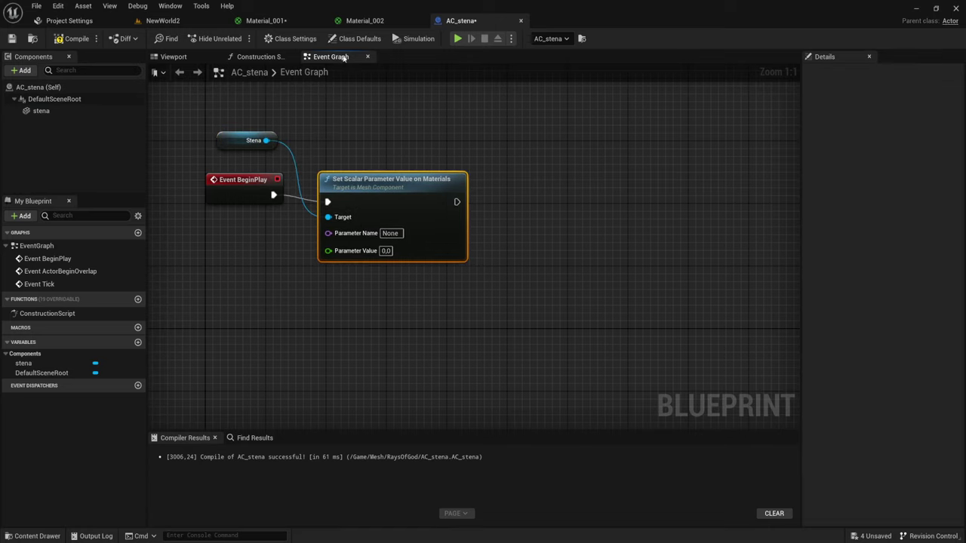
Step: After checking X in Material_001, set the node's Parameter Name to X and value to 4
click(282, 18)
click(410, 184)
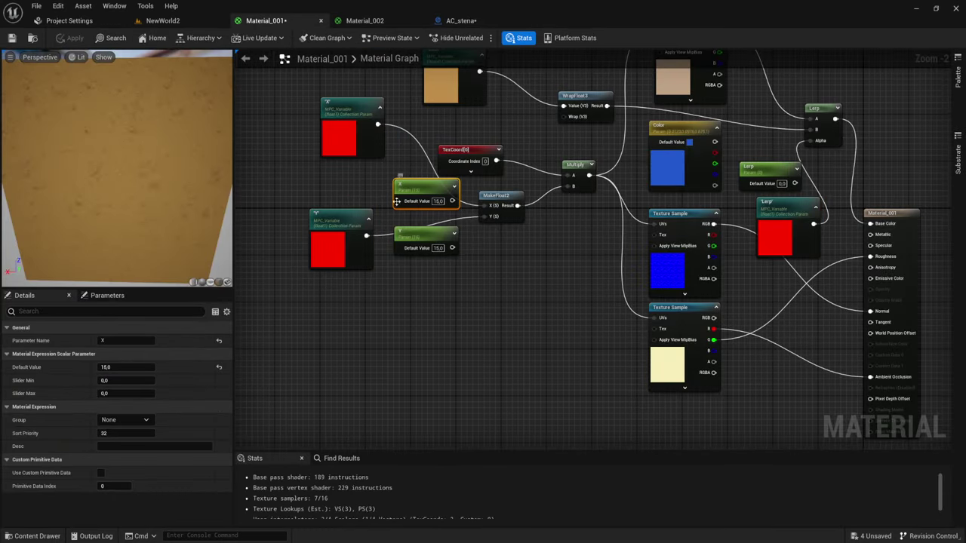
click(458, 21)
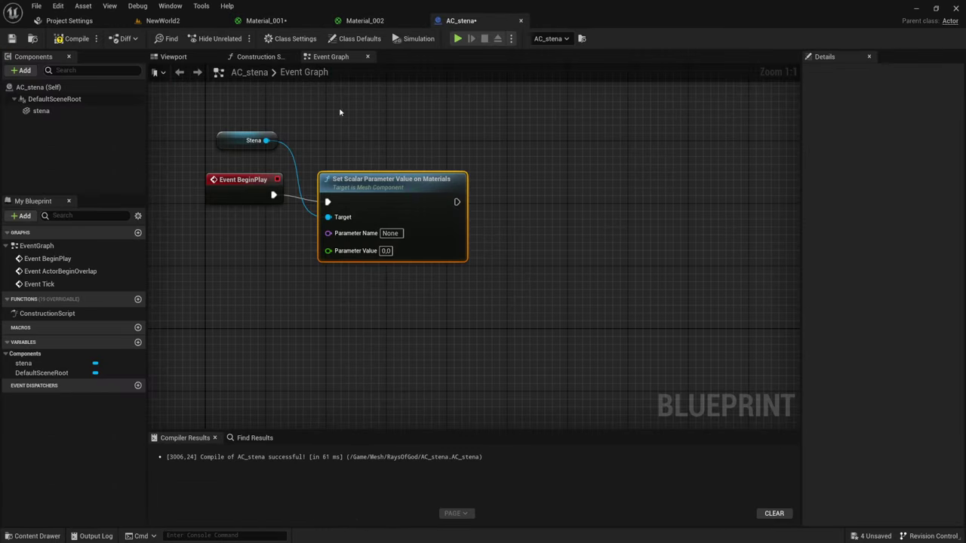
drag(322, 117, 446, 369)
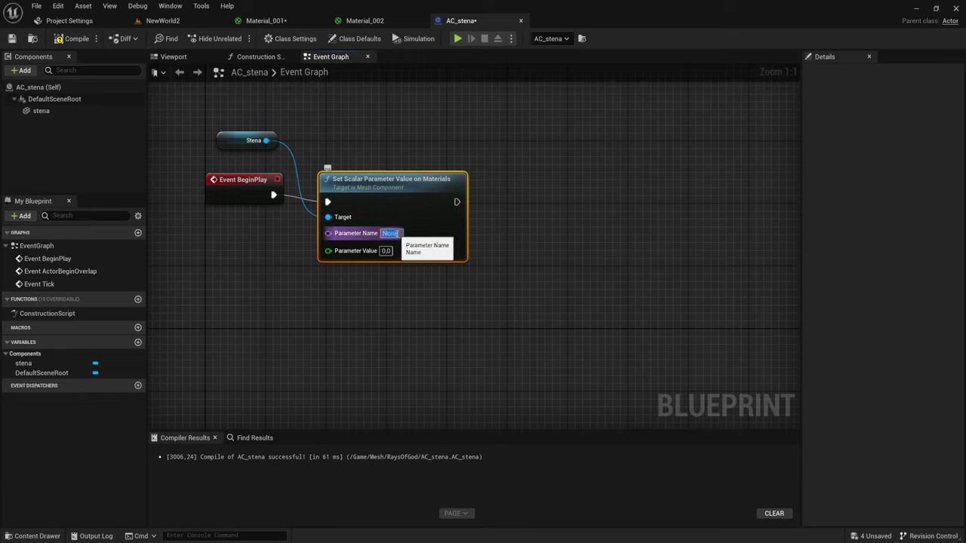
text(X)
key(Return)
click(384, 292)
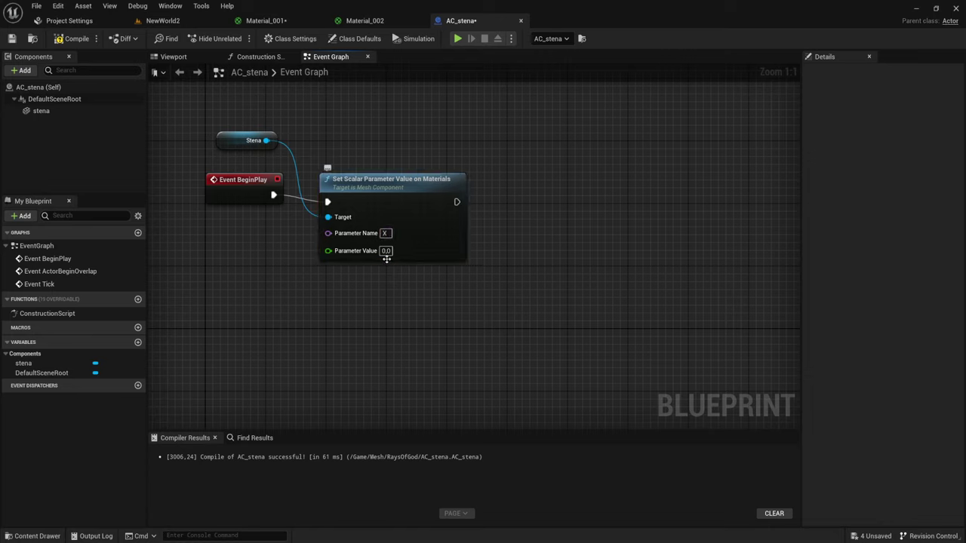
click(386, 251)
text(4)
key(Return)
click(386, 251)
Step: Delete the Stena reference and the Set Scalar Parameter Value on Materials nodes
click(249, 141)
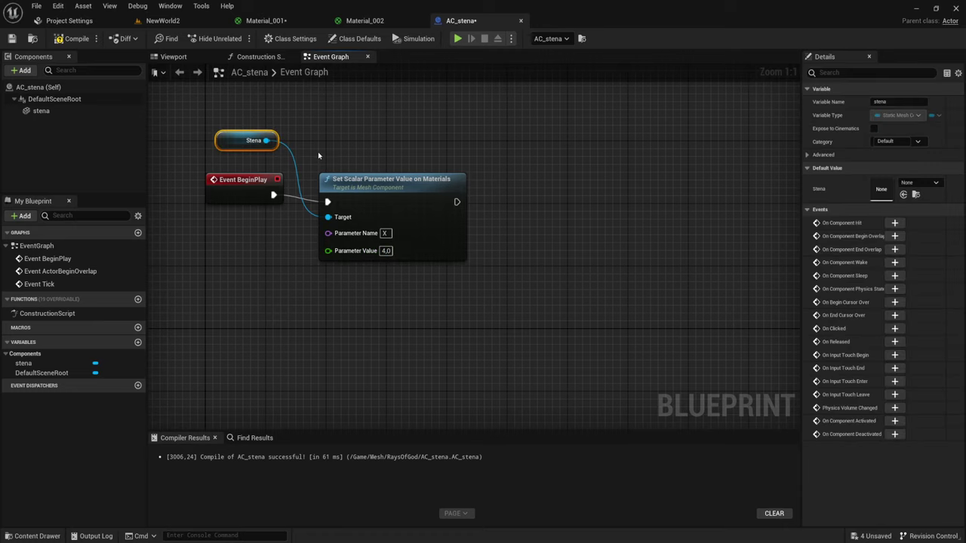
drag(223, 105, 285, 153)
key(Delete)
drag(350, 131, 402, 297)
key(Delete)
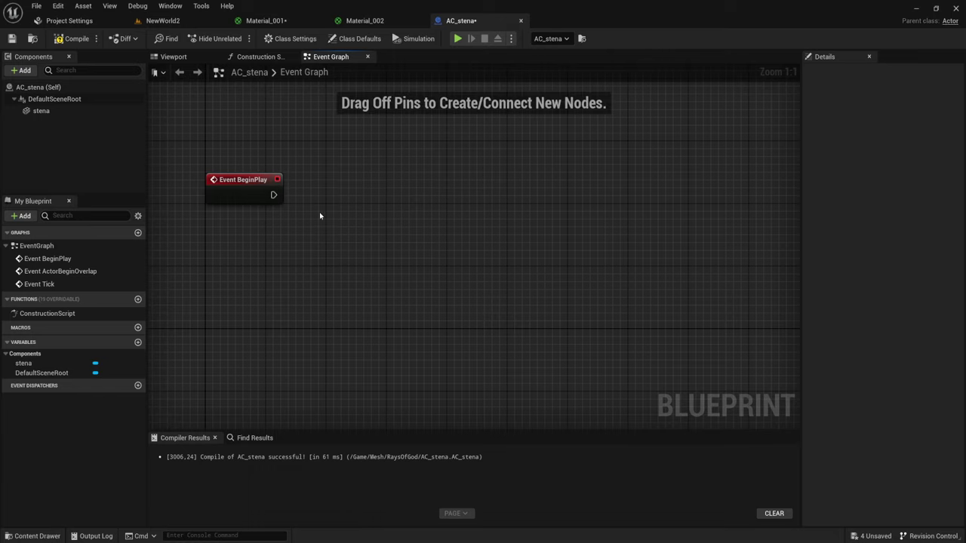
Step: Drag from Event BeginPlay and search 'collect', then 'paramet', to find Set Scalar Parameter Value
drag(273, 194, 335, 187)
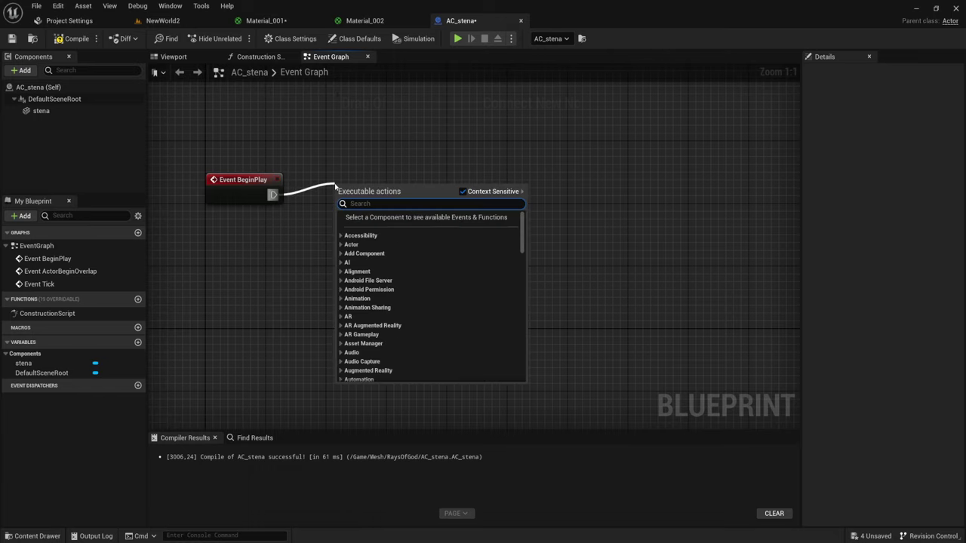
text(colle)
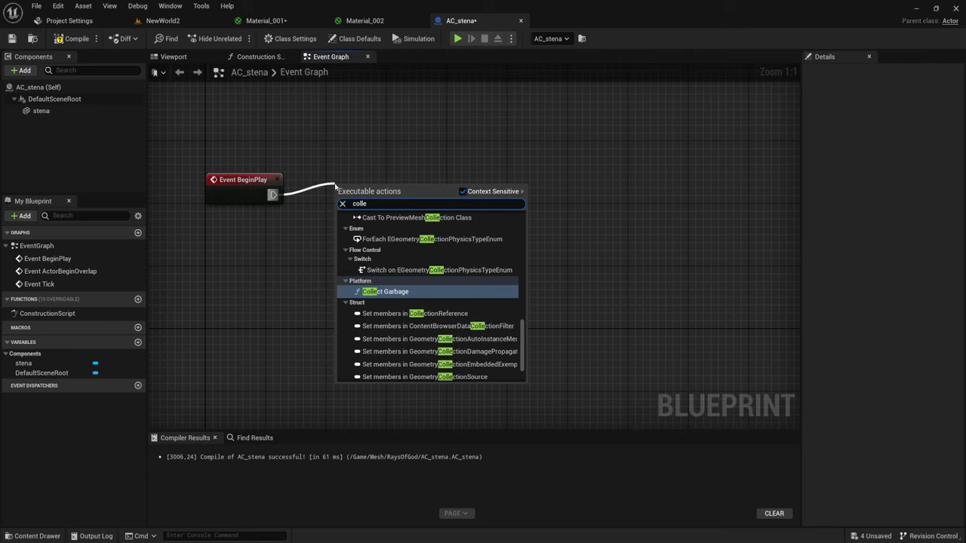
text(ct)
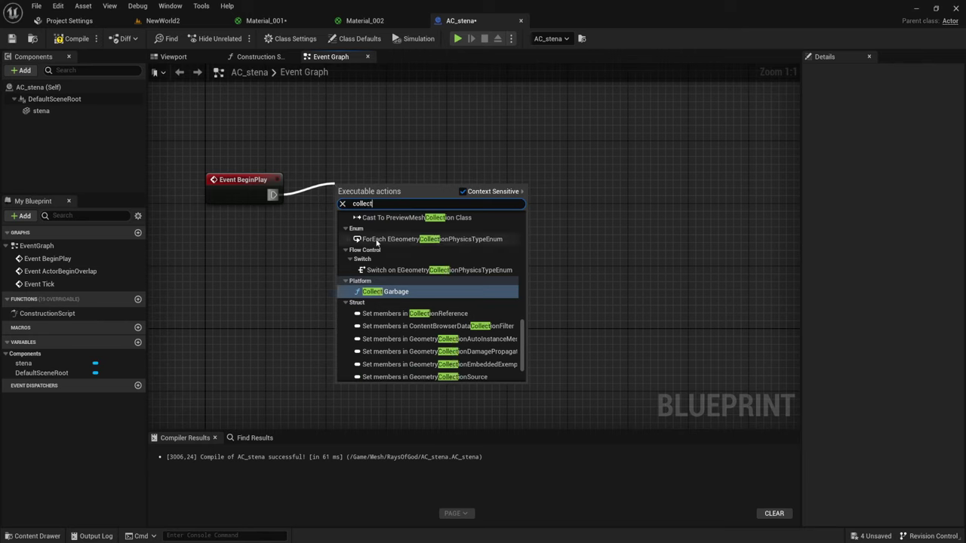
scroll(507, 314, up, 10)
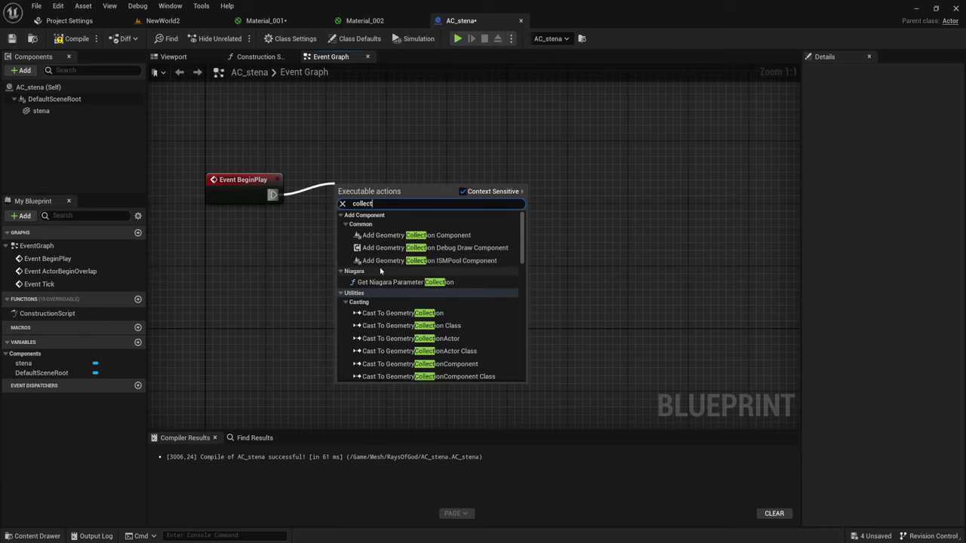
drag(521, 232, 514, 341)
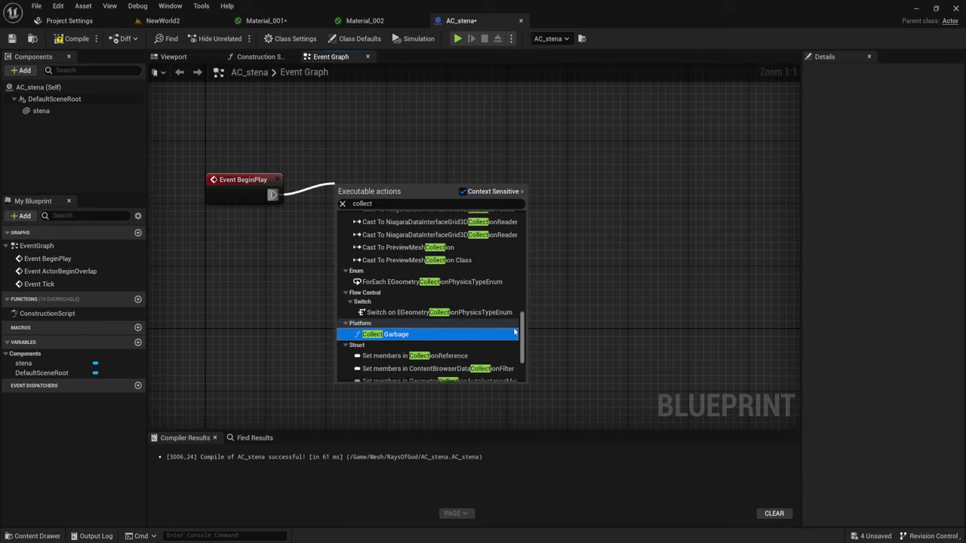
mouse_move(520, 332)
mouse_down()
mouse_move(516, 276)
mouse_move(512, 333)
mouse_move(518, 201)
mouse_up()
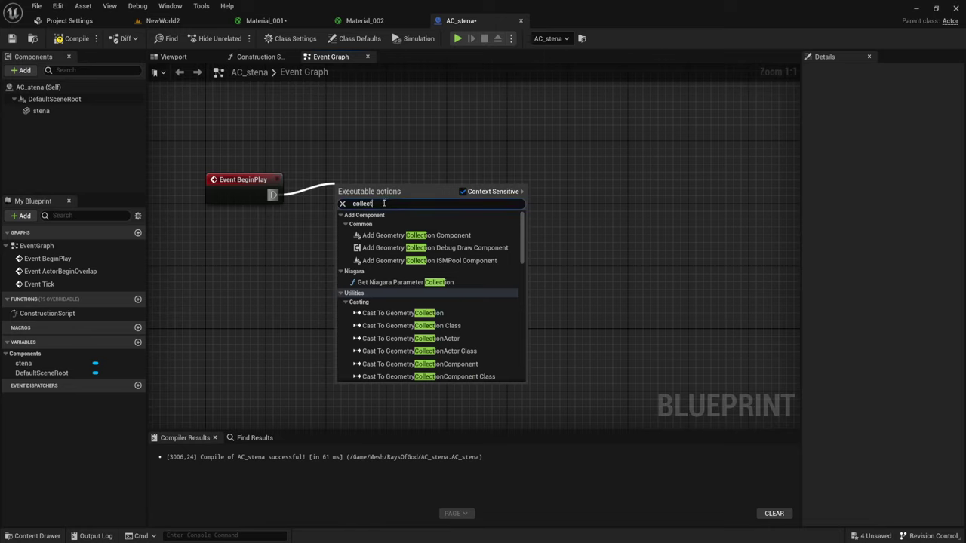
text(para)
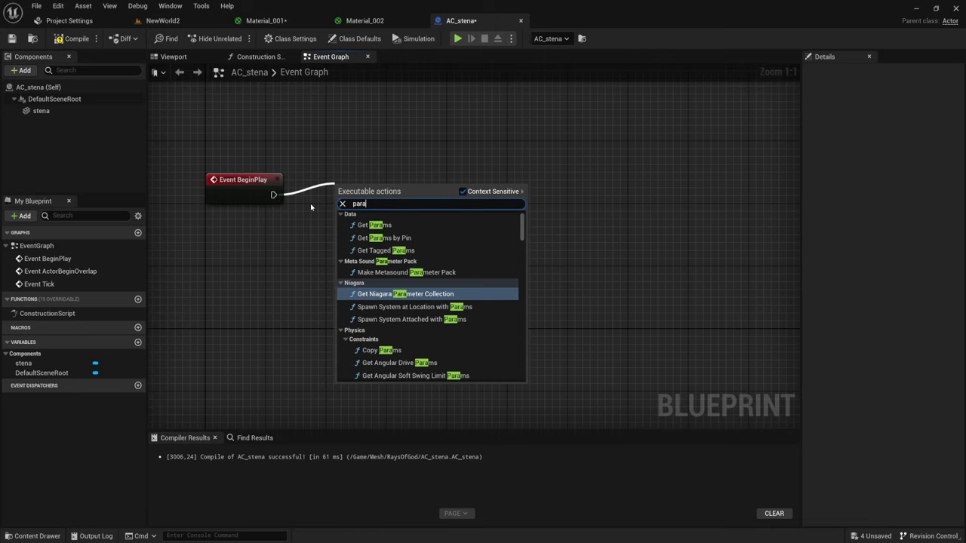
text(meter)
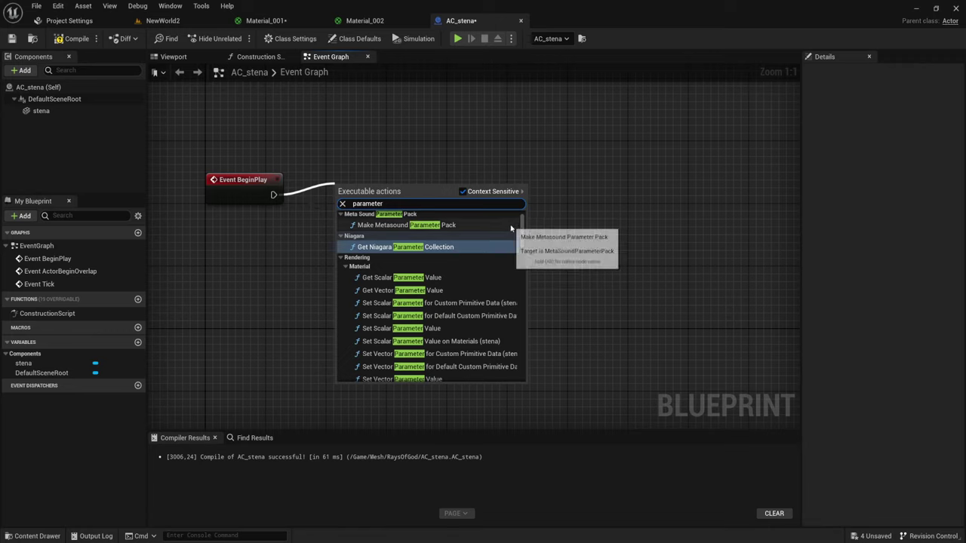
scroll(523, 211, up, 1)
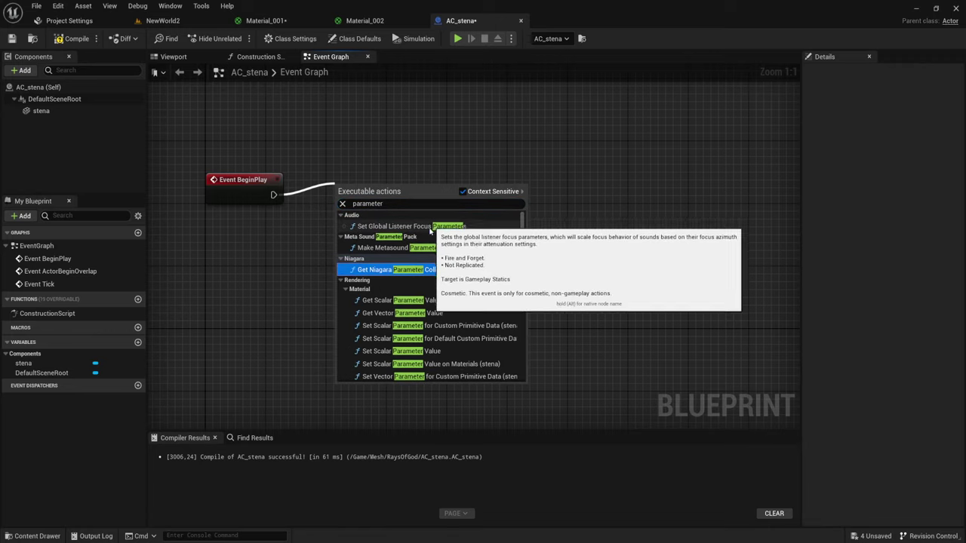
scroll(427, 268, down, 2)
scroll(427, 268, down, 2)
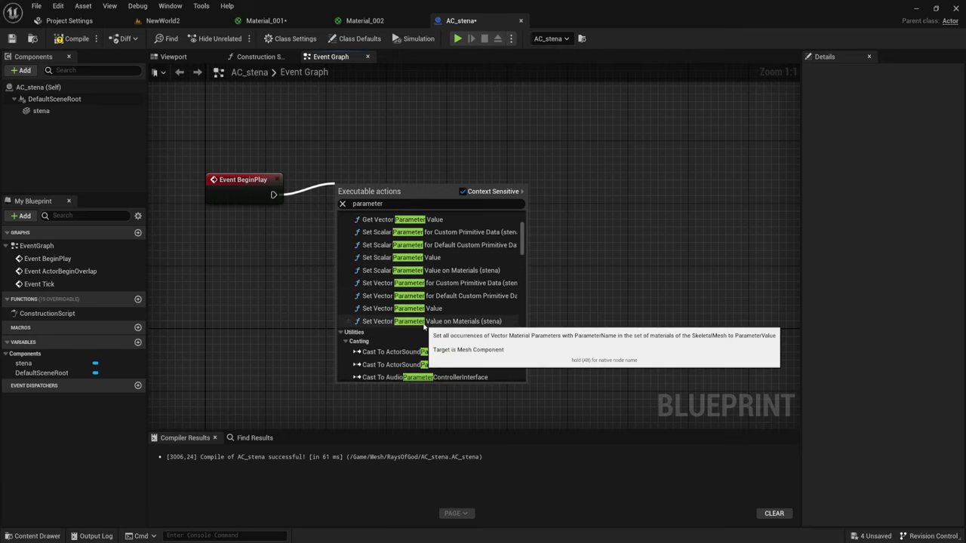
scroll(451, 333, down, 2)
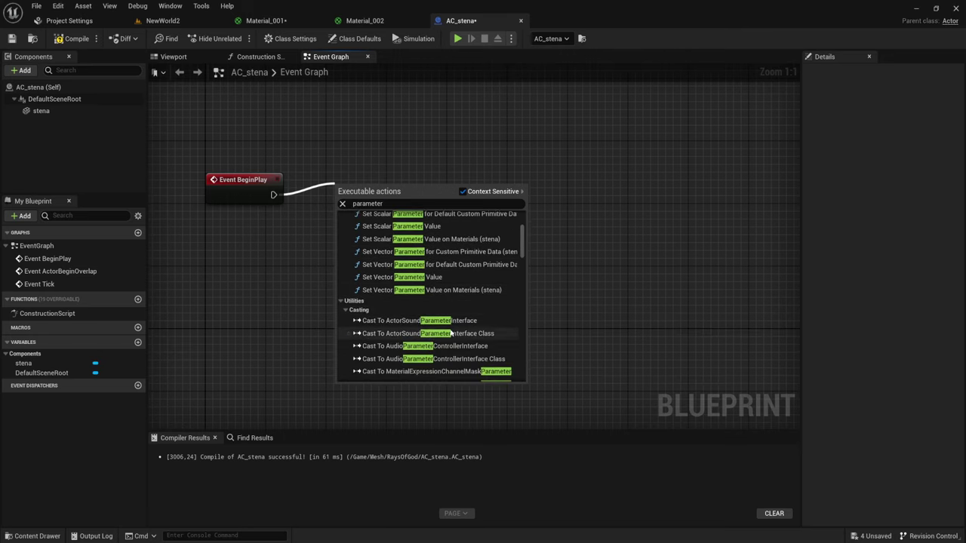
scroll(452, 333, up, 1)
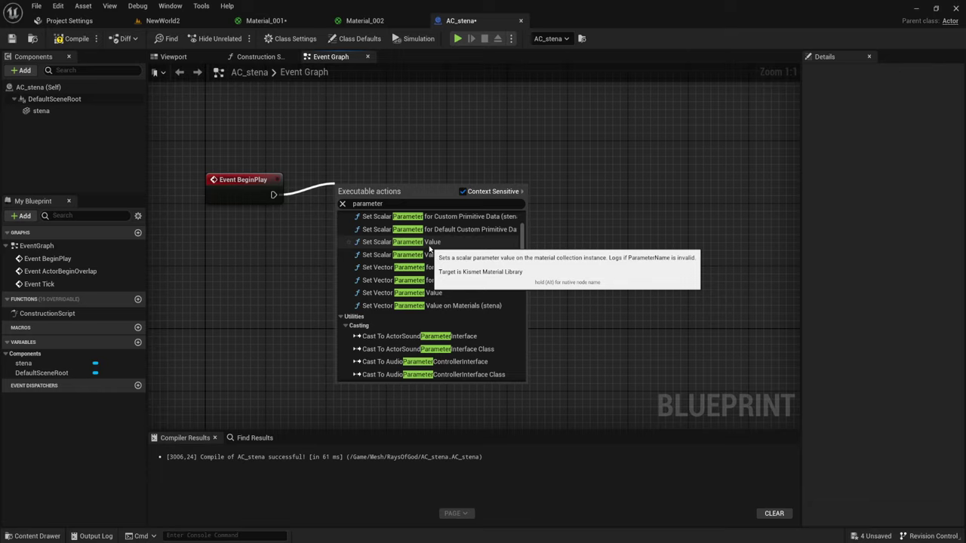
Step: Add Set Scalar Parameter Value after BeginPlay, set Collection to MPC_Variable, and list its Lerp, X, Y names
click(432, 242)
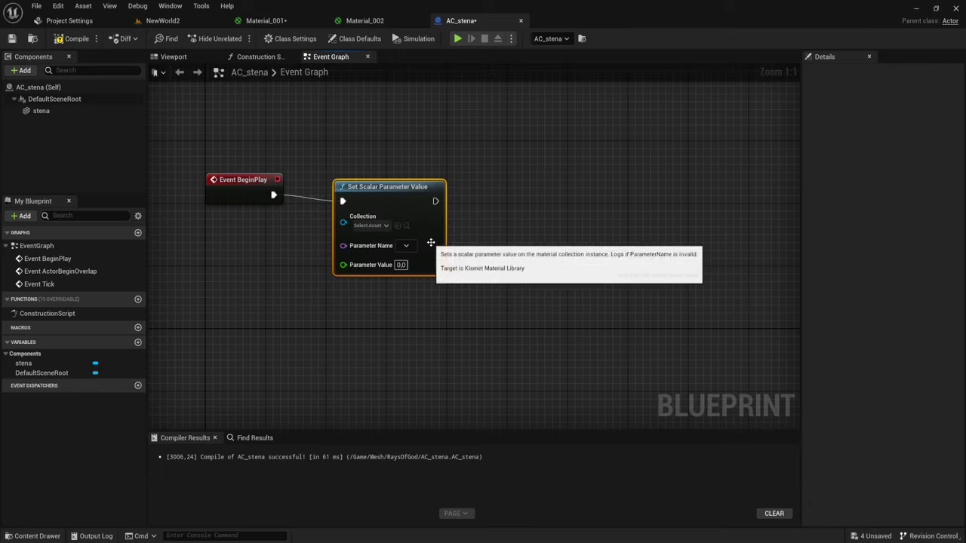
drag(392, 197, 384, 190)
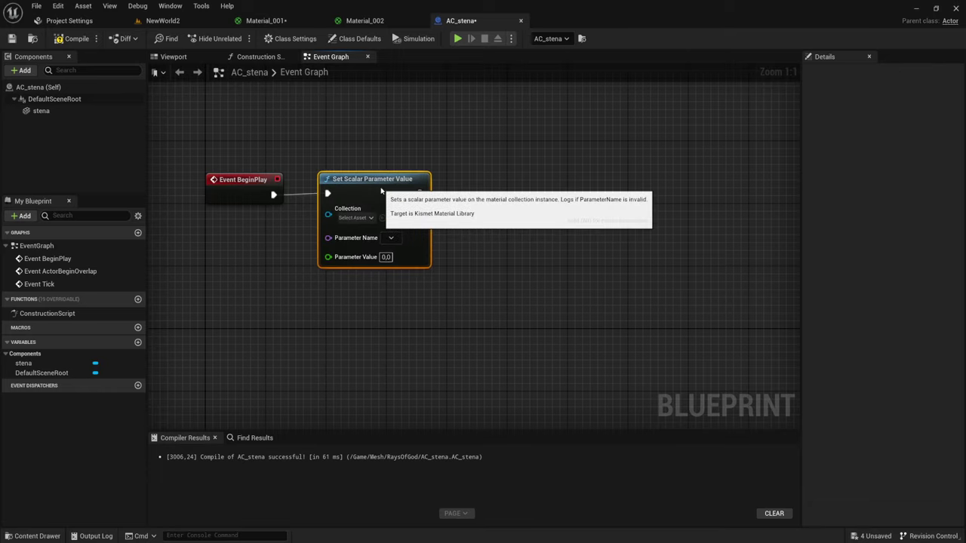
click(373, 217)
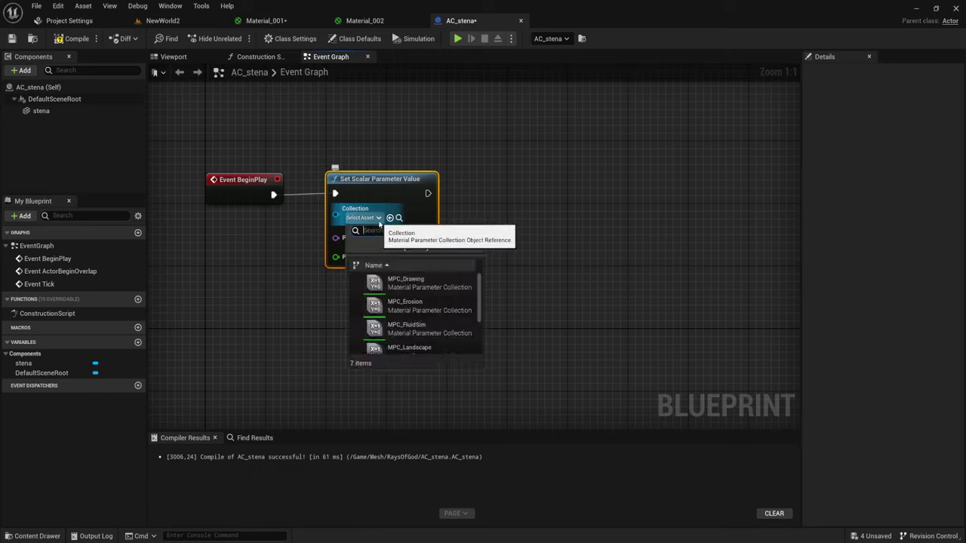
scroll(401, 317, down, 3)
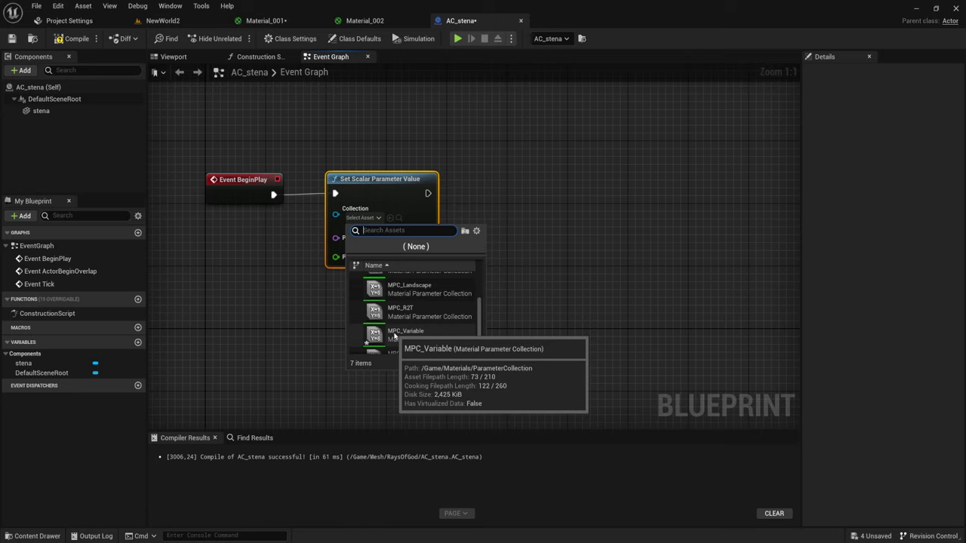
click(394, 334)
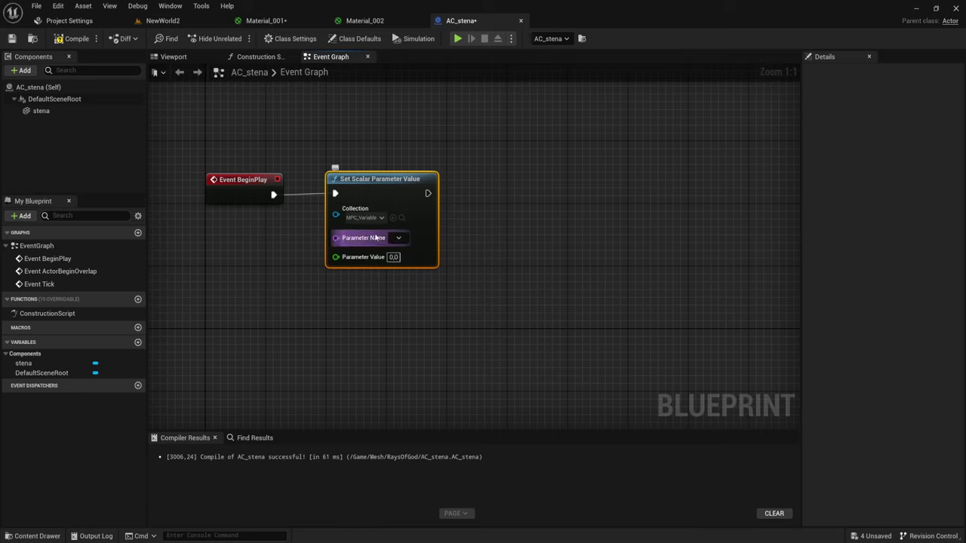
click(398, 238)
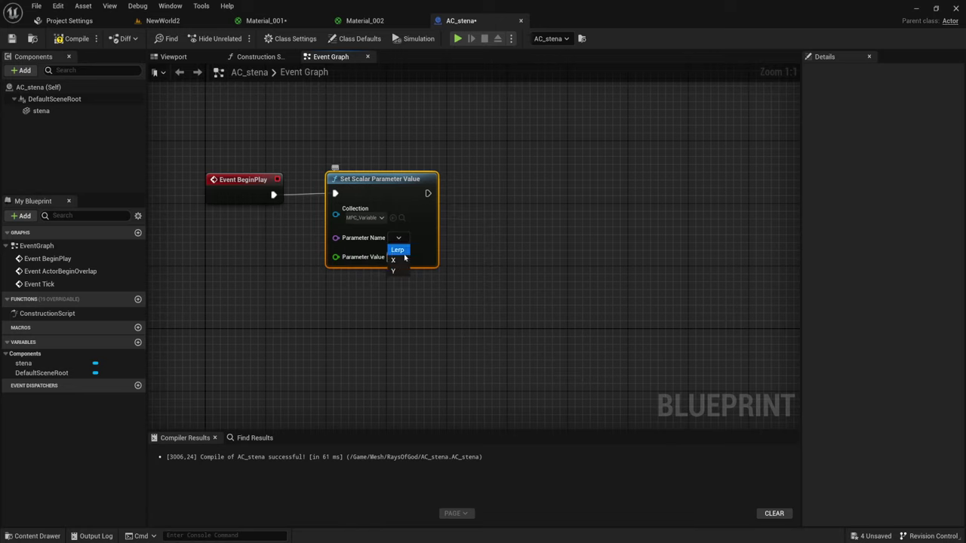
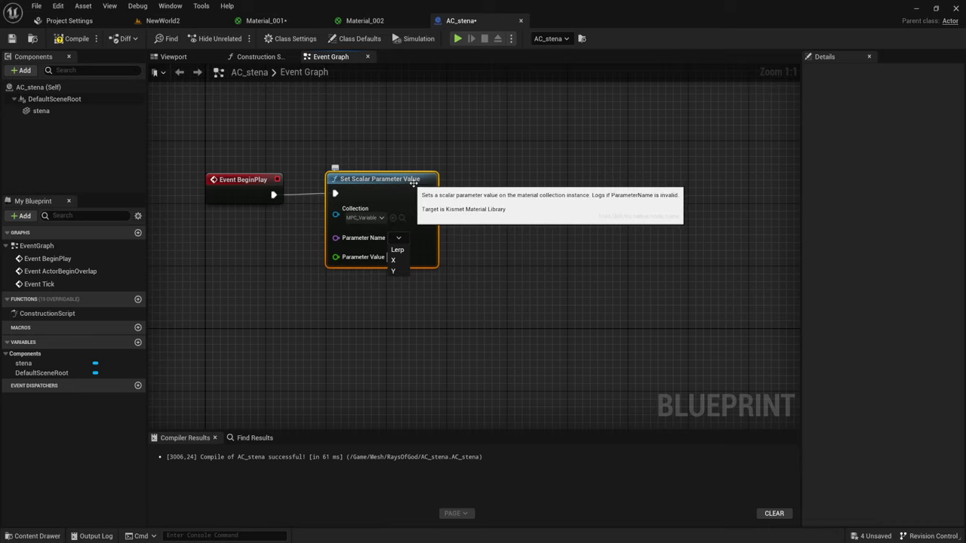
Step: Set the Set Scalar Parameter Value node to the Lerp parameter with value 0,5
click(396, 250)
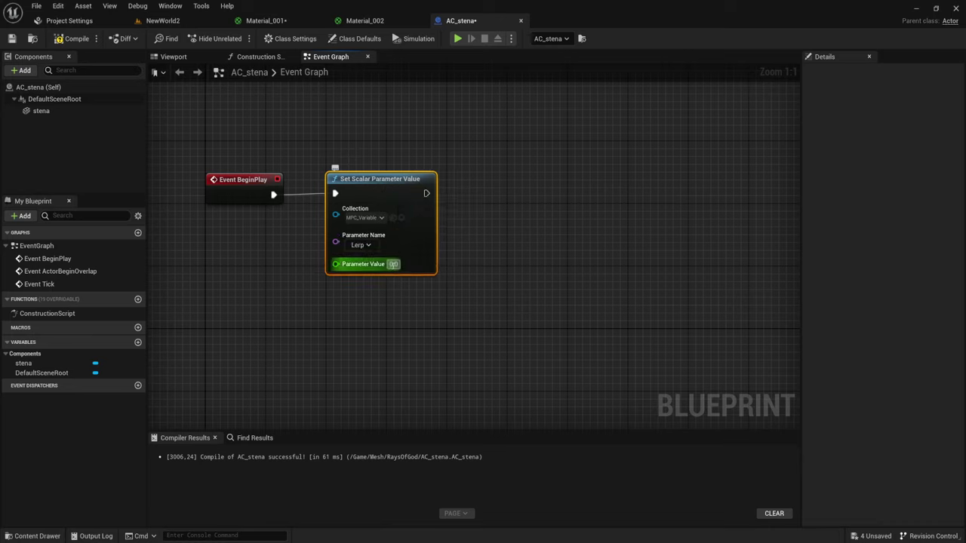
click(393, 264)
text(0.5)
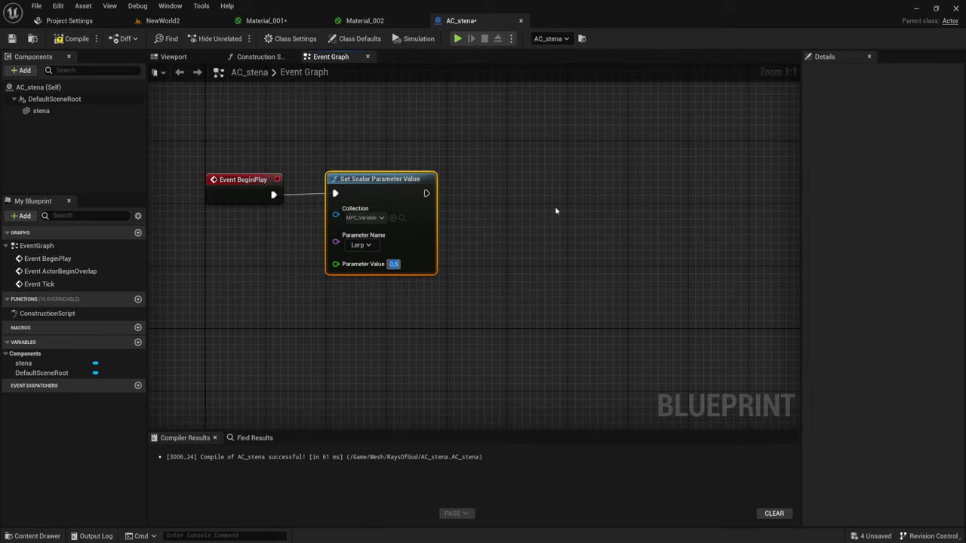
right_drag(556, 211, 498, 210)
Step: From the exec pin, search 'parameter' to find Set Vector Parameter Value
drag(368, 192, 419, 181)
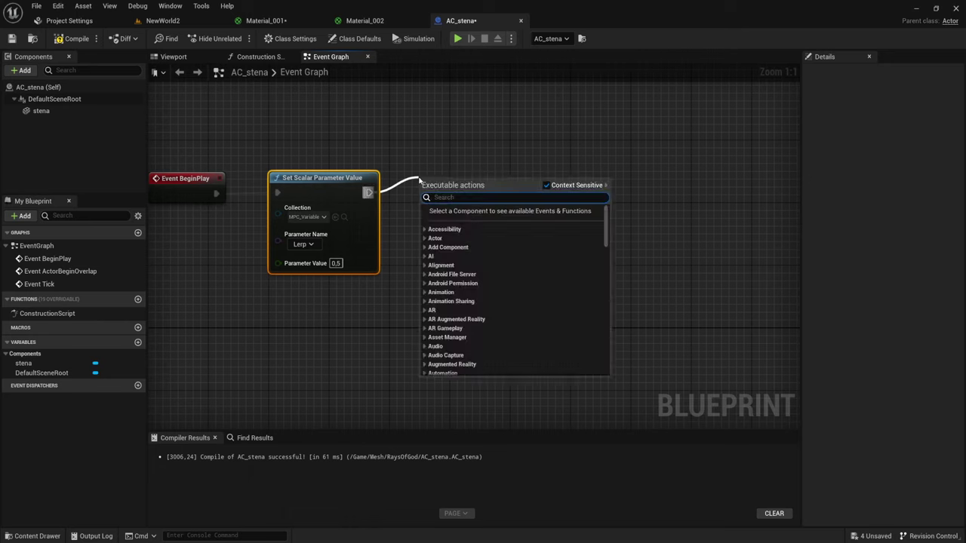
text(para)
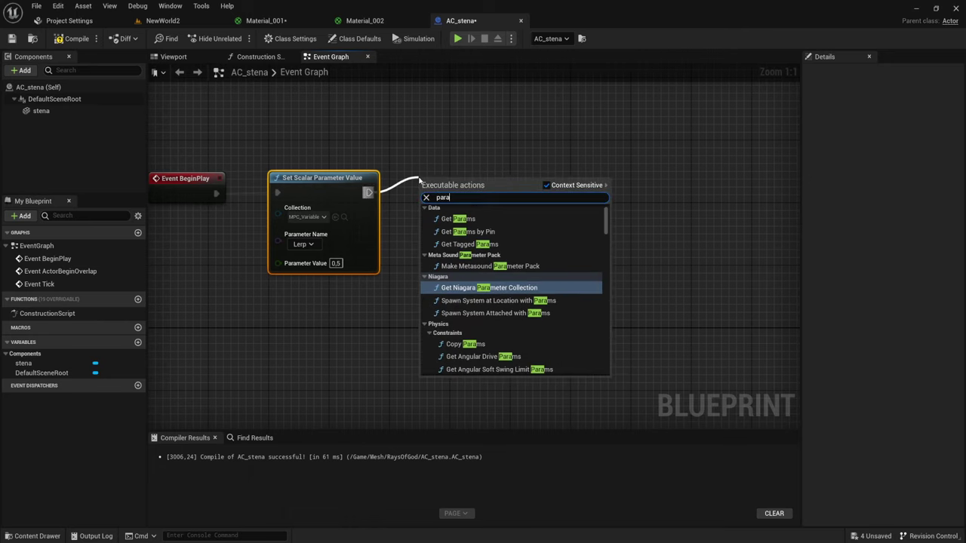
scroll(527, 317, down, 3)
scroll(526, 316, down, 2)
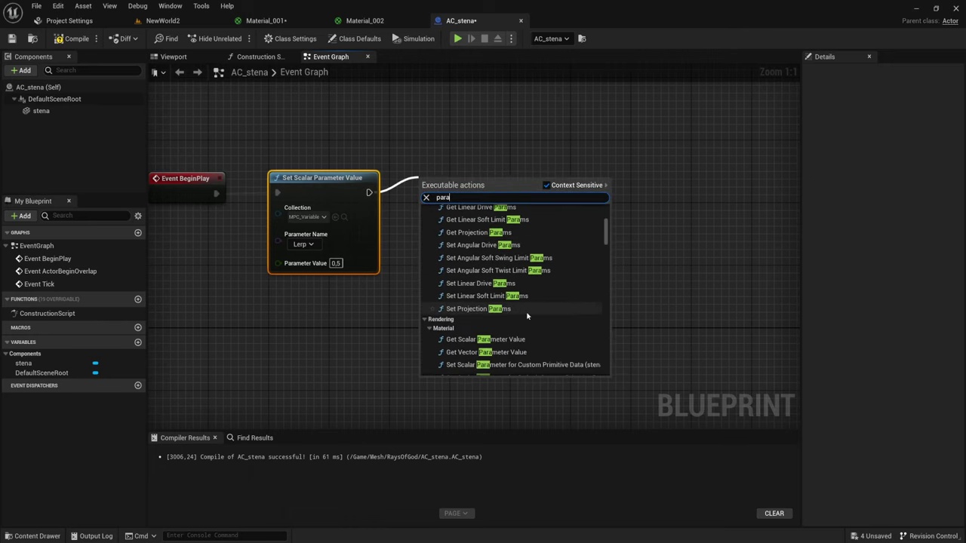
text(metr)
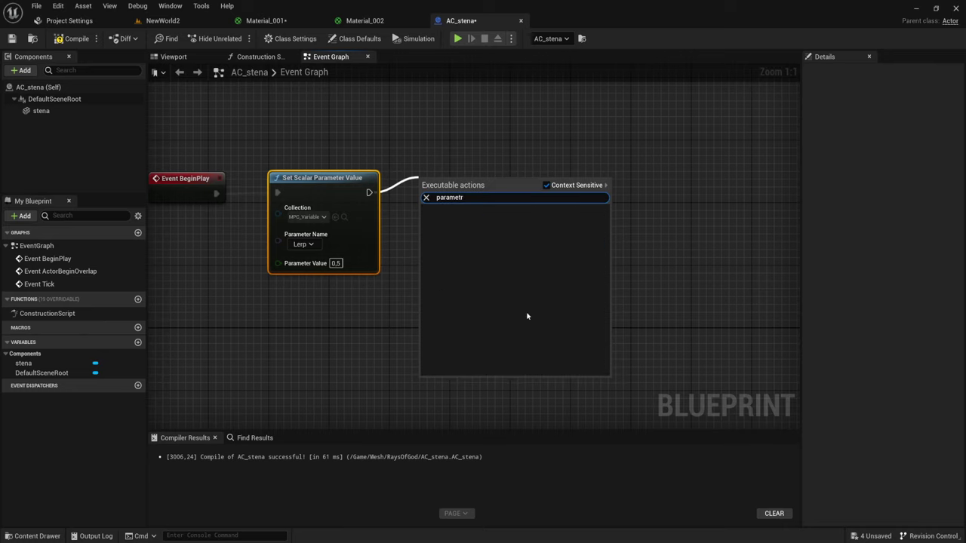
key(BackSpace)
text(er)
scroll(526, 311, down, 2)
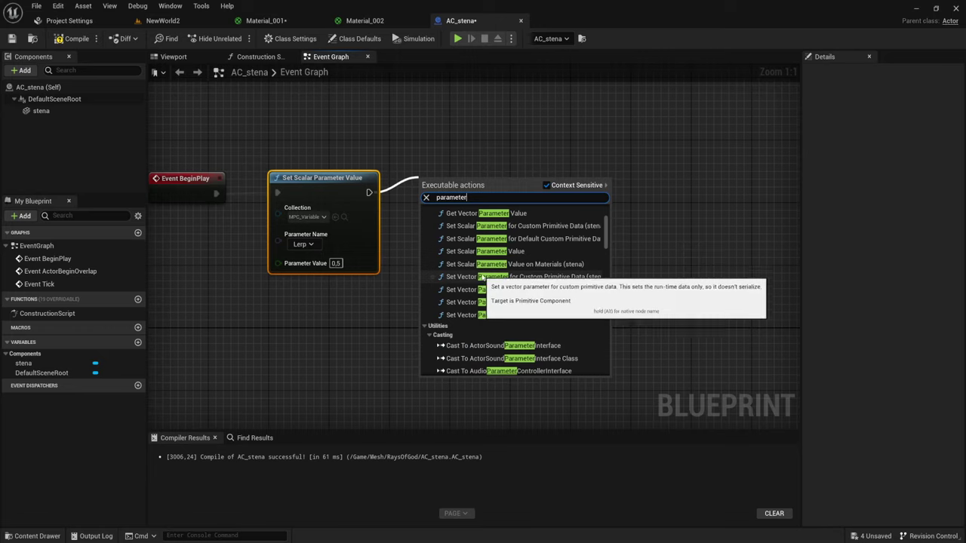
Step: Add a Set Vector Parameter Value node using the MPC_Variable collection
click(464, 302)
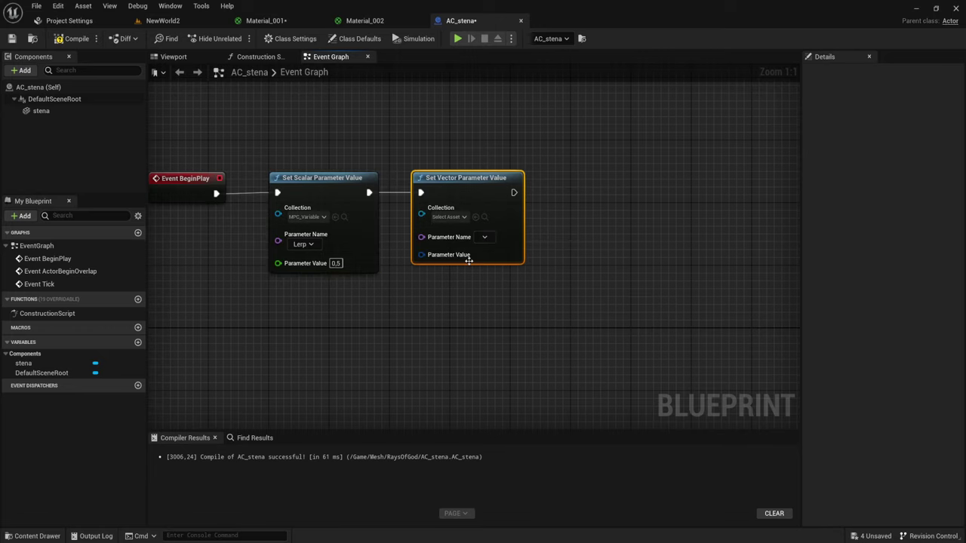
click(454, 218)
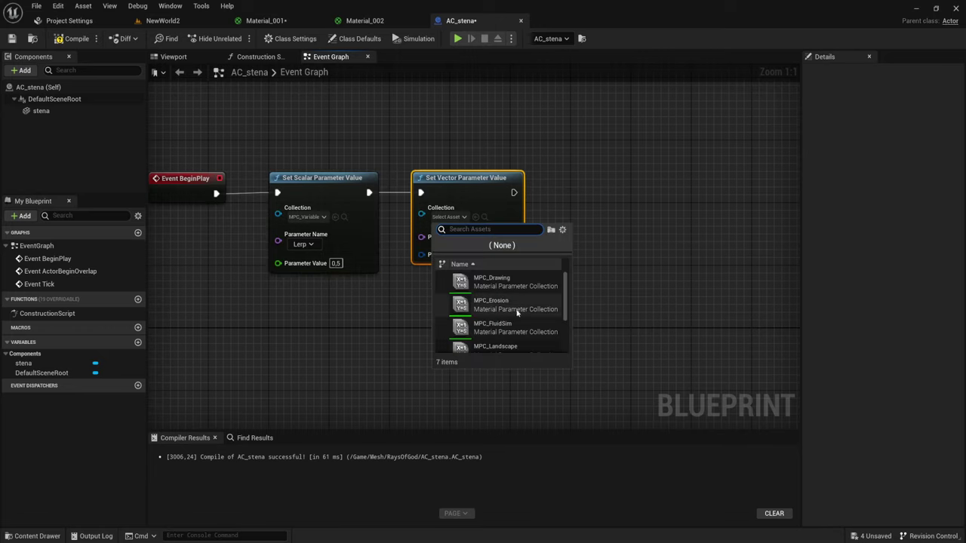
scroll(493, 326, down, 2)
click(494, 326)
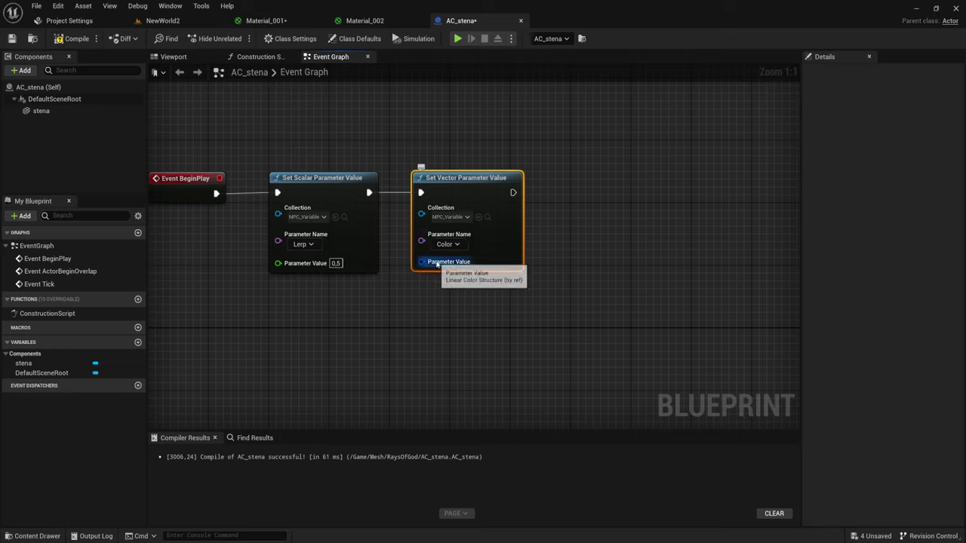
Step: Feed its value from a Make LinearColor node placed beneath the setters, then return to NewWorld2
drag(421, 262, 394, 305)
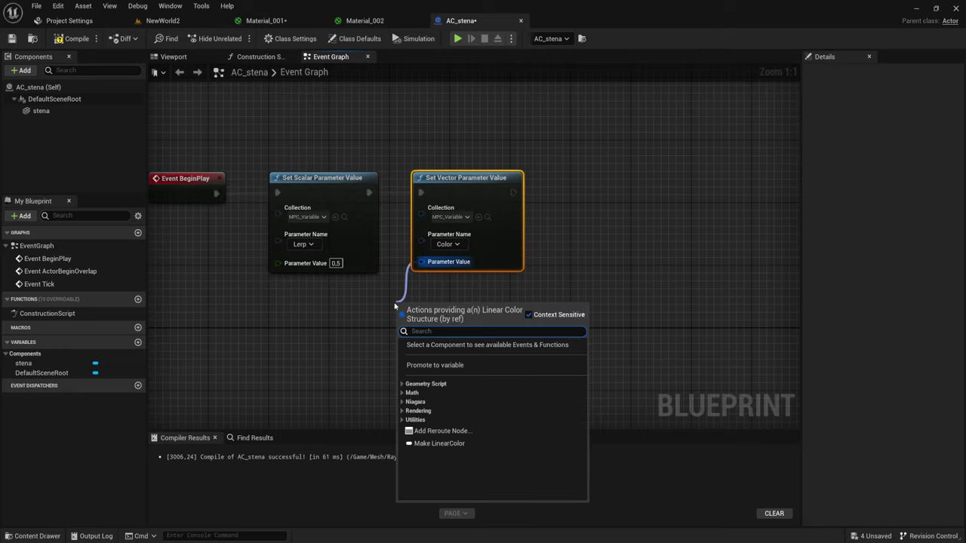
click(429, 443)
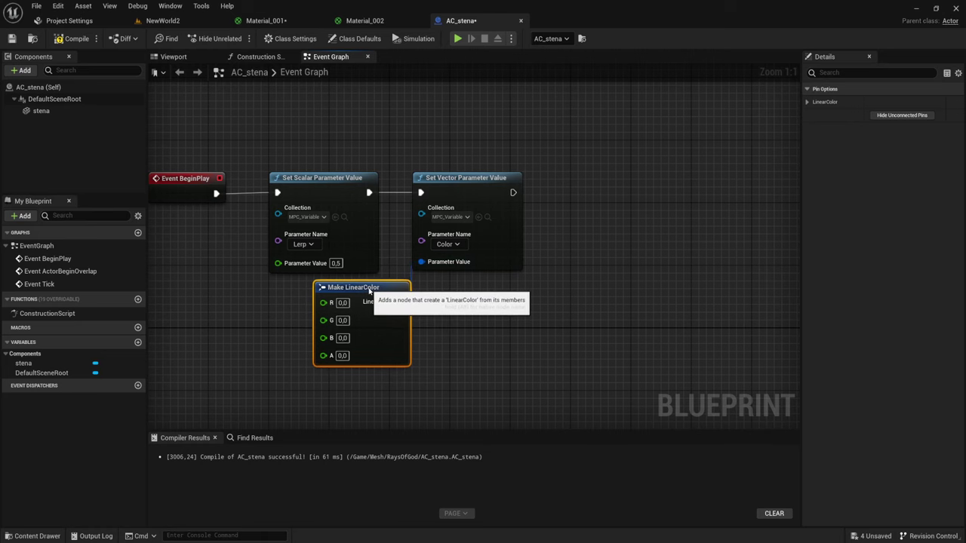
drag(442, 307, 374, 291)
right_drag(413, 323, 505, 310)
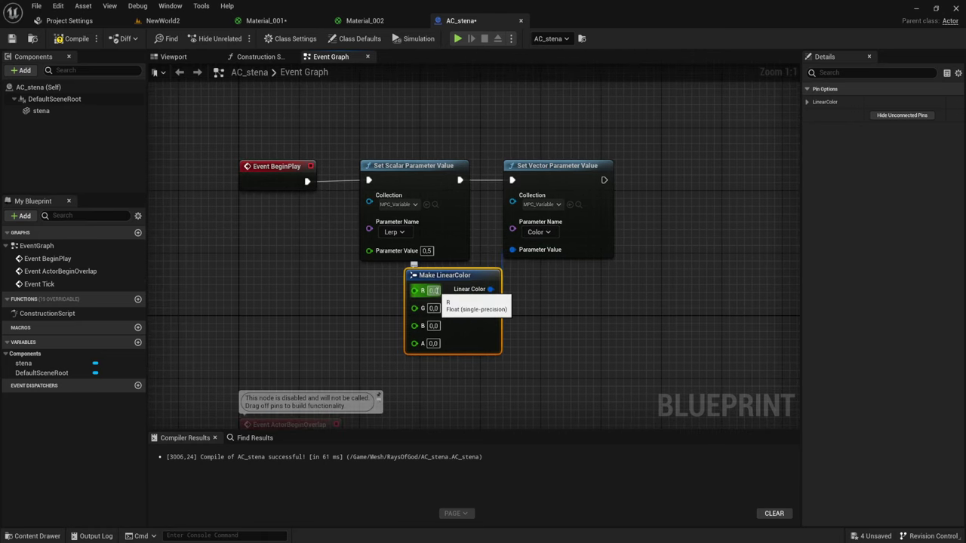
click(433, 291)
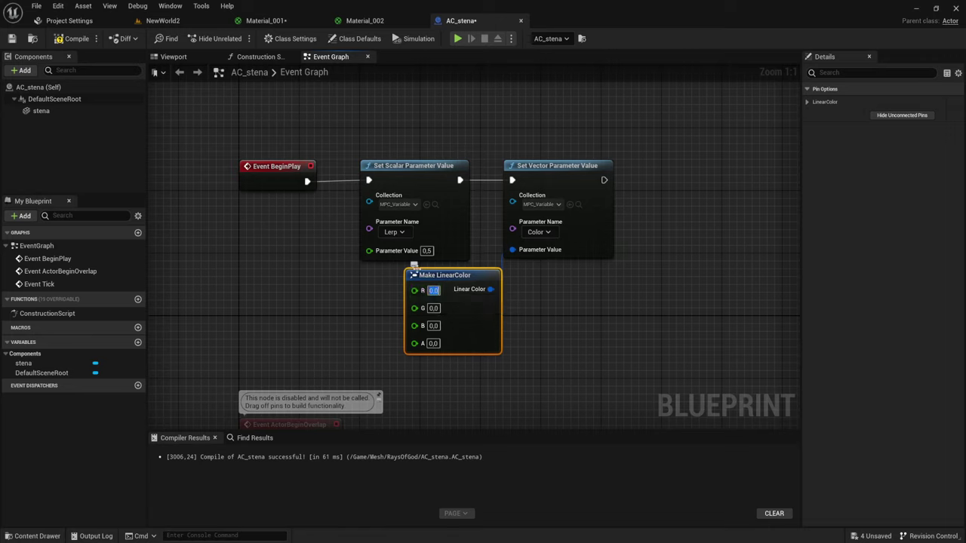
click(176, 21)
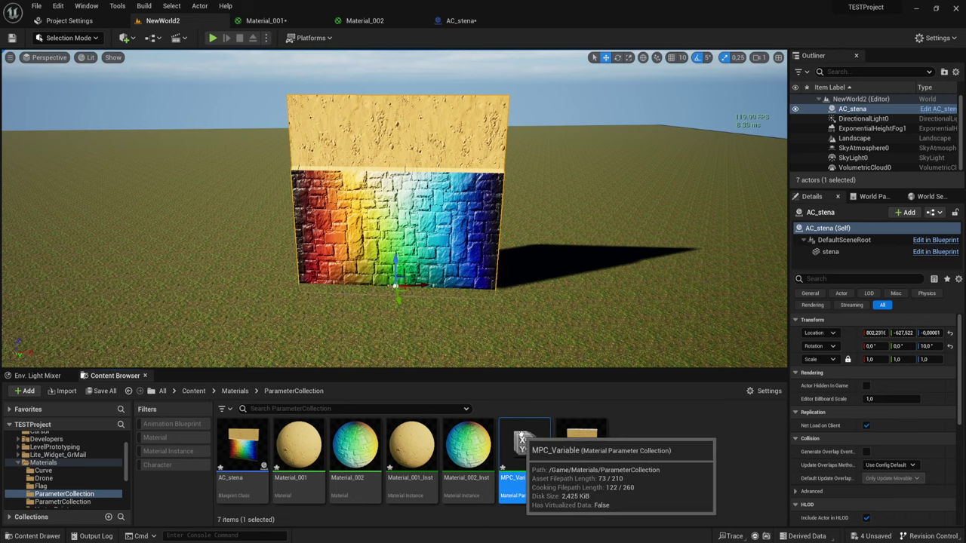
Step: Preview blue and green Color defaults in MPC_Variable, cancel to keep orange, and return to AC_stena
double_click(521, 438)
click(418, 266)
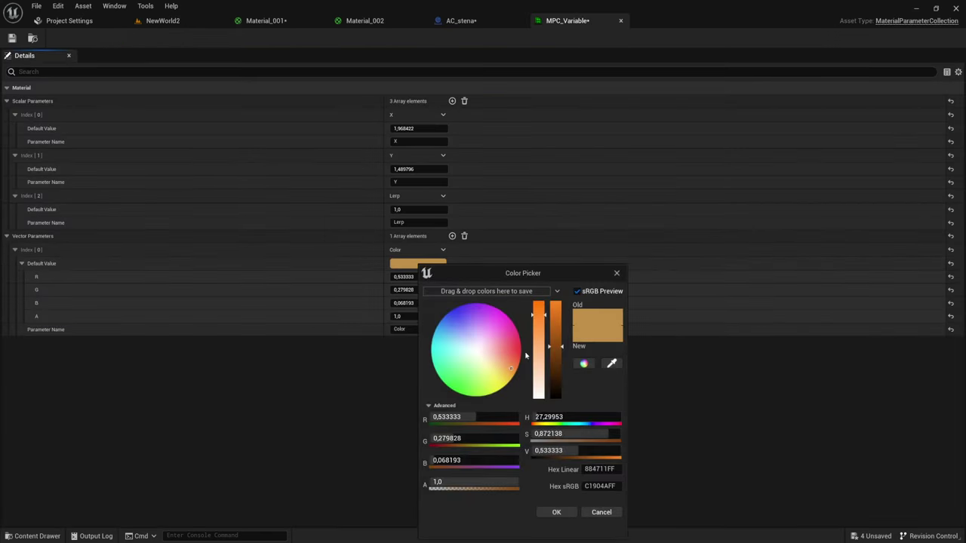
click(457, 326)
drag(457, 326, 456, 324)
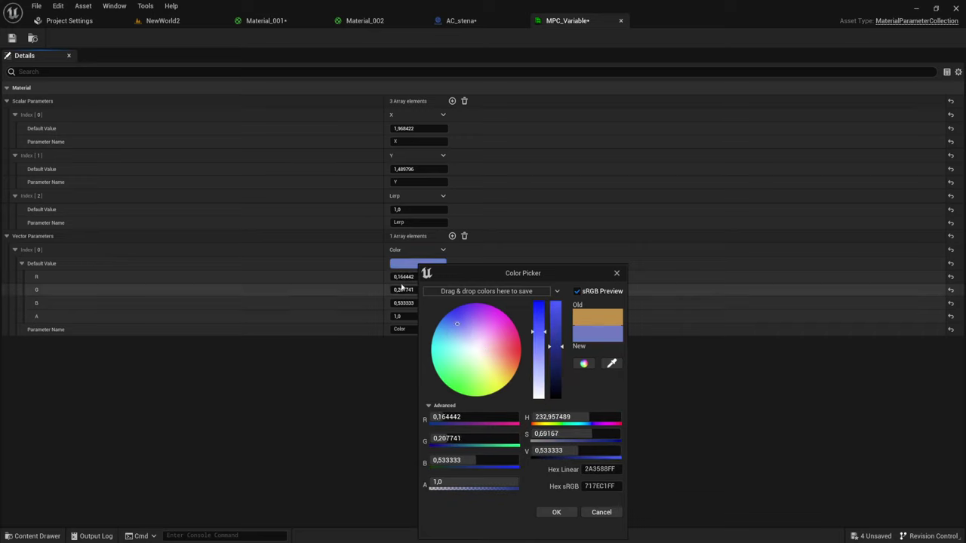
click(458, 384)
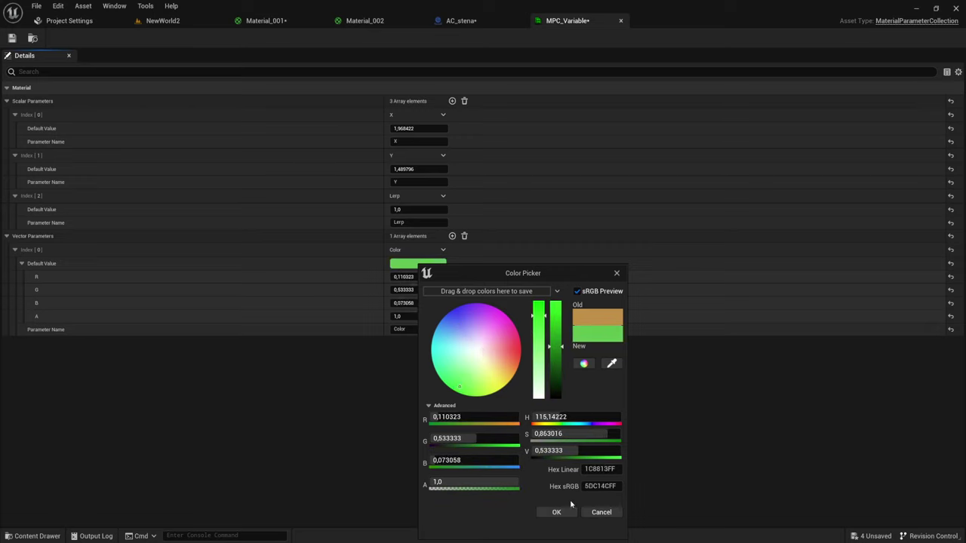
click(601, 513)
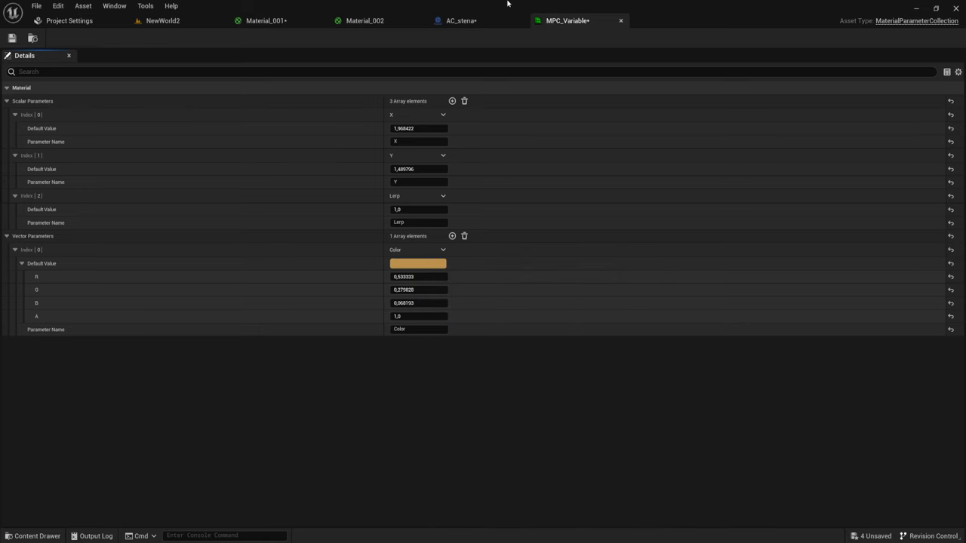
click(467, 20)
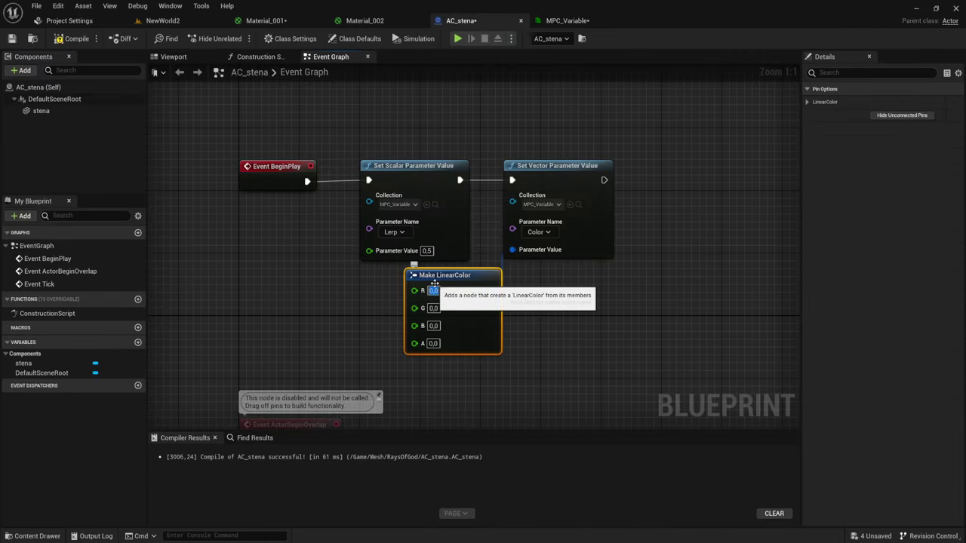
Step: Set Make LinearColor's green to 0,5 and alpha to 1, then select the three setter nodes
click(432, 308)
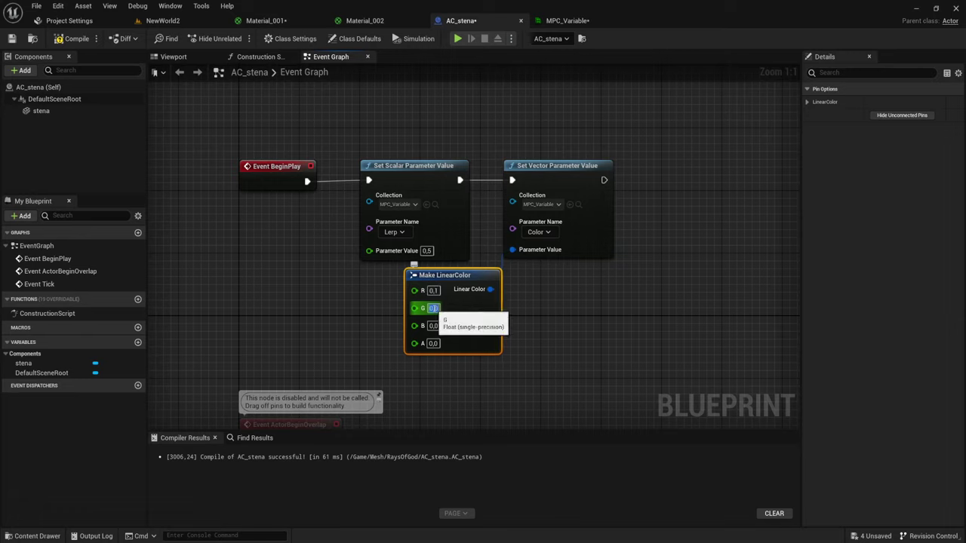
text(0,5)
click(433, 344)
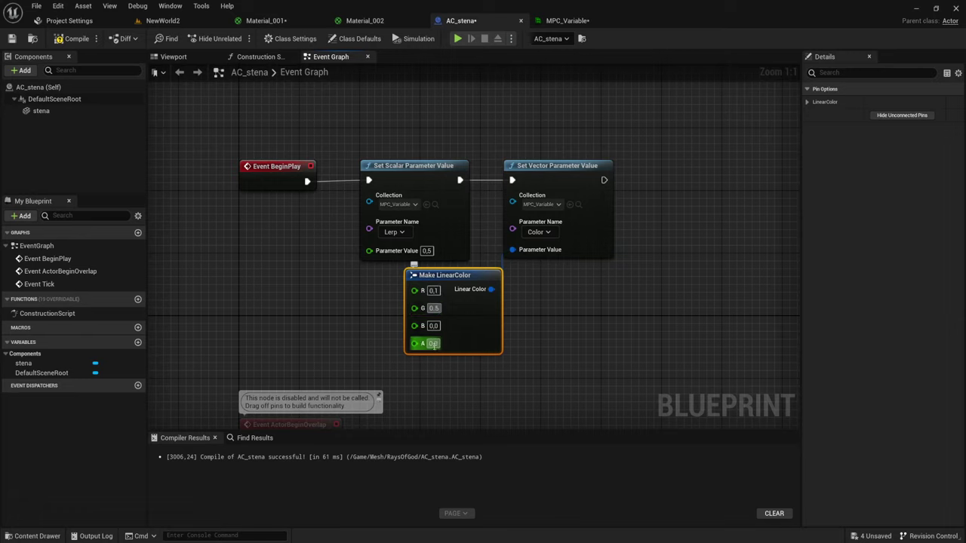
text(1)
key(Return)
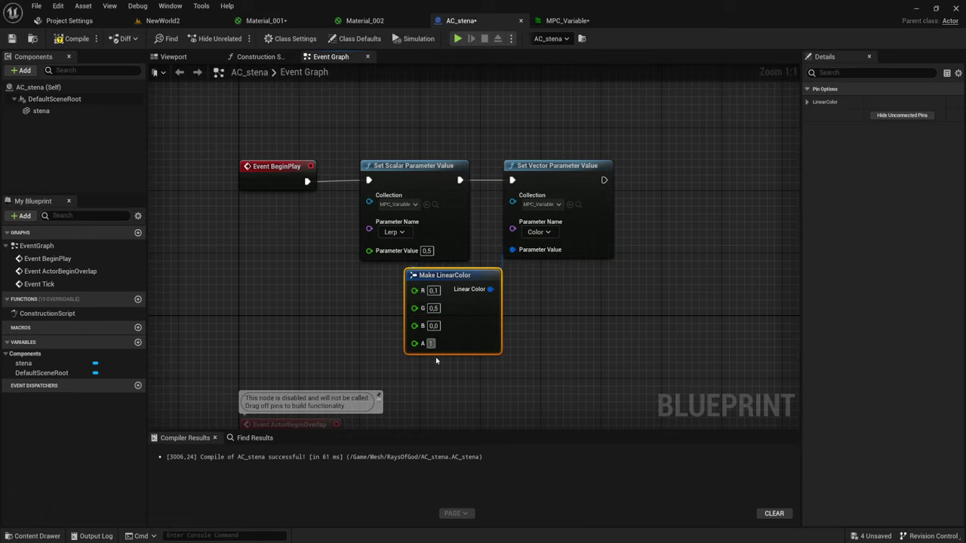
click(425, 358)
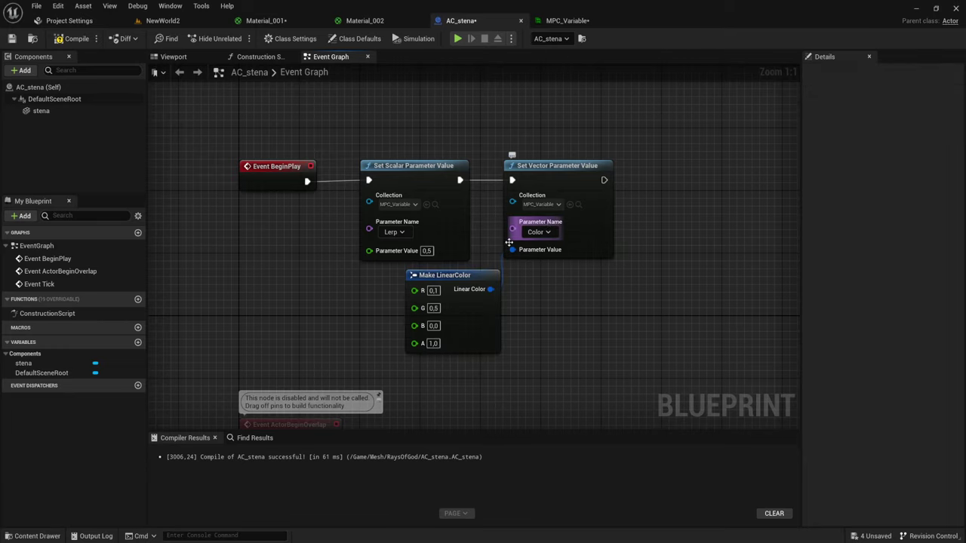
drag(346, 104, 608, 356)
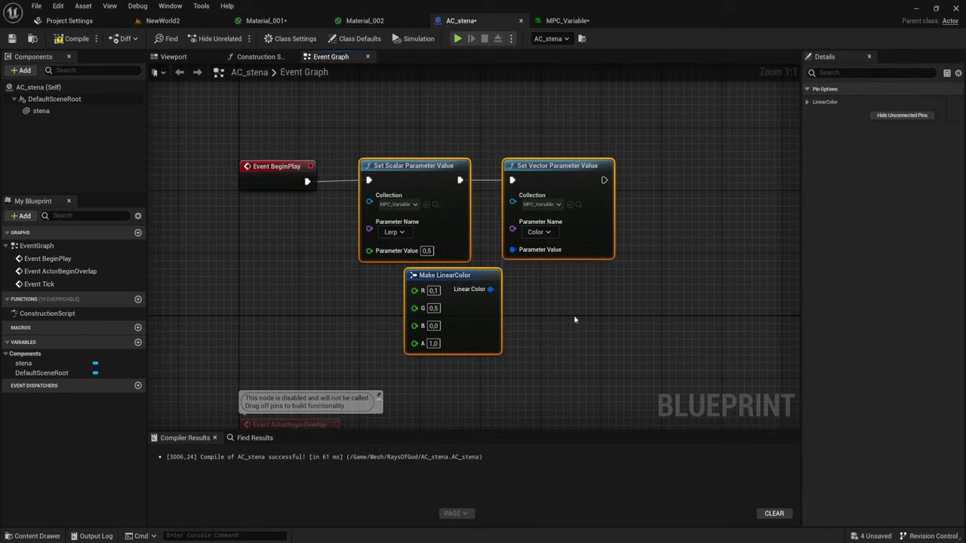
drag(356, 139, 607, 337)
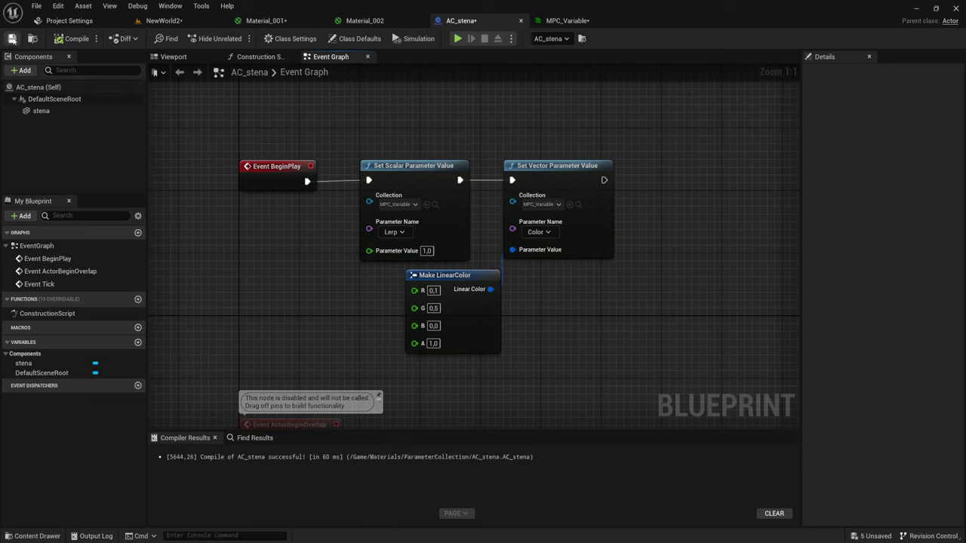
Step: Set MPC_Variable's Lerp default to 0,0 and save the collection
click(194, 17)
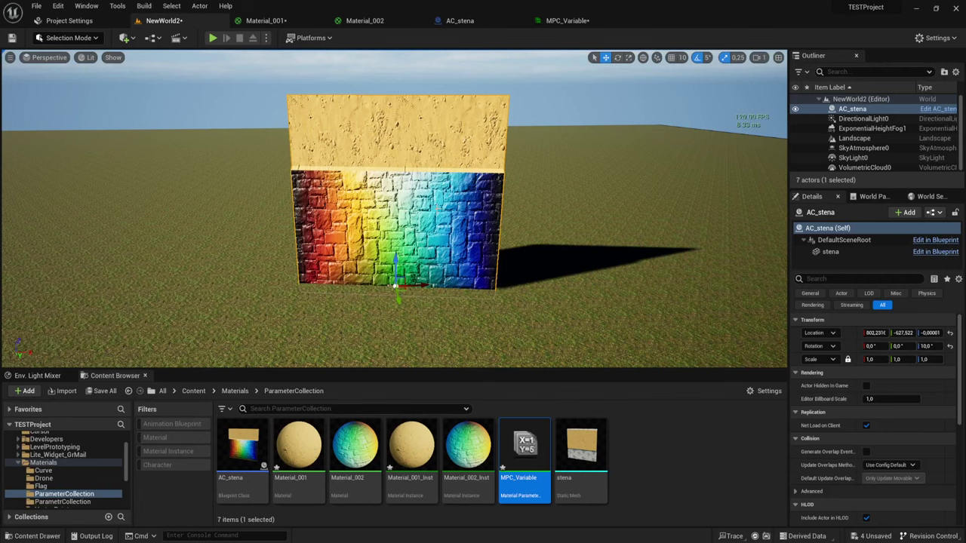
double_click(523, 445)
text(0)
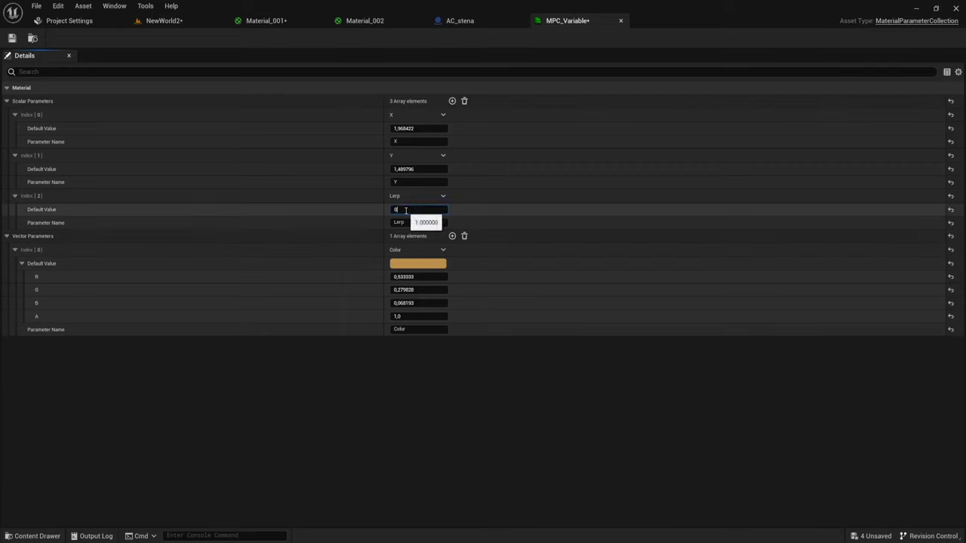
click(12, 39)
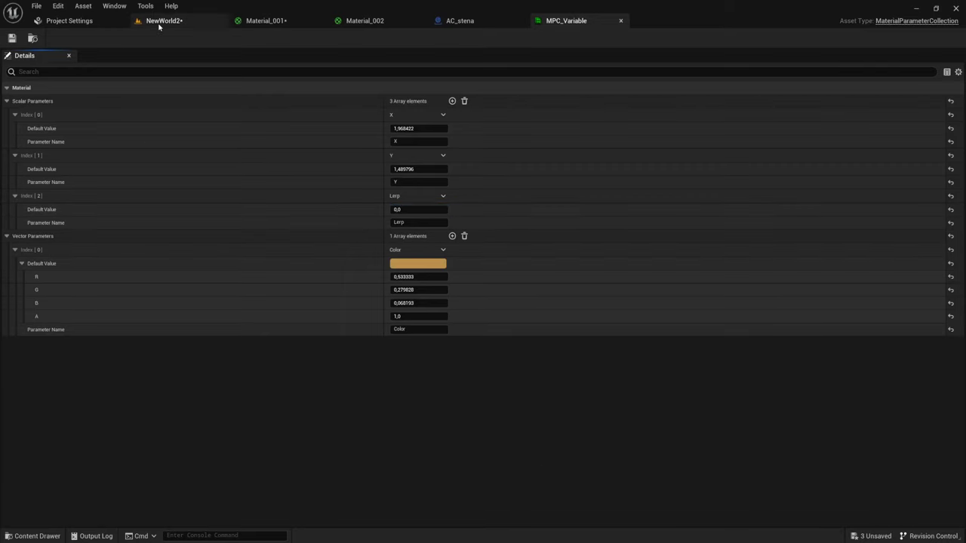
Step: Play-test the level from an angled view of the wall, then return to AC_stena
click(159, 23)
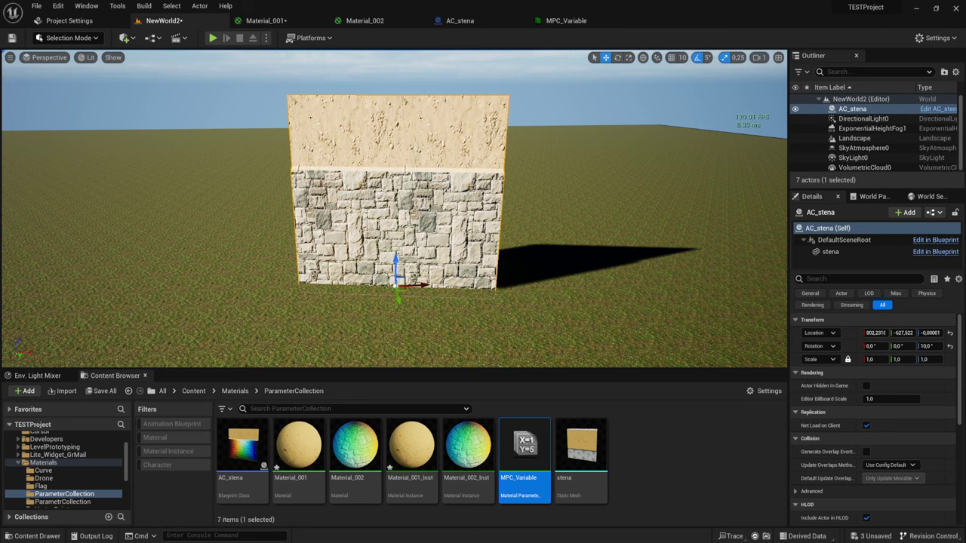
right_drag(392, 211, 453, 226)
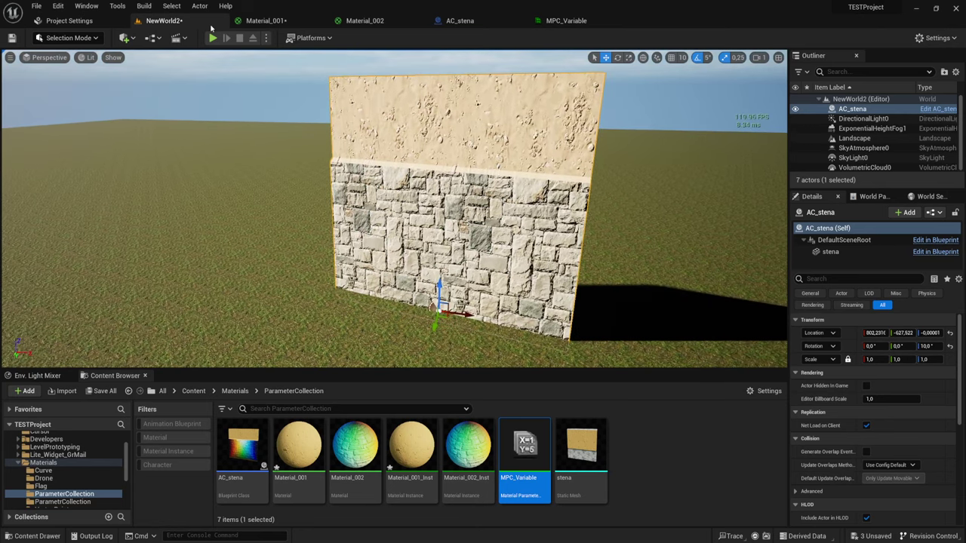
click(213, 38)
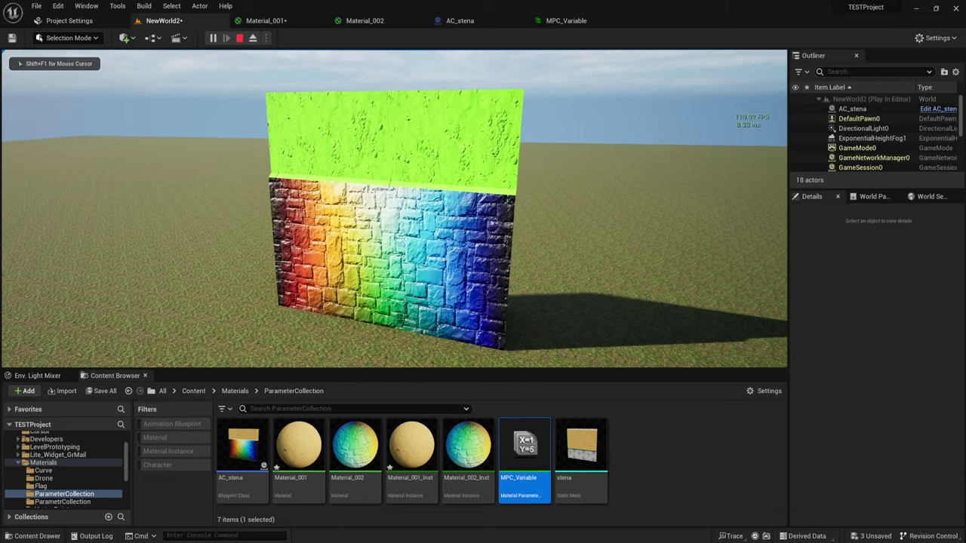
key(Escape)
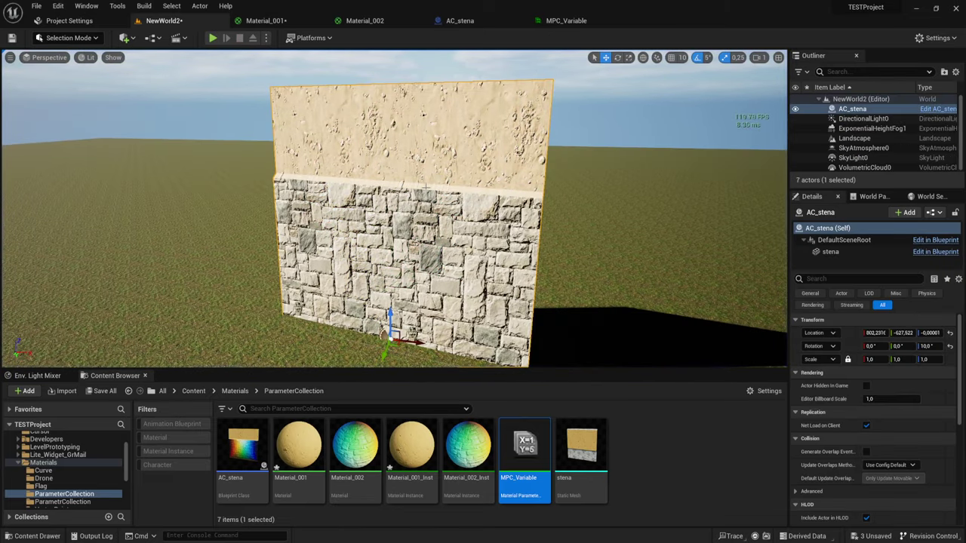
click(460, 20)
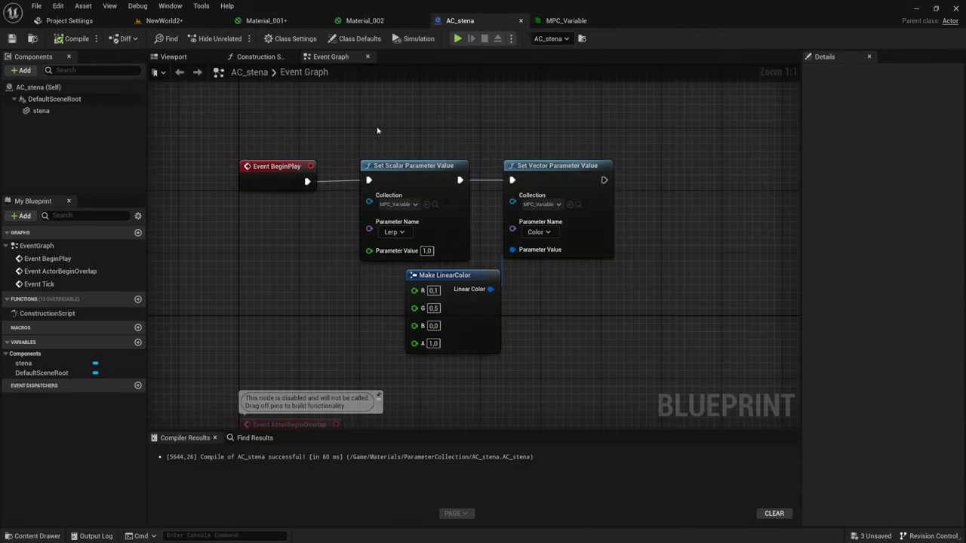
Step: Copy the three parameter-setting nodes from AC_stena and open the NewWorld2 Level Blueprint
drag(378, 130, 635, 339)
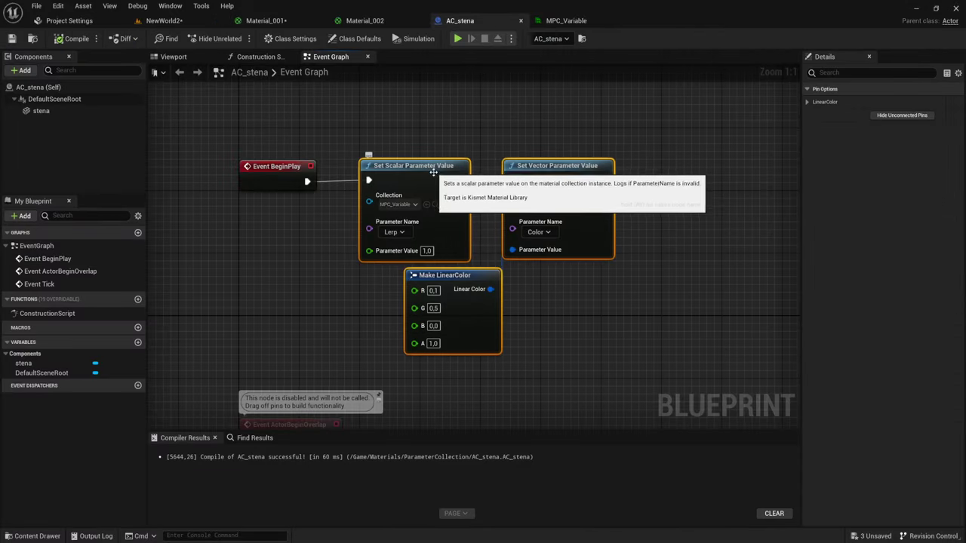
drag(460, 180, 511, 180)
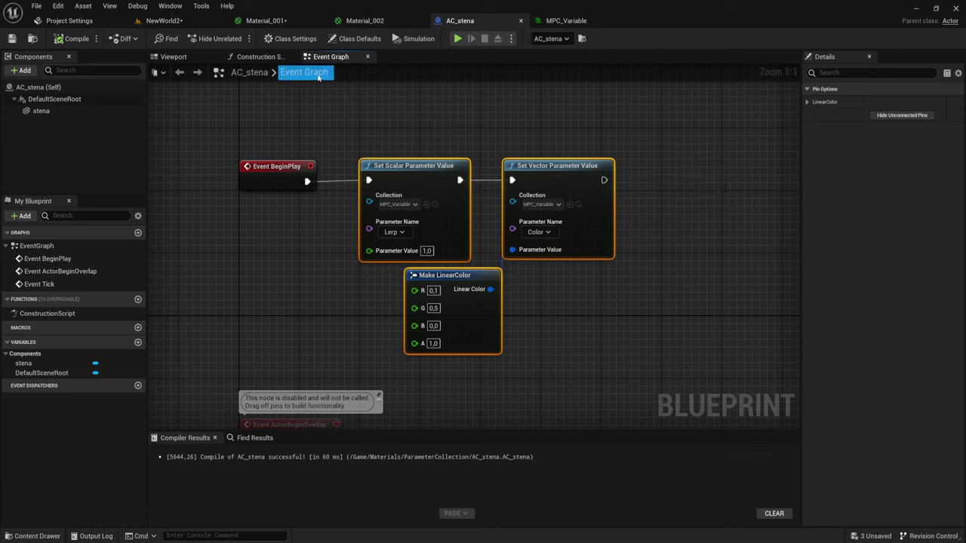
click(204, 21)
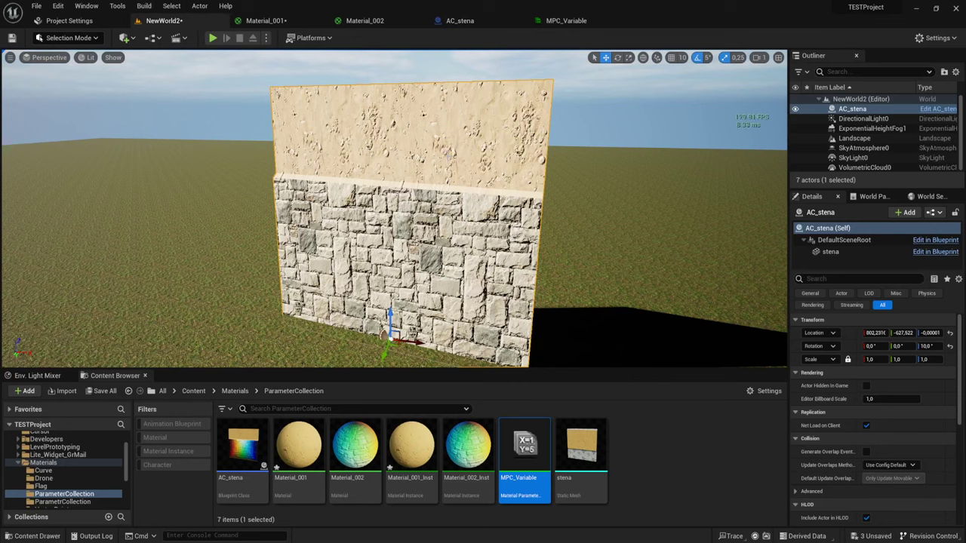
click(154, 38)
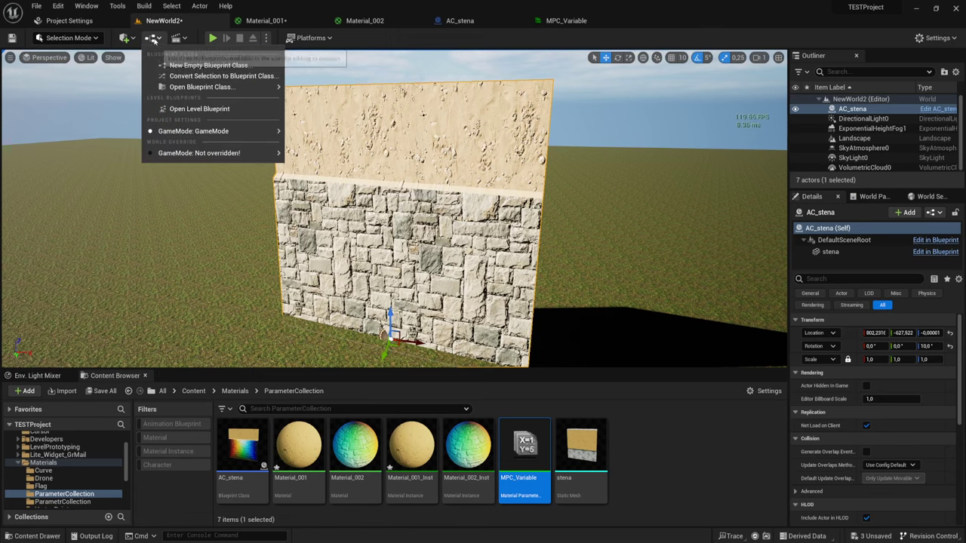
click(215, 119)
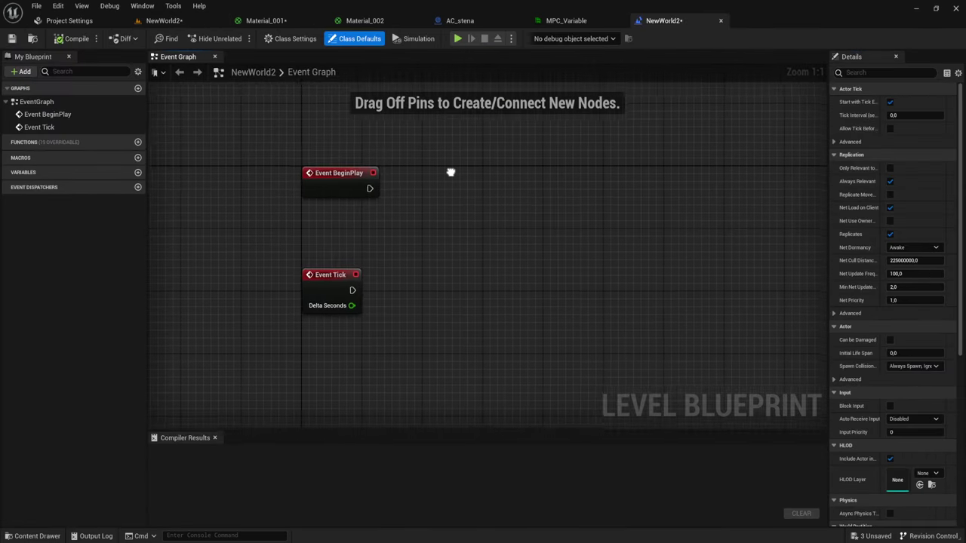
Step: Paste the nodes, wire Event BeginPlay into Set Scalar Parameter Value, and edit Lerp's value
drag(299, 332, 292, 407)
right_drag(433, 245, 393, 267)
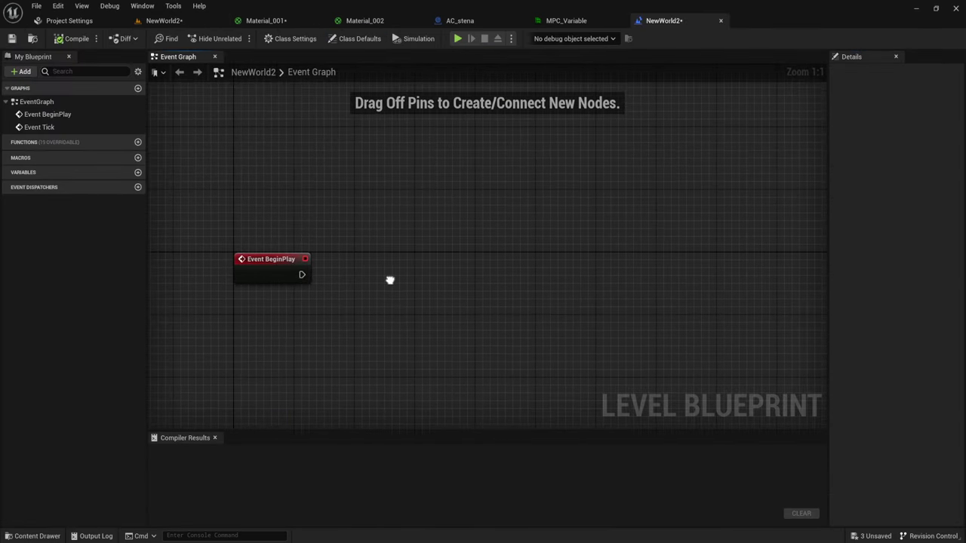
key(ctrl+v)
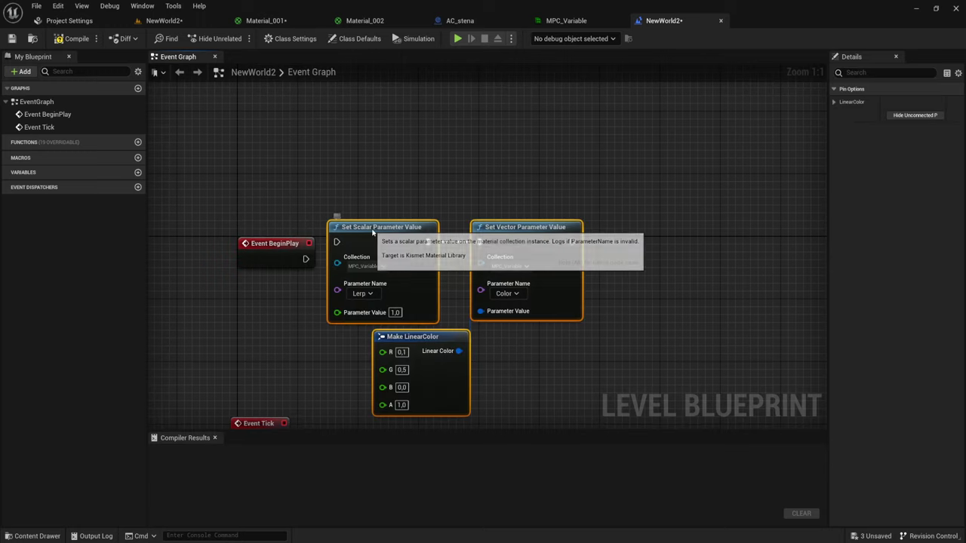
drag(385, 240, 385, 256)
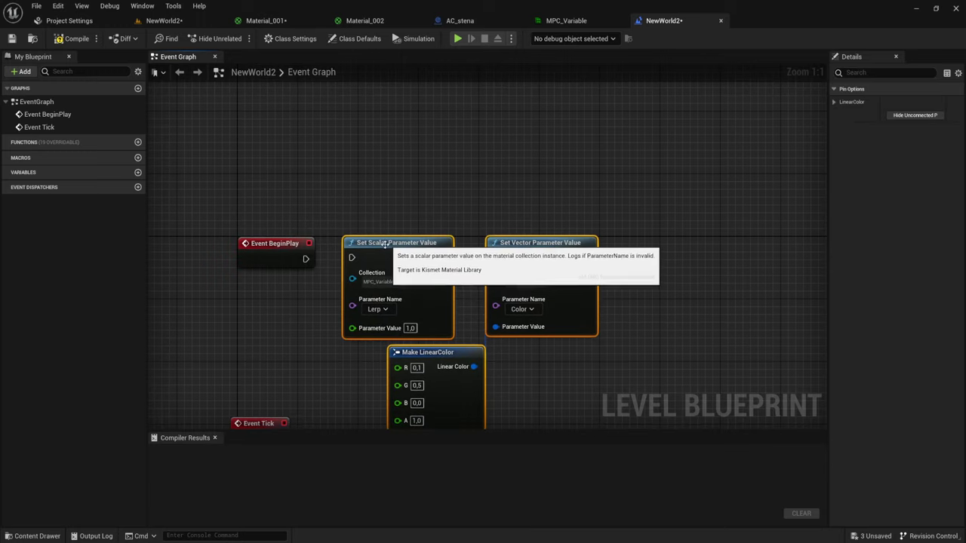
drag(305, 259, 354, 258)
right_drag(384, 310, 358, 243)
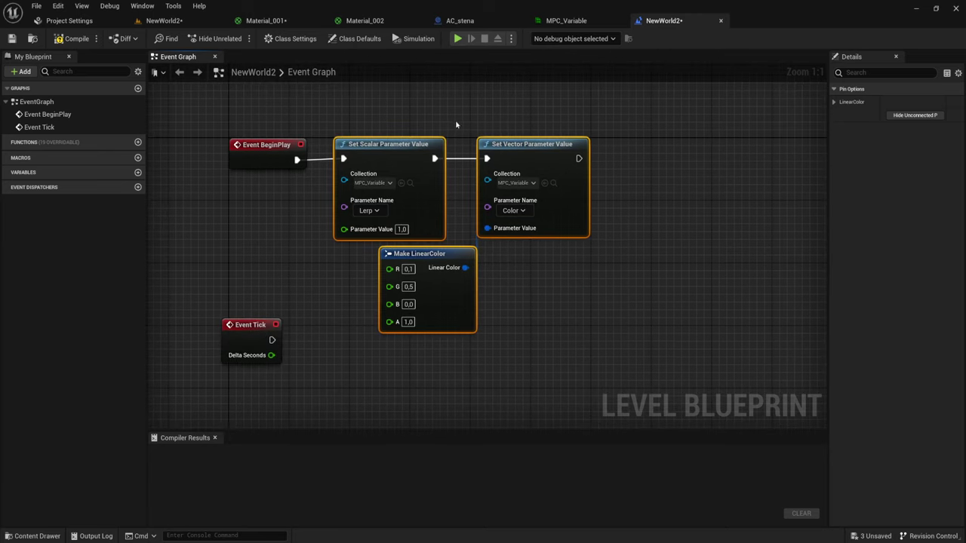
click(384, 261)
text(0)
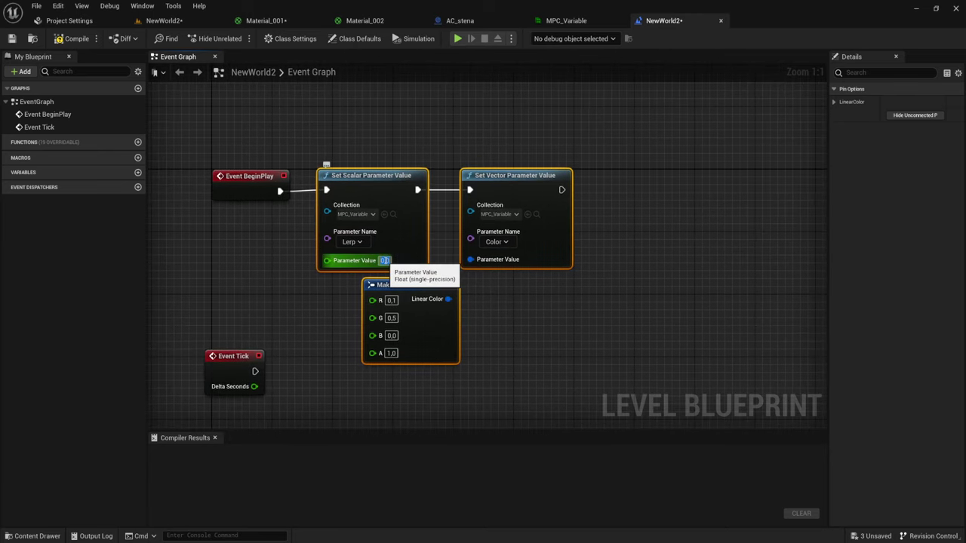
Step: Confirm Lerp 0,0, set the colour to R 1,0, G 0,5, B 1,0, and compile
key(Return)
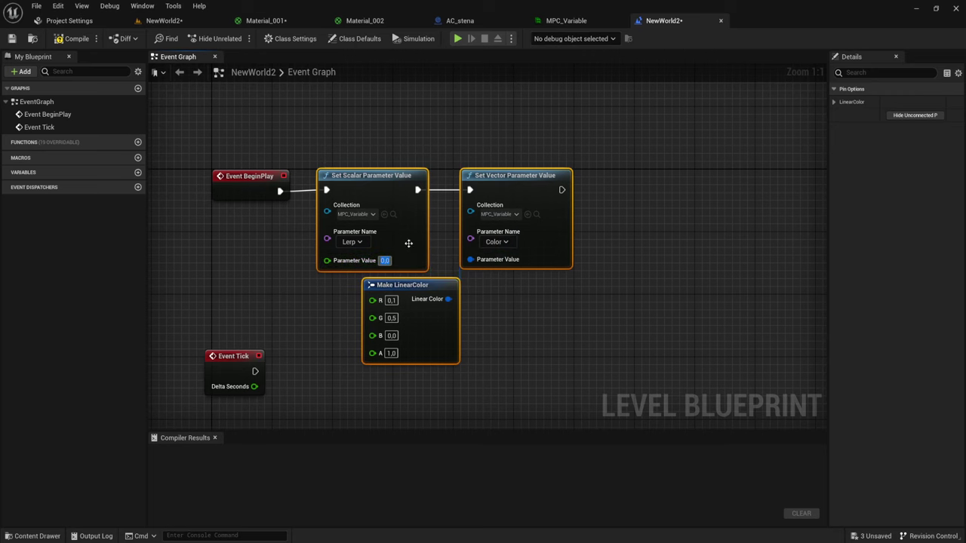
click(468, 21)
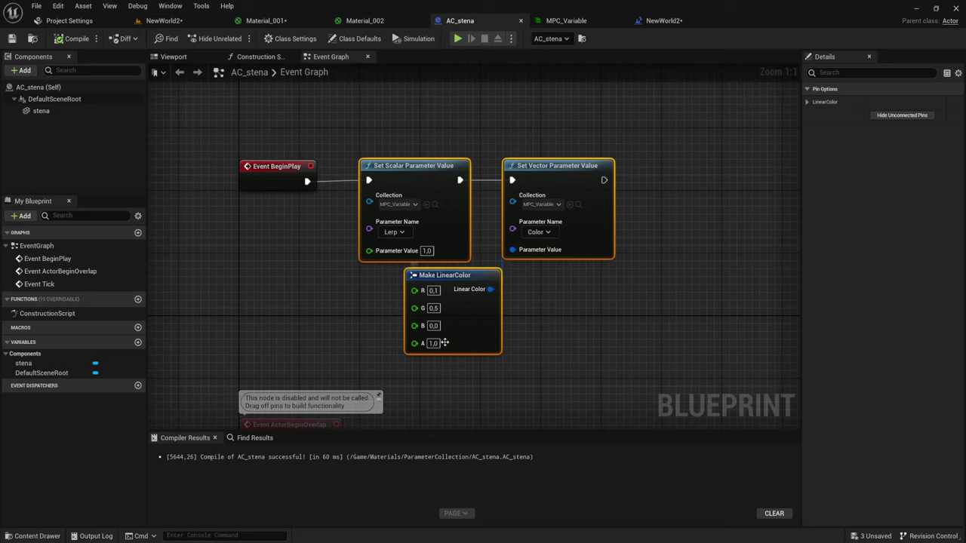
click(658, 20)
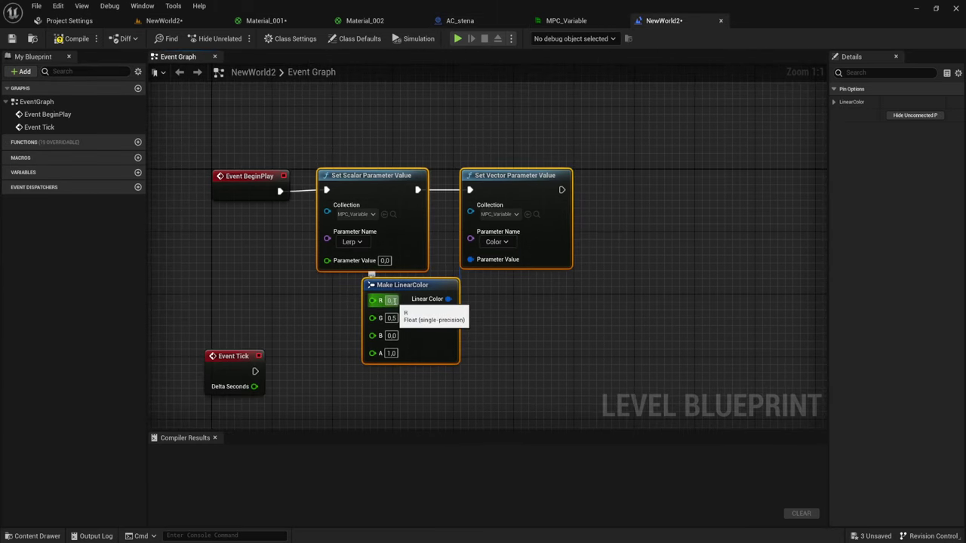
click(390, 336)
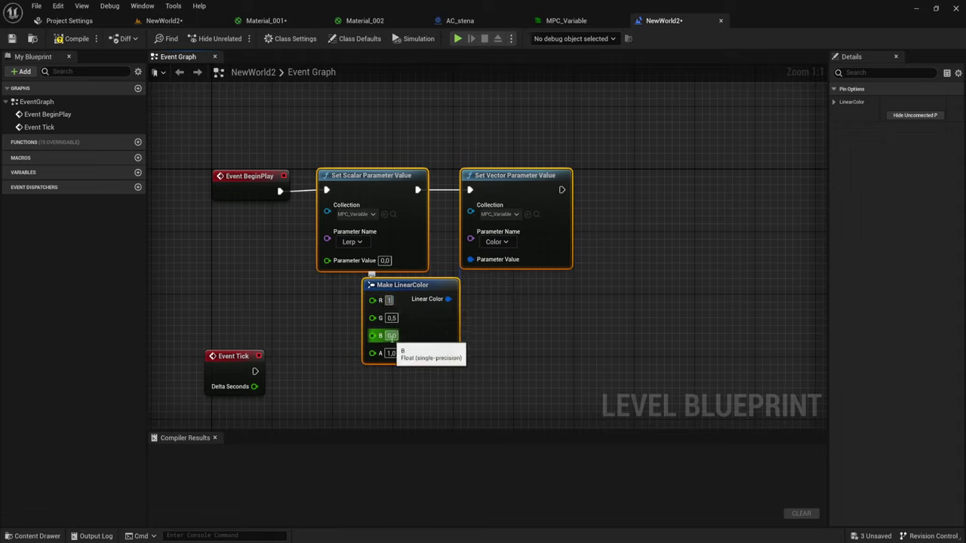
text(1)
click(509, 337)
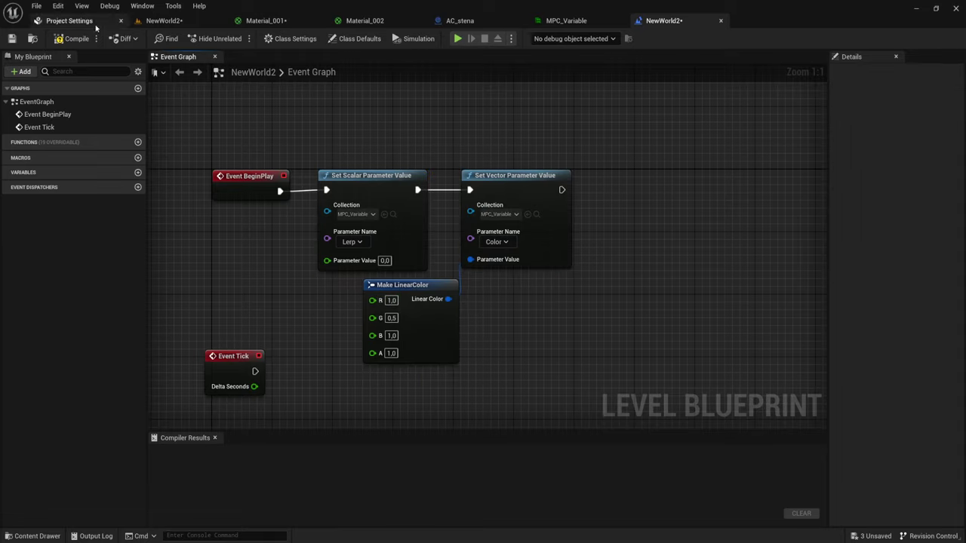
click(75, 43)
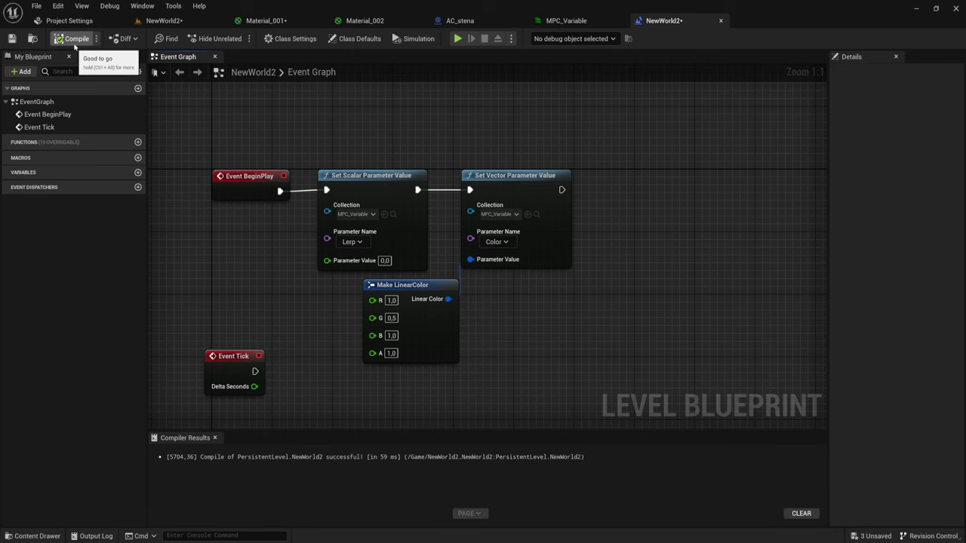
Step: Play NewWorld2, step the camera back from the wall, then stop and return to the Level Blueprint
click(186, 25)
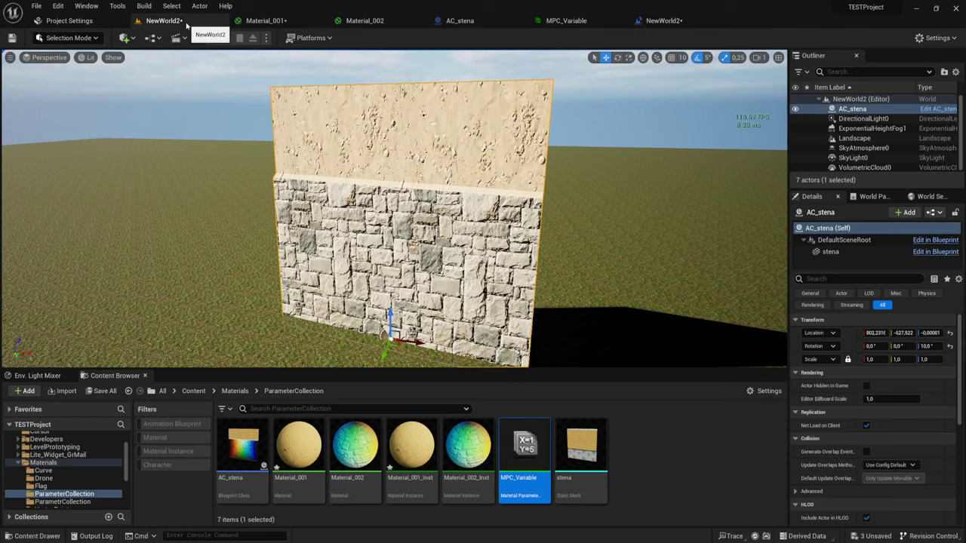
click(212, 38)
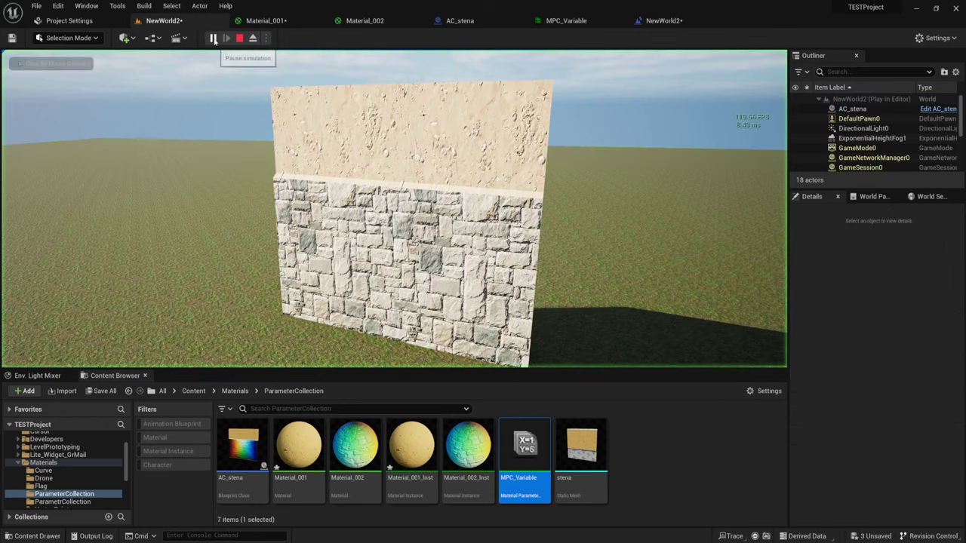
key(s)
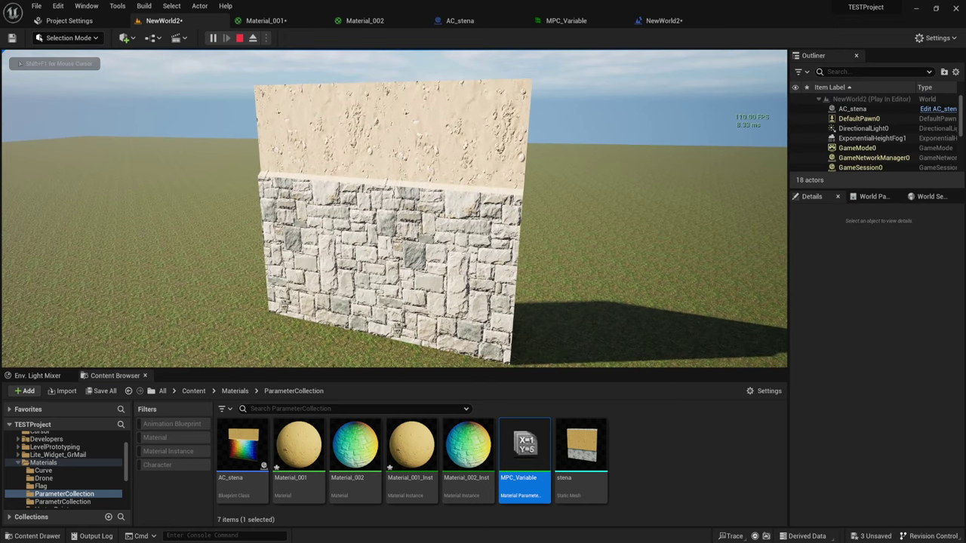
key(Escape)
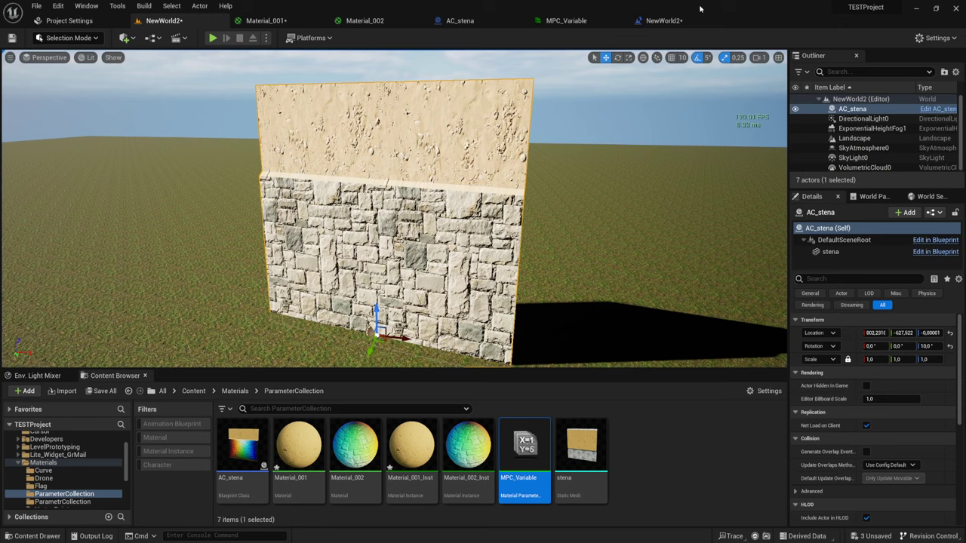
click(694, 20)
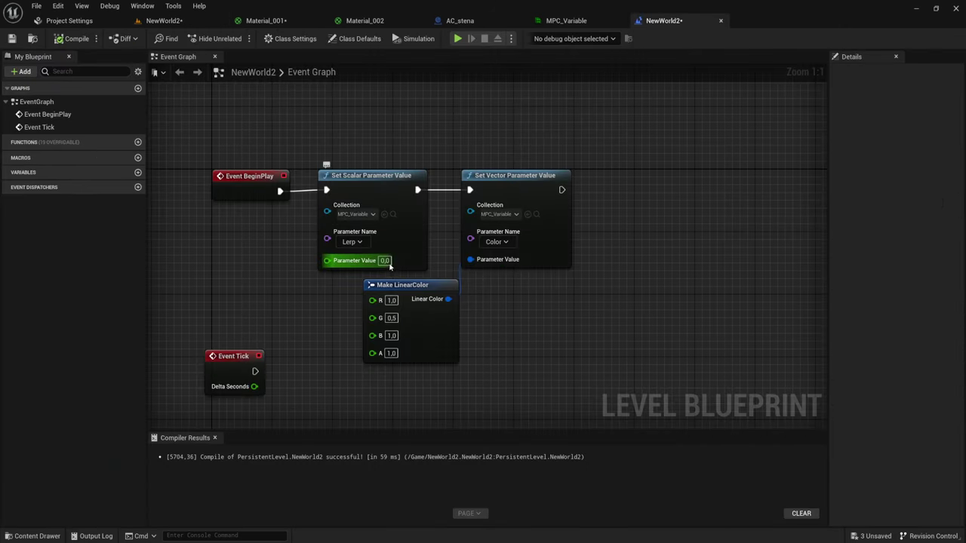
Step: Set the colour's G to 1,0, compile, save, and play-test the level
click(385, 260)
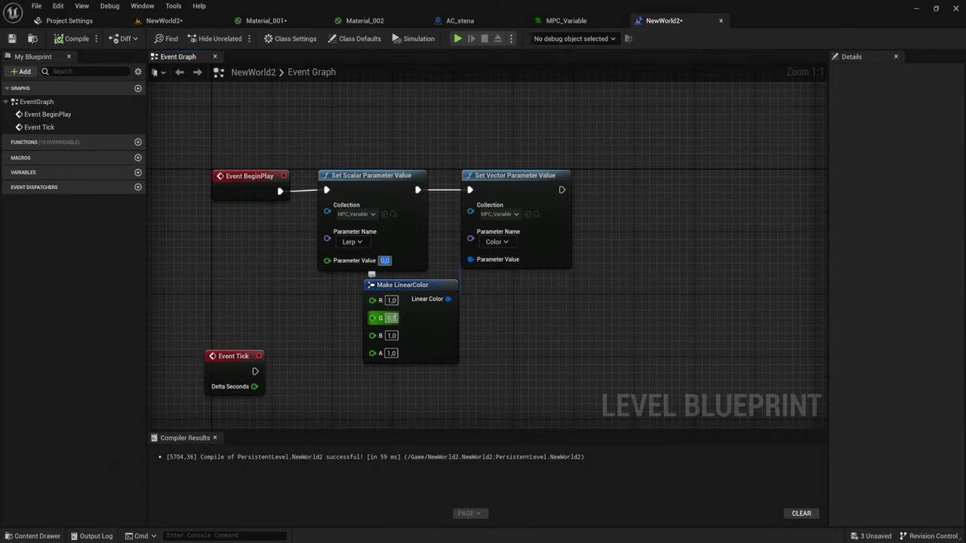
click(391, 317)
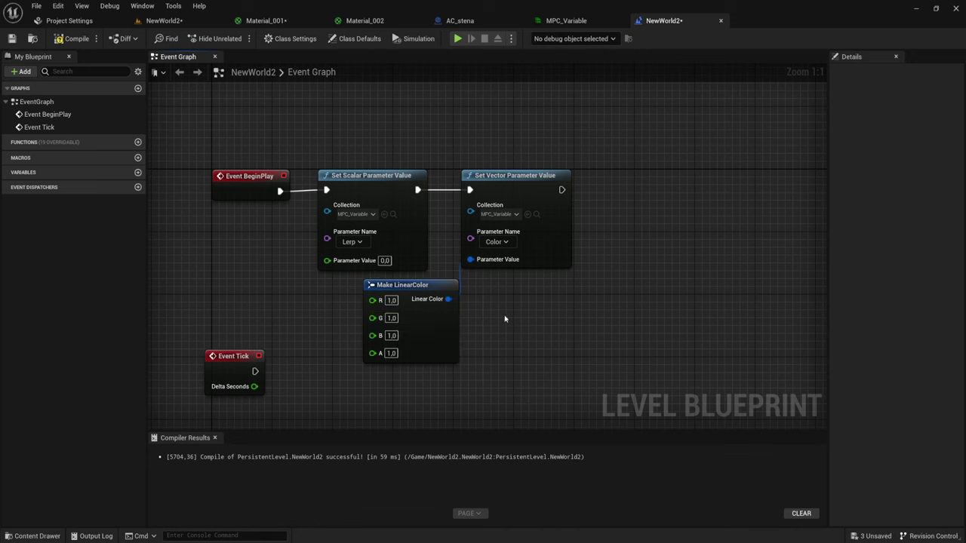
click(71, 38)
click(12, 39)
click(169, 20)
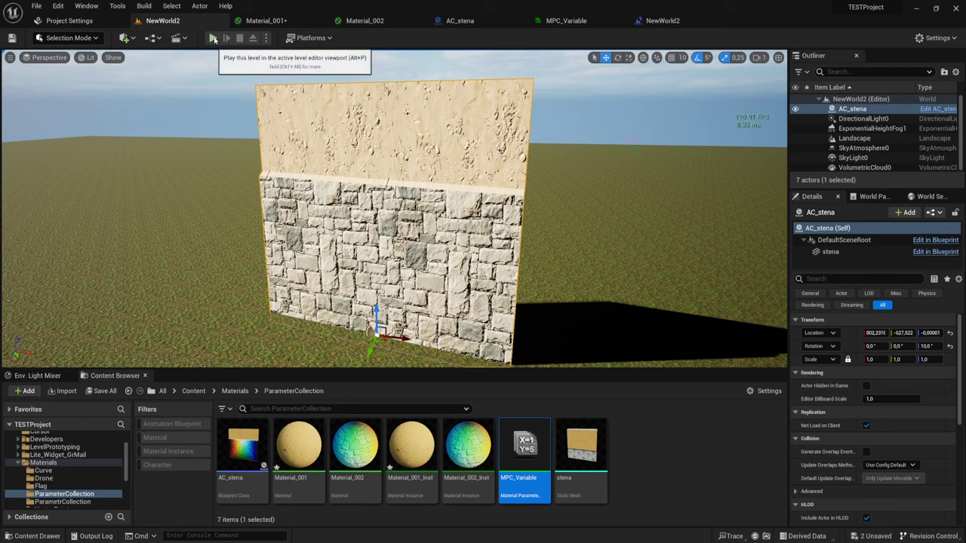
click(213, 37)
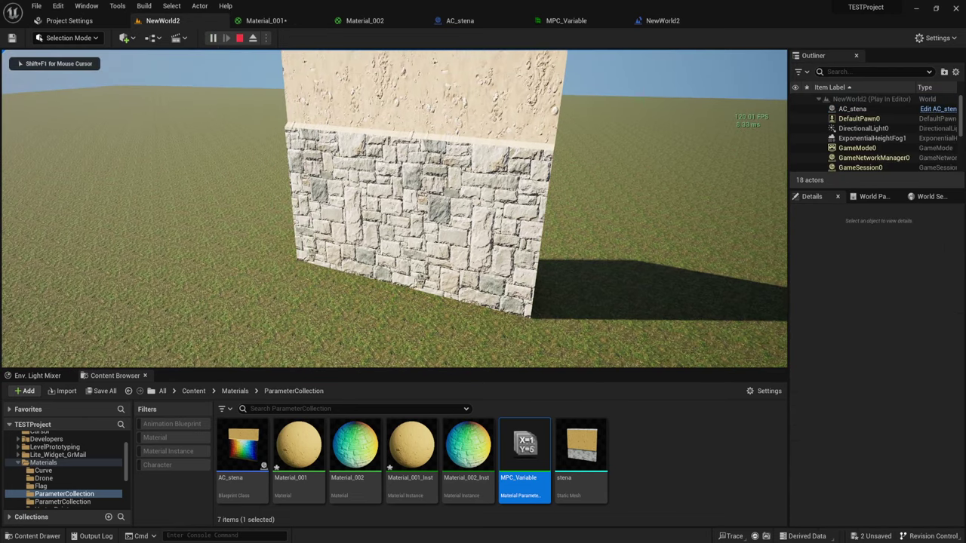
key(Escape)
click(663, 21)
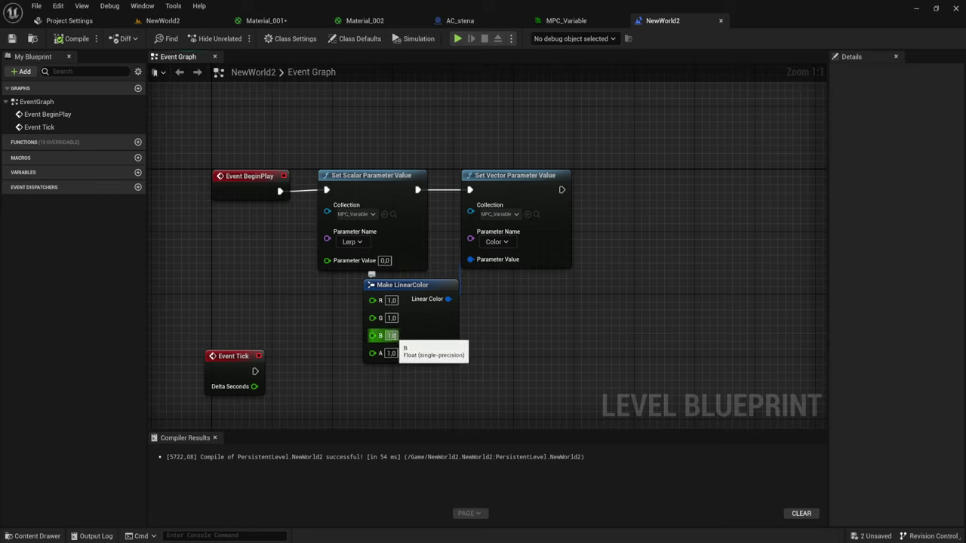
Step: Set B and G to 0 for pure red and recompile
text(0)
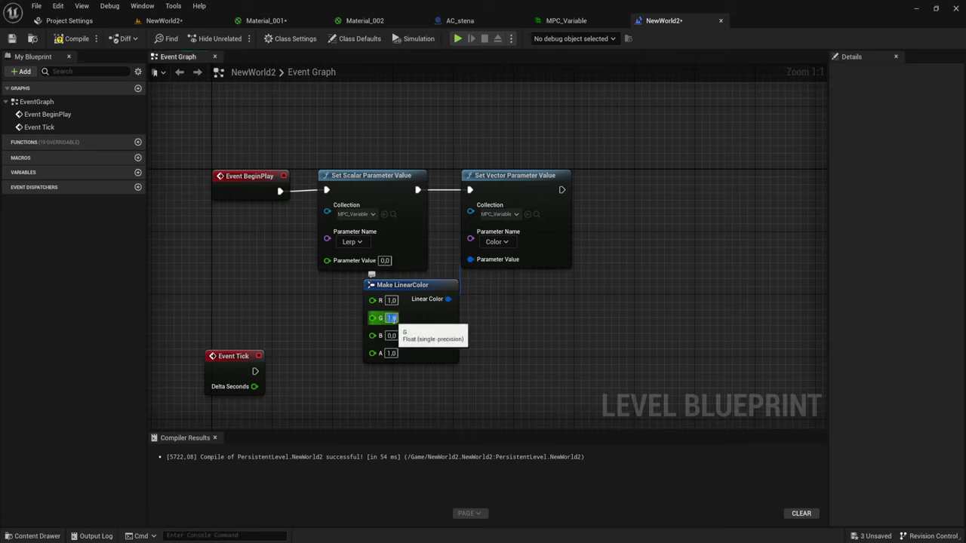
click(391, 318)
text(0)
click(71, 38)
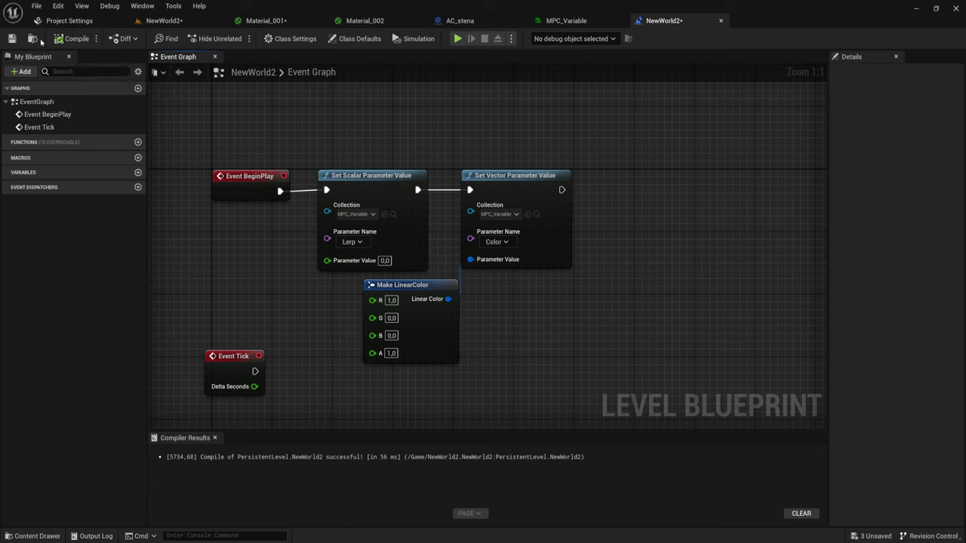
Step: Save the Level Blueprint and briefly run the game as a Standalone Game
click(11, 39)
click(463, 39)
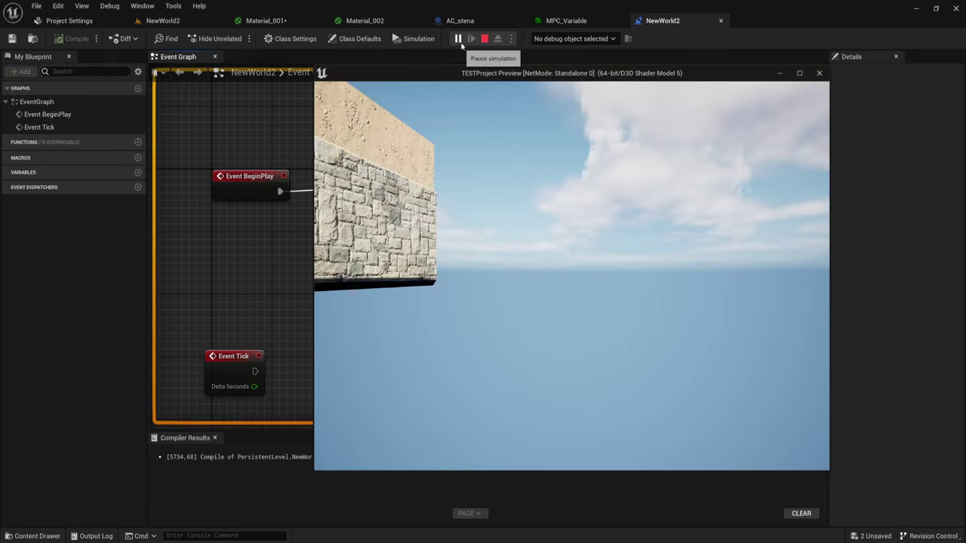
key(Escape)
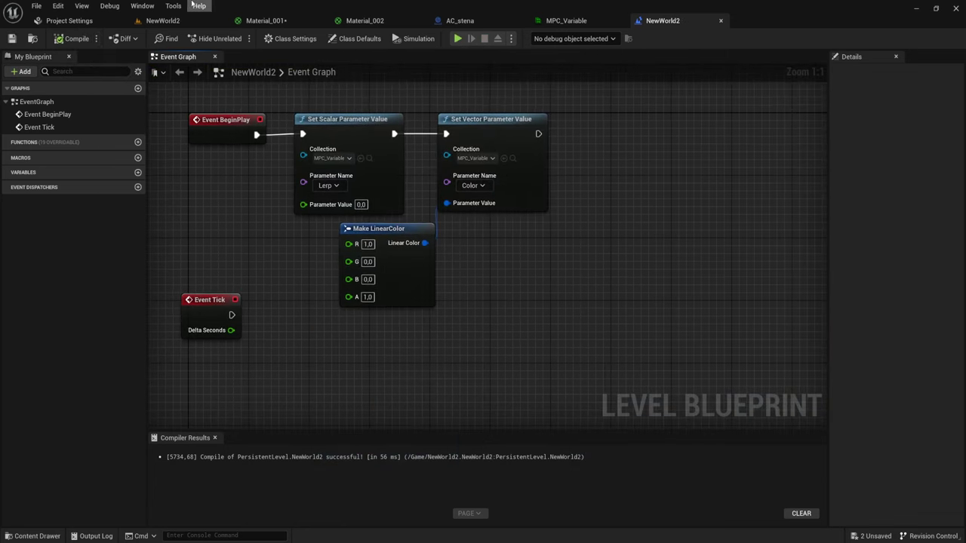
Step: Frame the wall, play-test it in the editor, then return to the Level Blueprint's Event Graph
click(162, 20)
key(f)
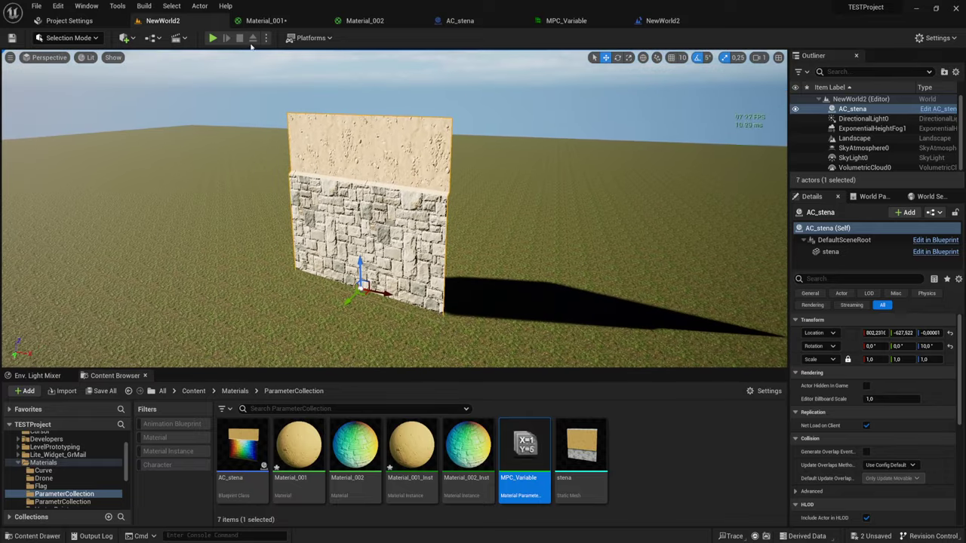
click(213, 39)
key(w)
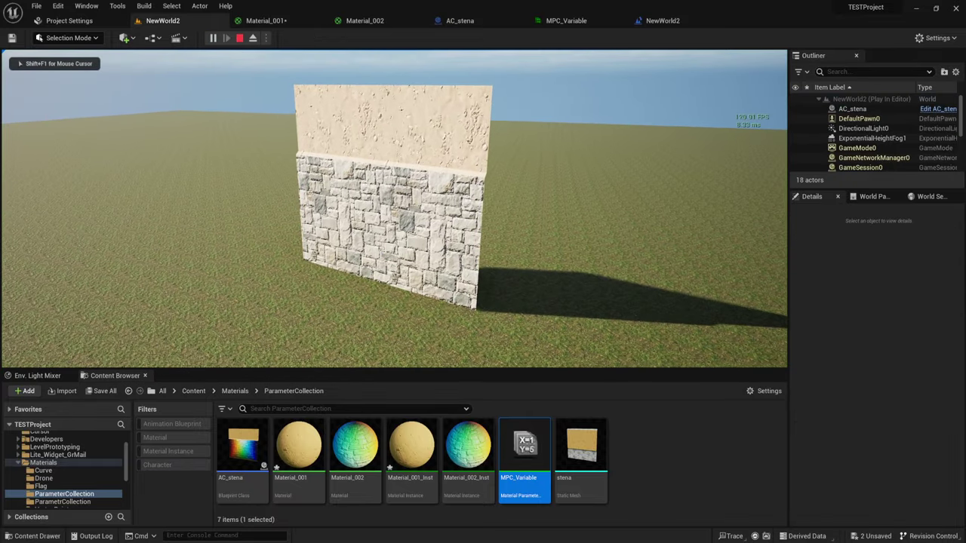
key(Escape)
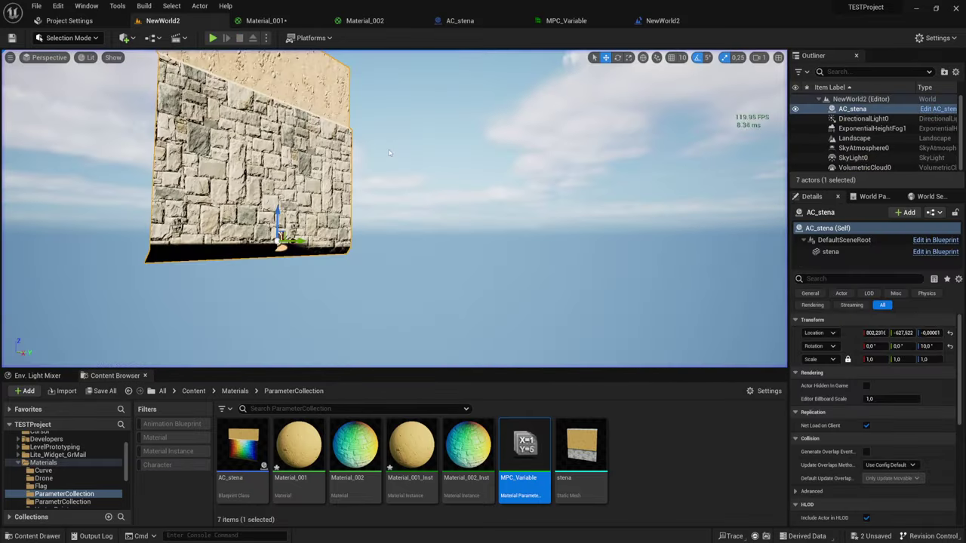
right_drag(393, 211, 408, 226)
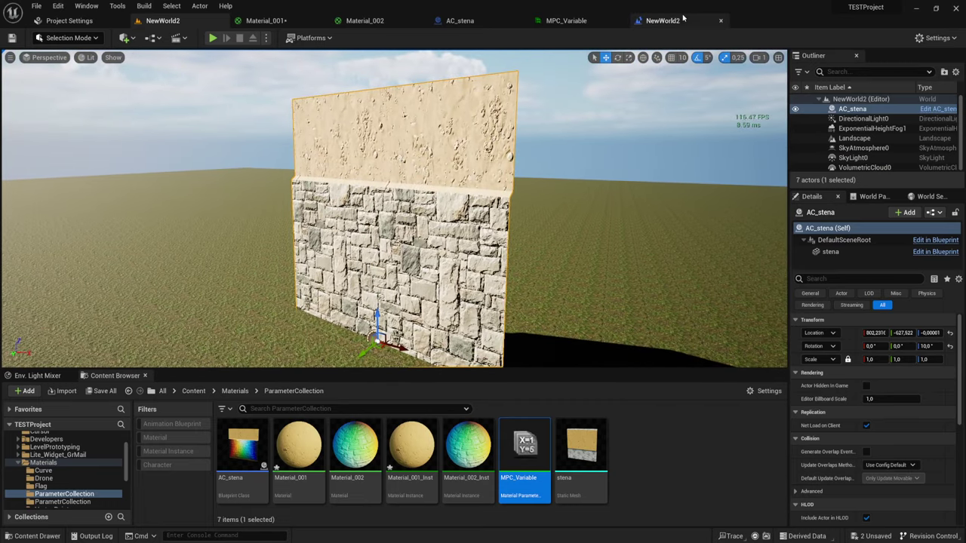
click(653, 21)
Step: Check the MPC_Variable collection, then select the three parameter-setting nodes in the Level Blueprint
right_drag(449, 254, 468, 276)
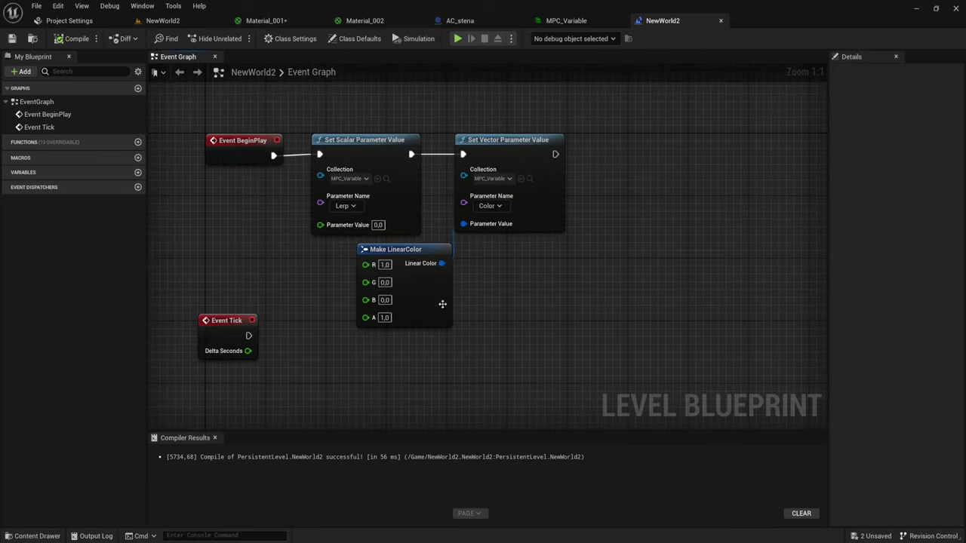
right_drag(486, 269, 513, 287)
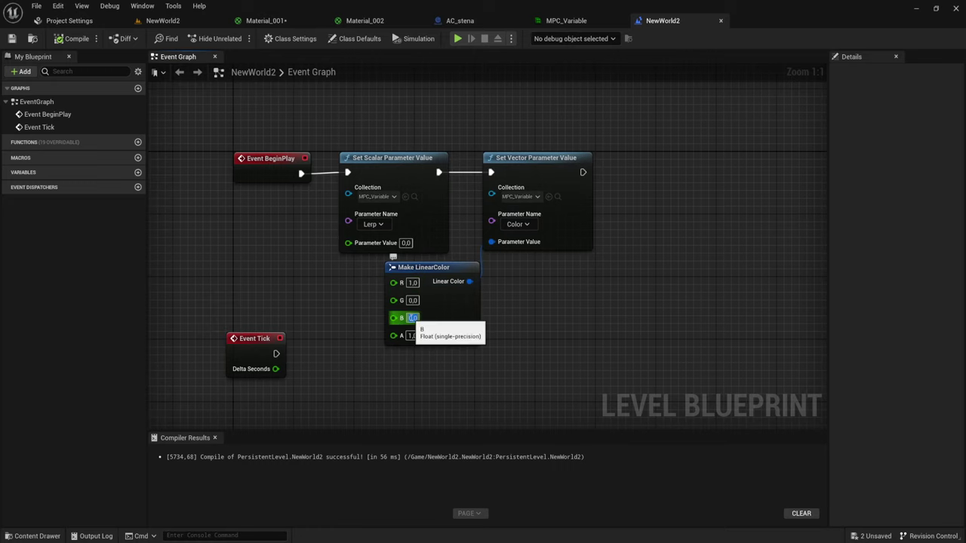
click(554, 20)
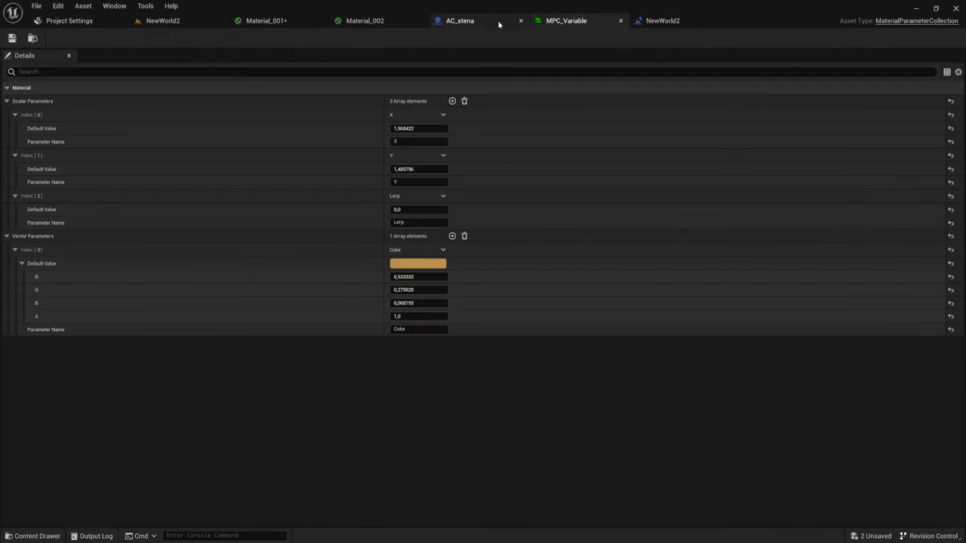
click(674, 21)
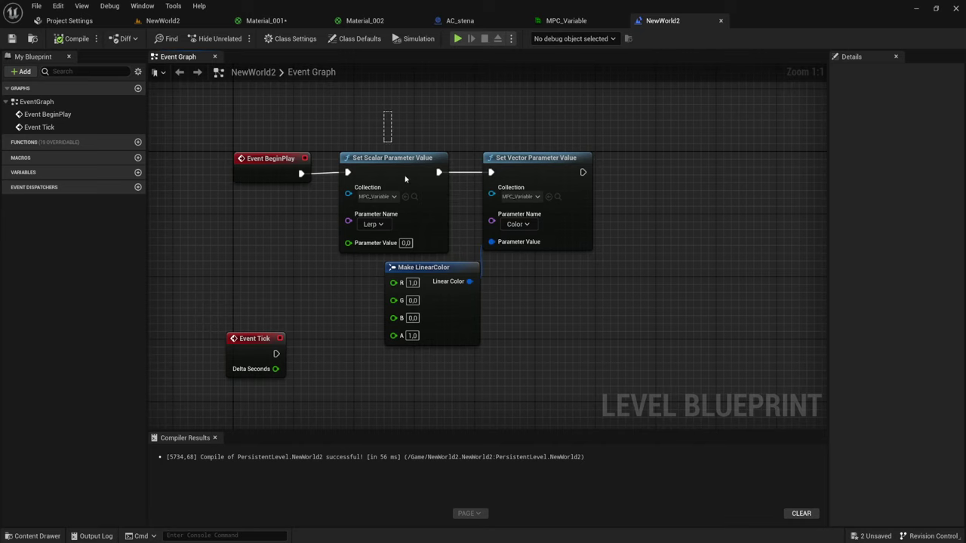
drag(406, 178, 577, 368)
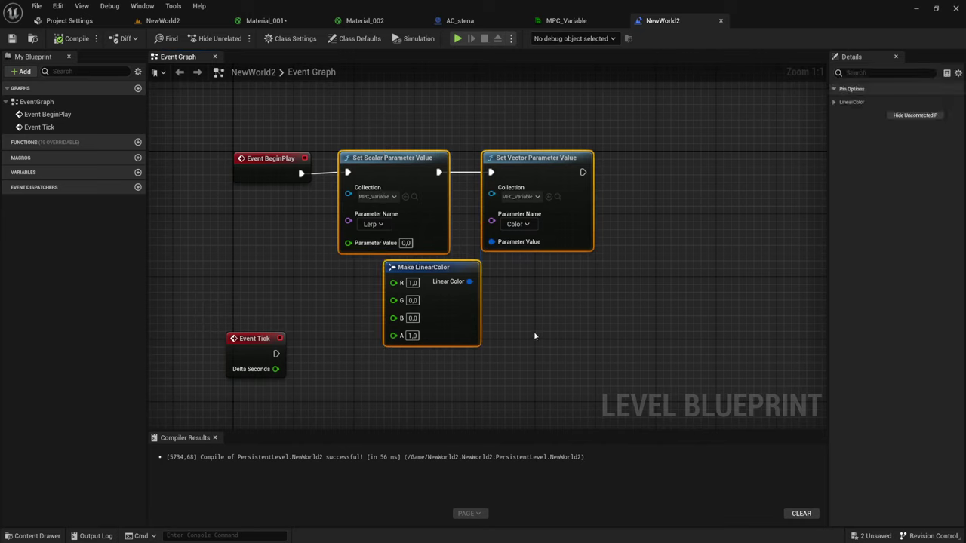
Step: Set the Lerp Parameter Value to 0,5 and compile the Level Blueprint
click(405, 243)
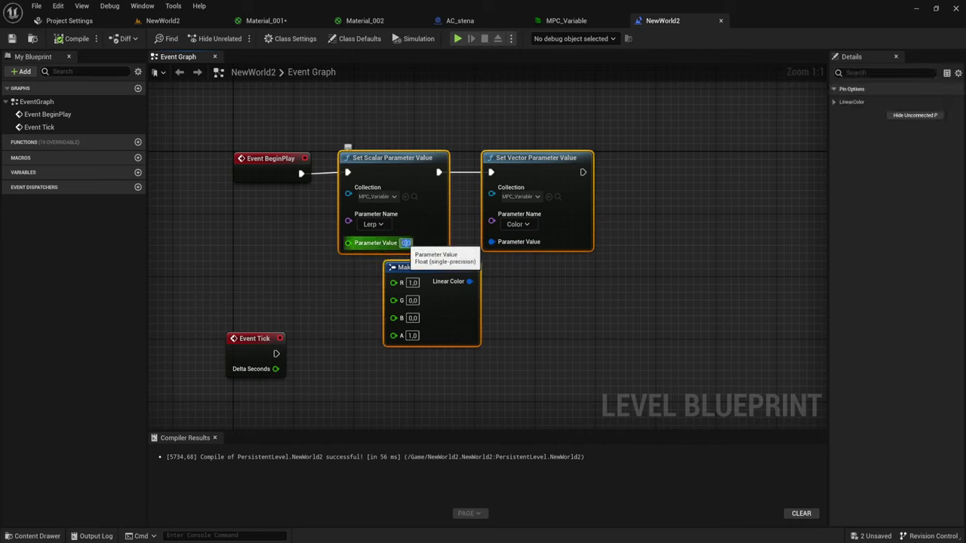
text(0,8)
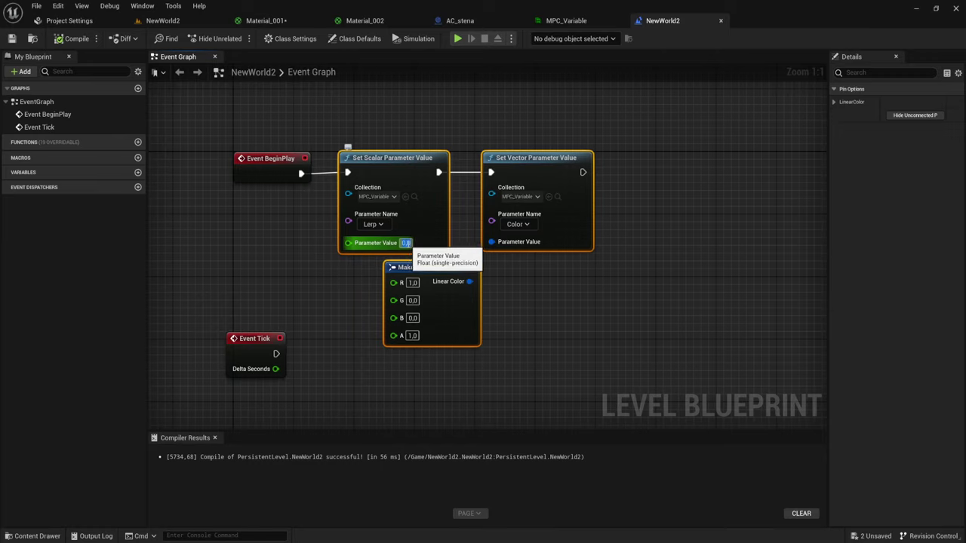
mouse_move(469, 387)
mouse_down()
mouse_move(512, 145)
mouse_move(536, 143)
mouse_up()
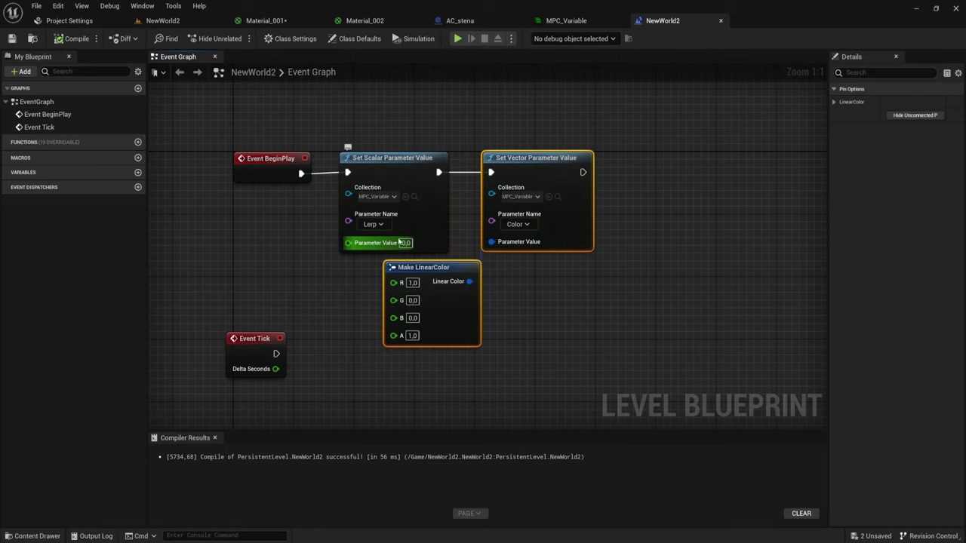
drag(463, 136, 561, 371)
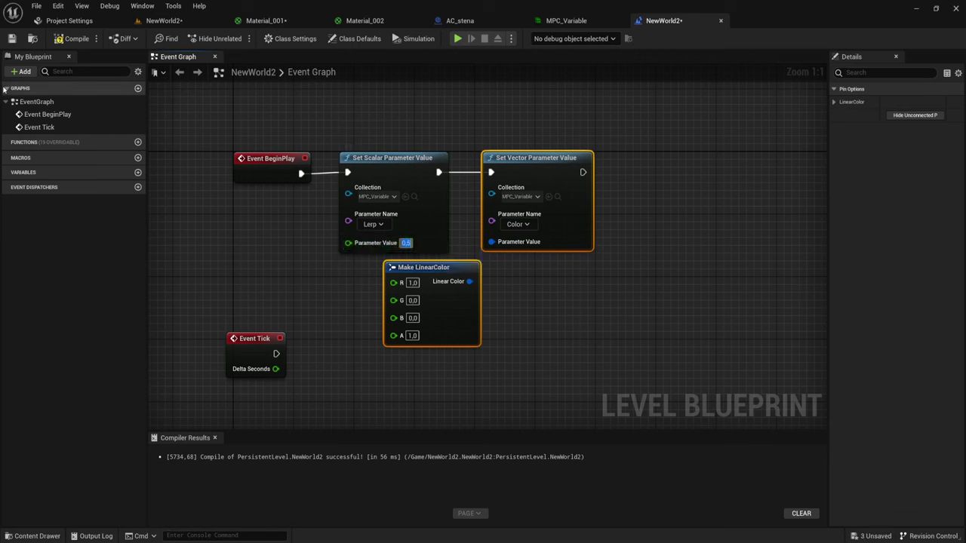
click(71, 37)
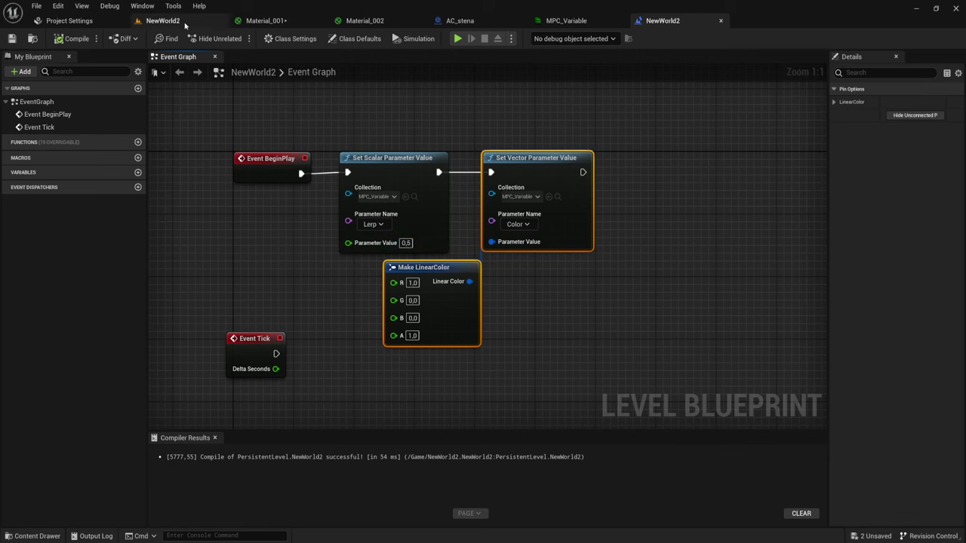
Step: Play NewWorld2 and move around and up the wall to view the half-blended rainbow stone
click(160, 21)
click(214, 38)
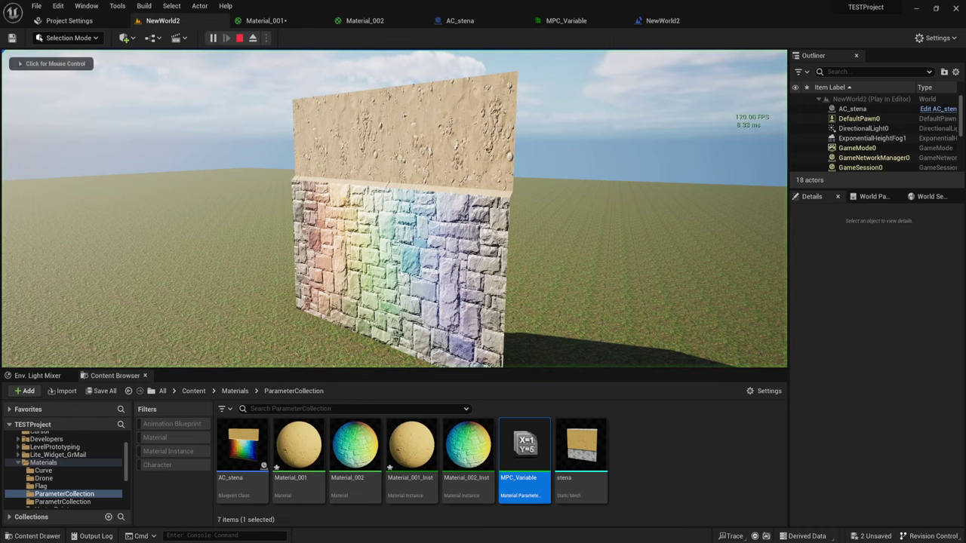
click(442, 200)
key(s)
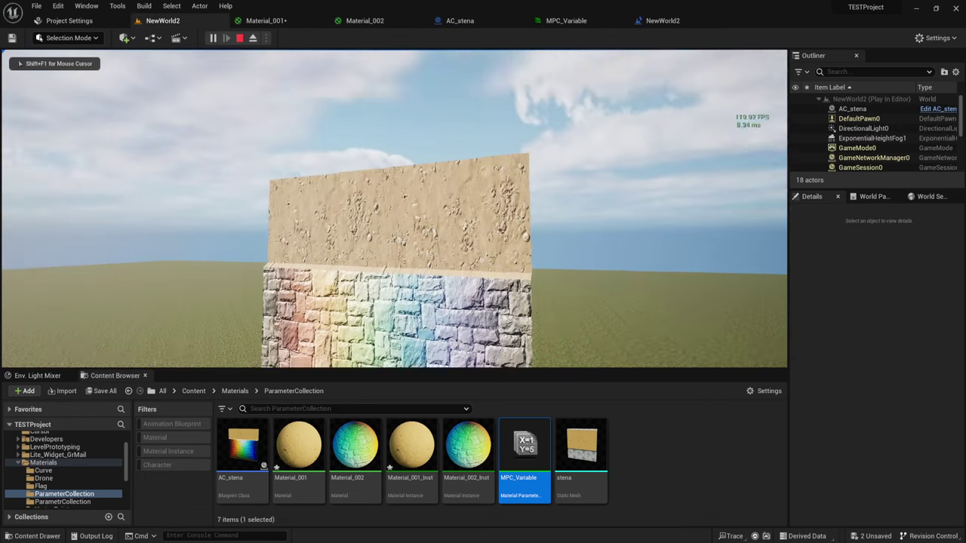
key(w)
key(w)
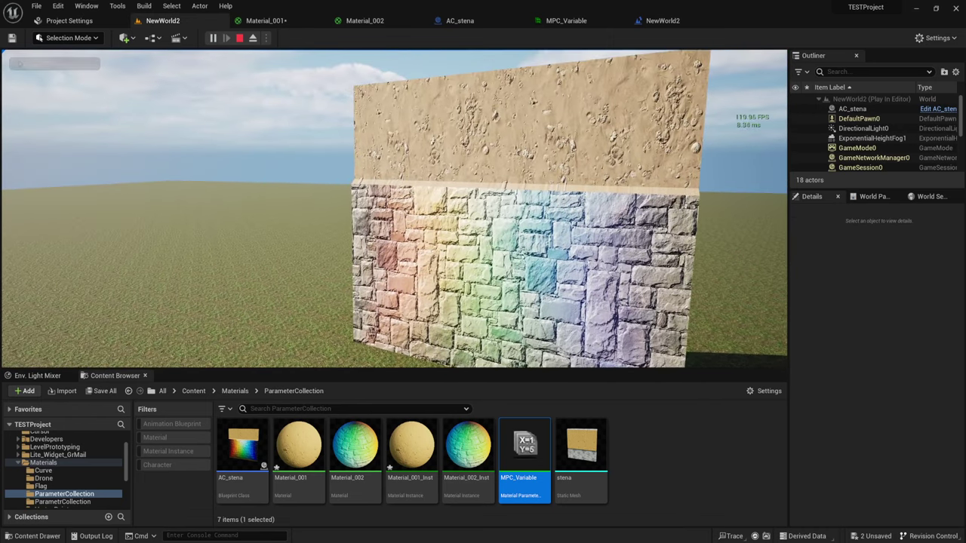
key(e)
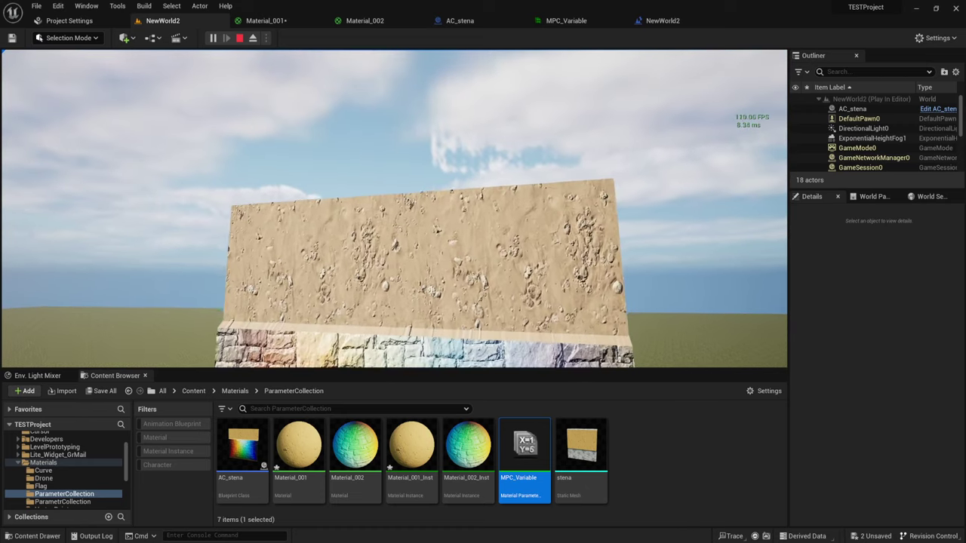
key(Escape)
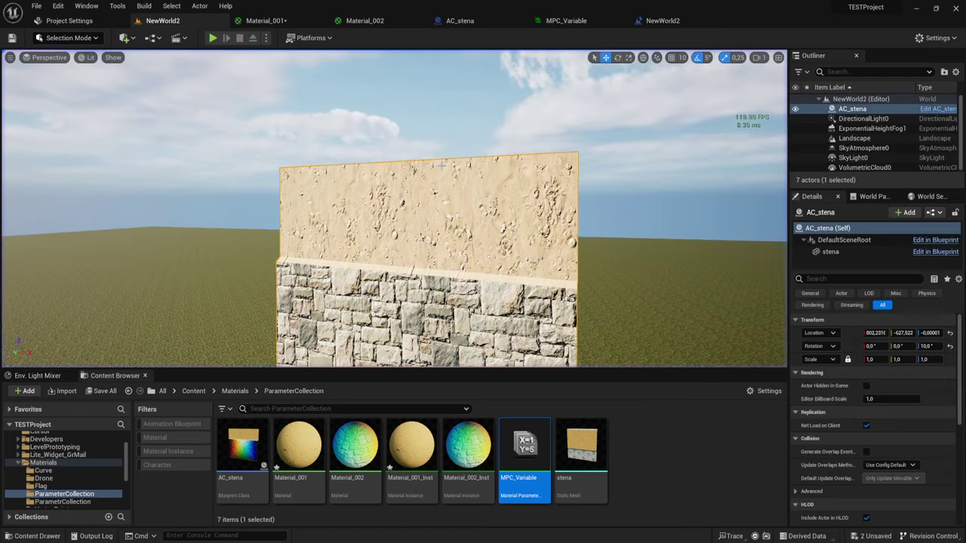
Step: Set the Make LinearColor G value to 1,0 and compile the Level Blueprint
click(661, 21)
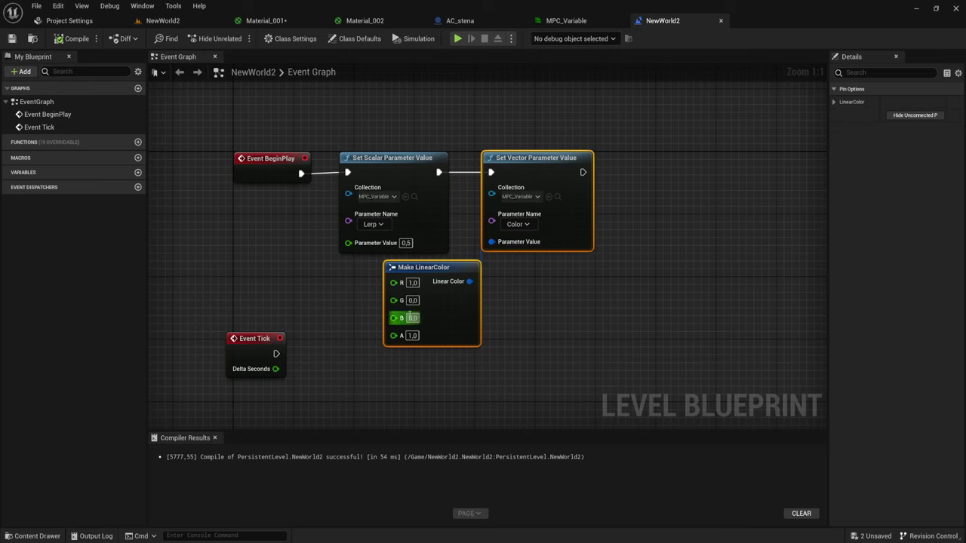
text(1)
click(413, 318)
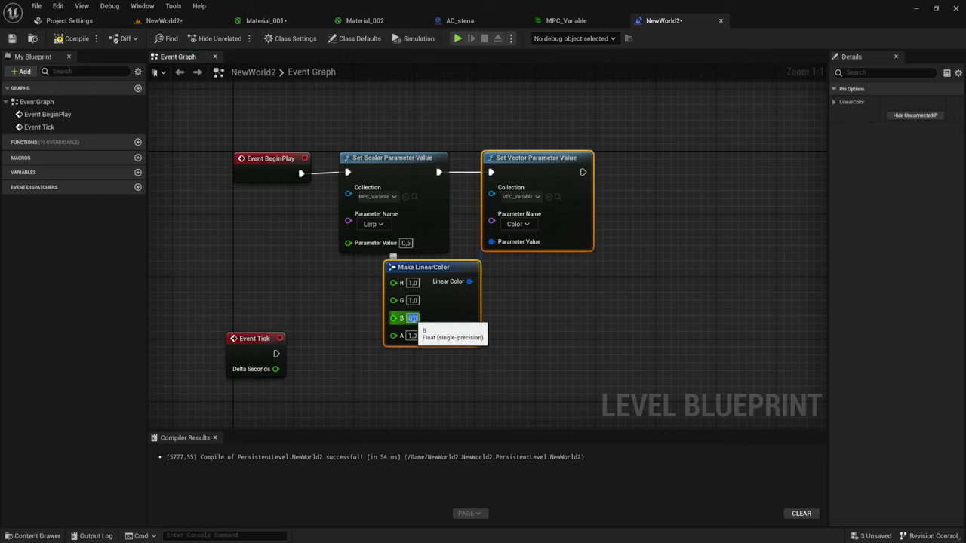
click(76, 39)
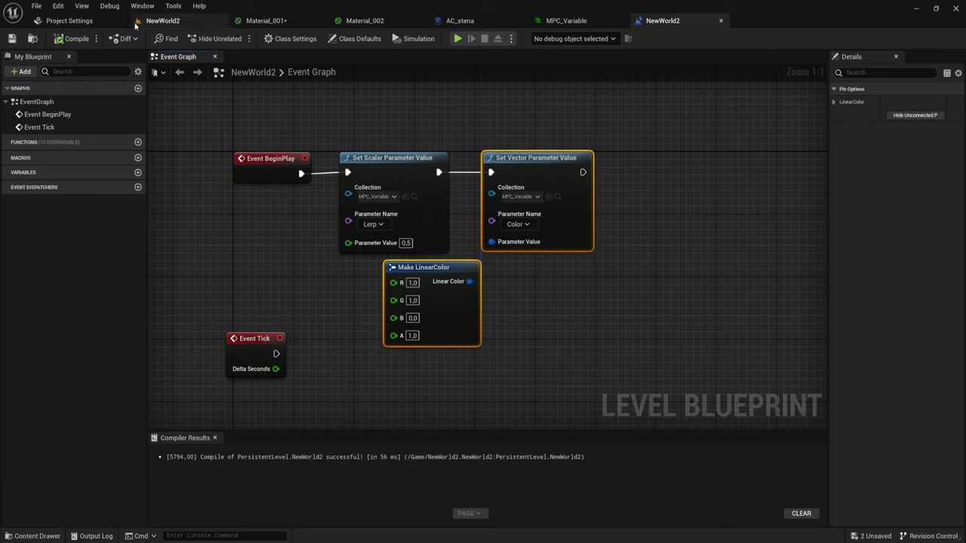
Step: Play the level and move the camera to check the wall's new yellow tint
click(162, 21)
right_drag(297, 110, 297, 110)
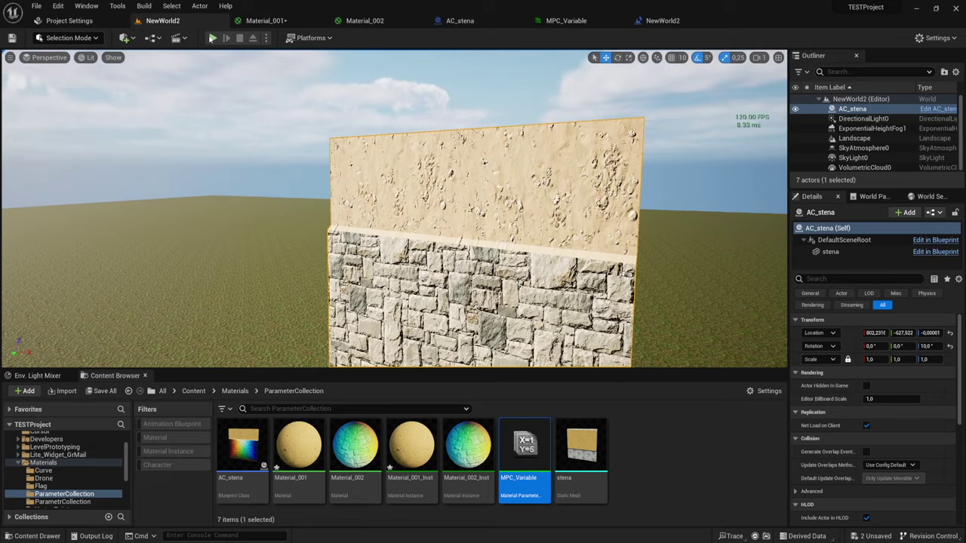
click(212, 38)
key(w)
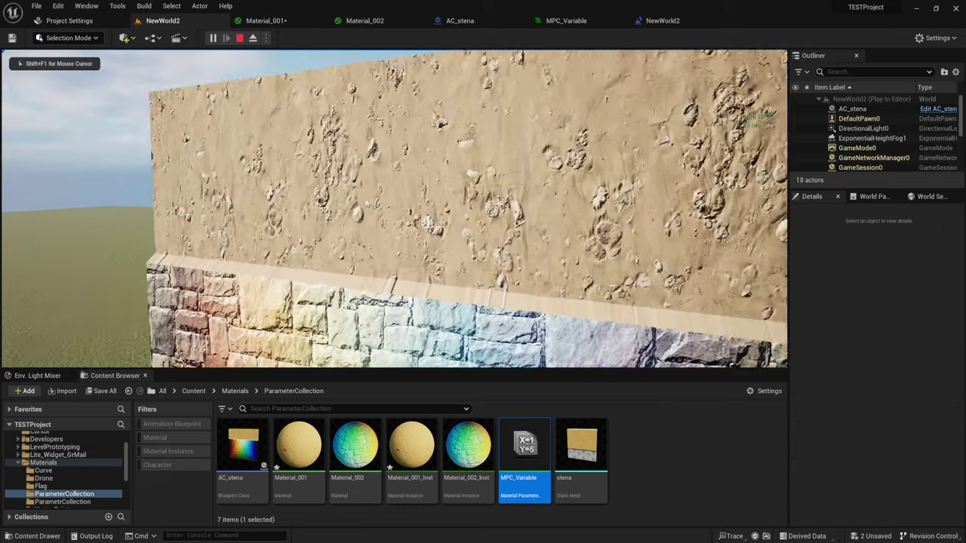
key(s)
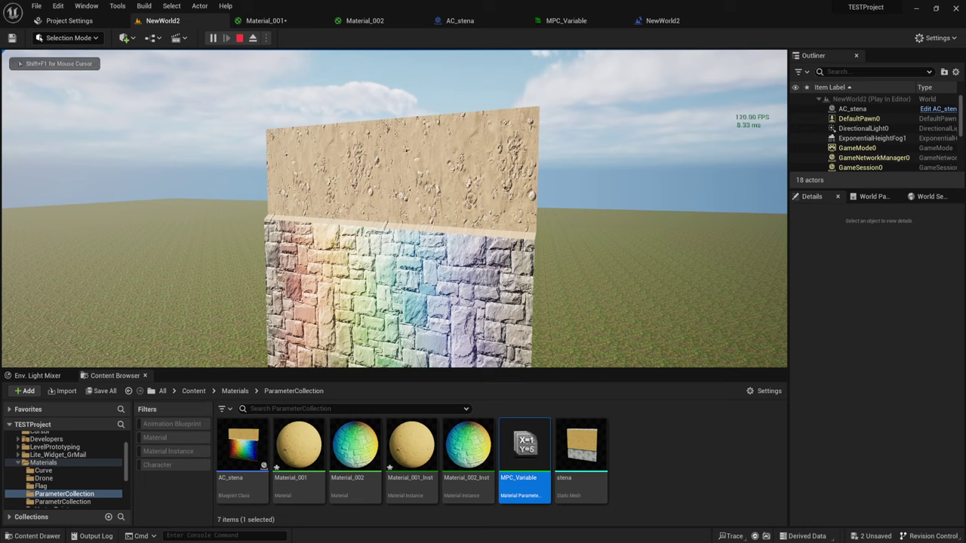
key(Escape)
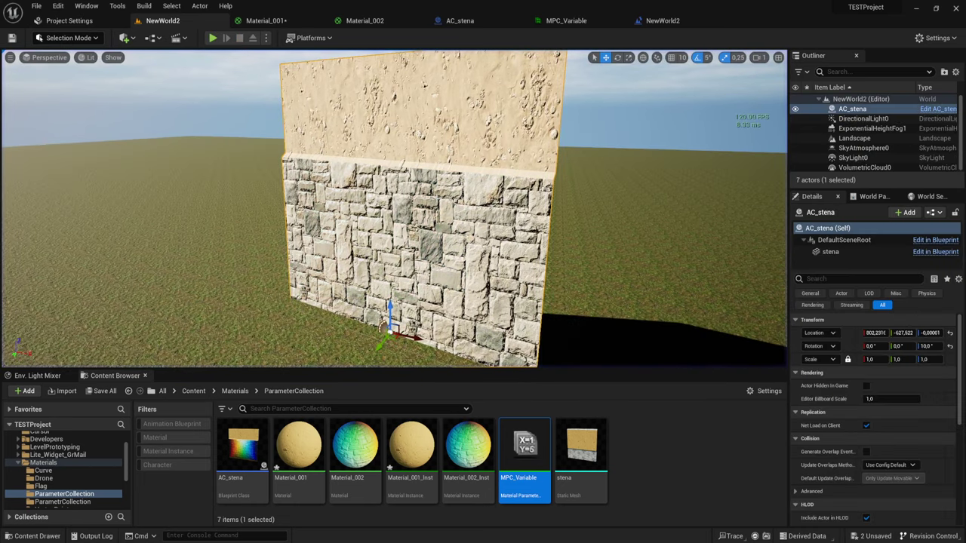
Step: Set the Level Blueprint's Lerp Parameter Value to 1,0
click(663, 20)
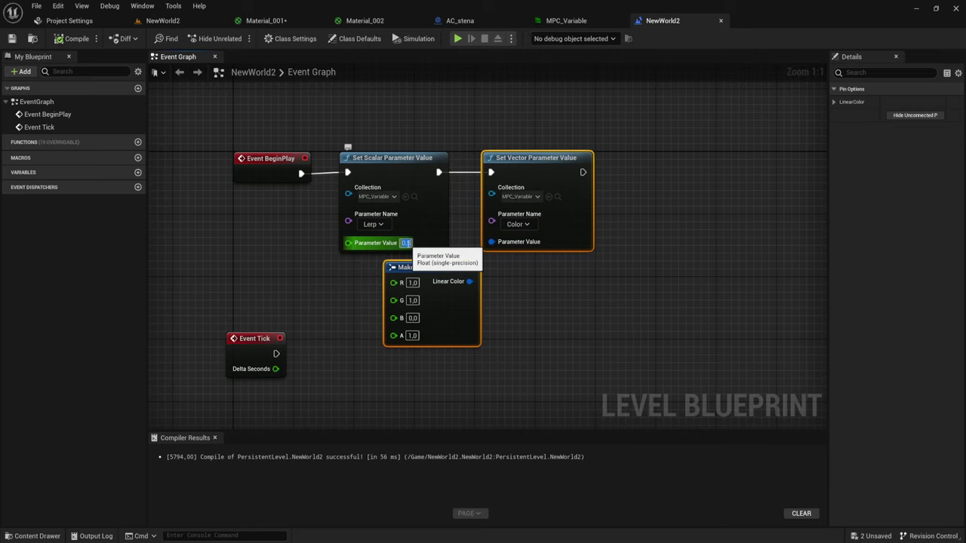
click(405, 242)
text(1)
click(515, 304)
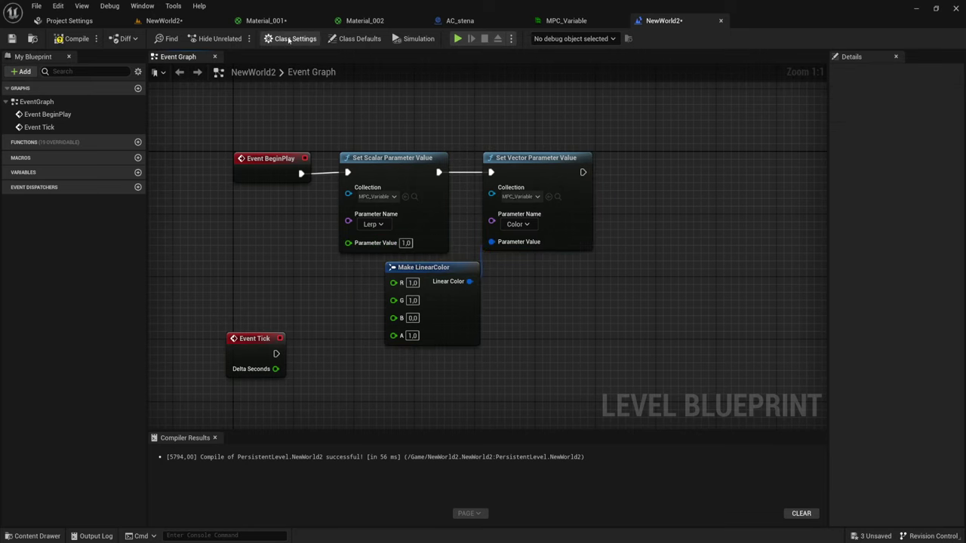
Step: Compile the AC_stena blueprint and go back to the NewWorld2 level
click(467, 20)
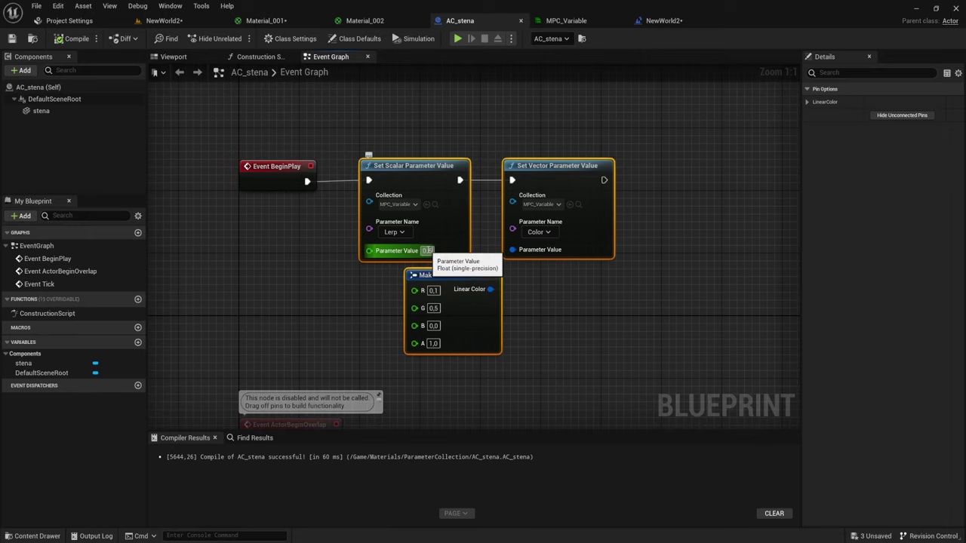
click(71, 38)
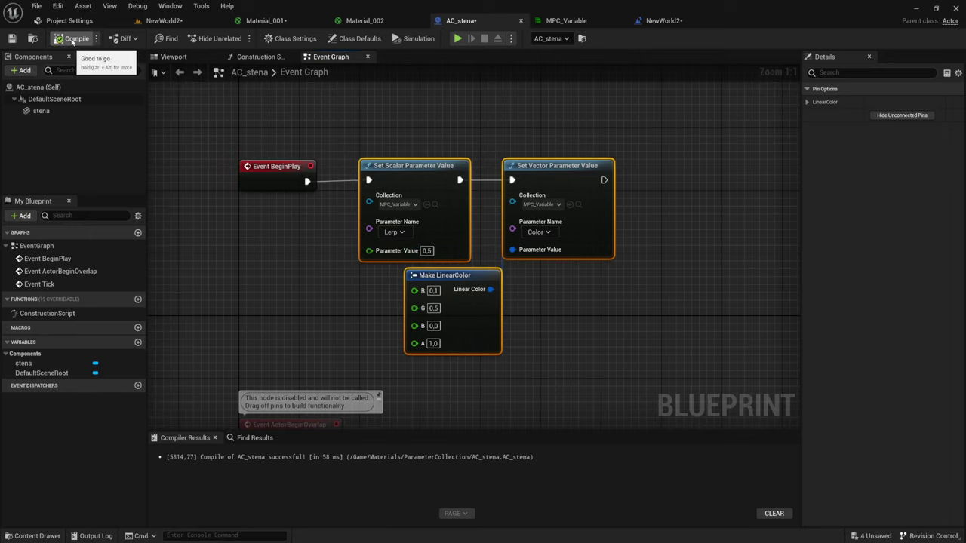
click(157, 20)
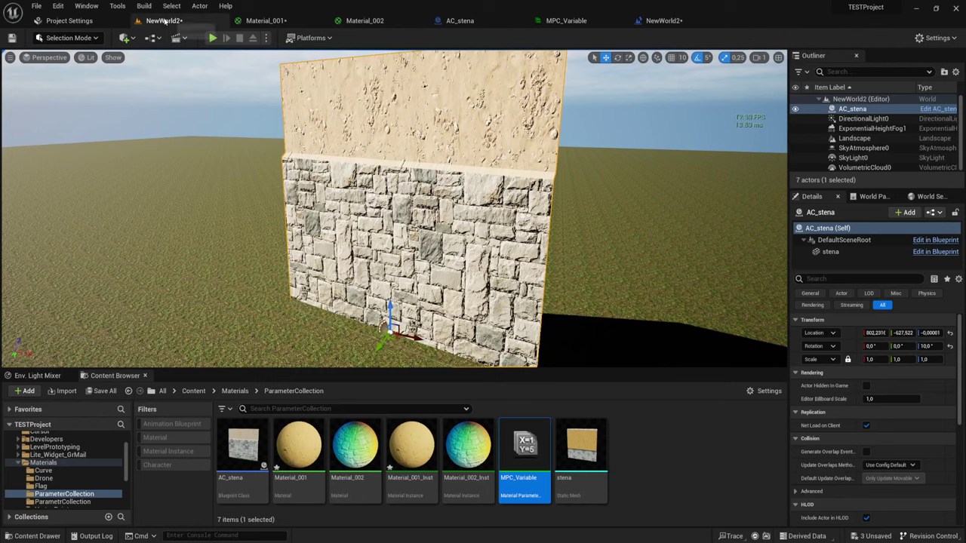
click(213, 38)
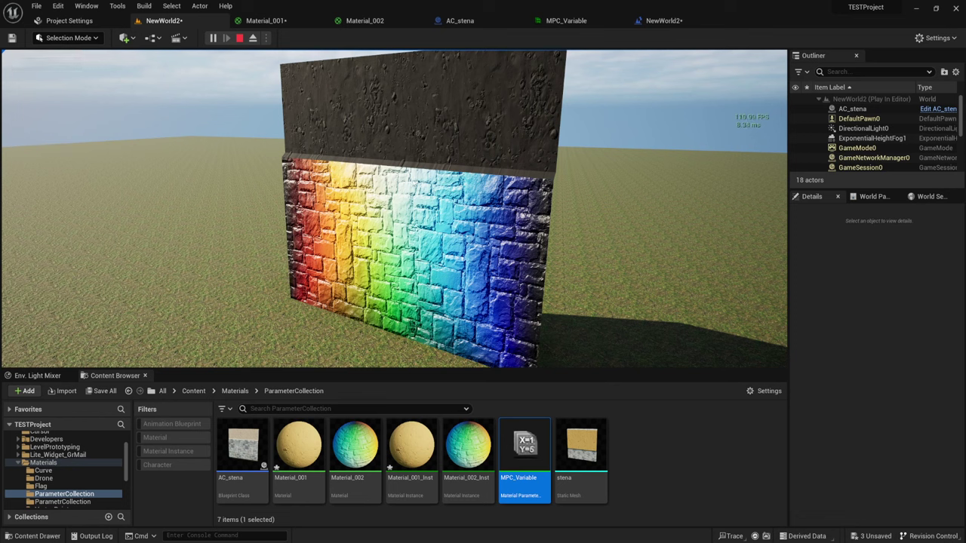
key(Escape)
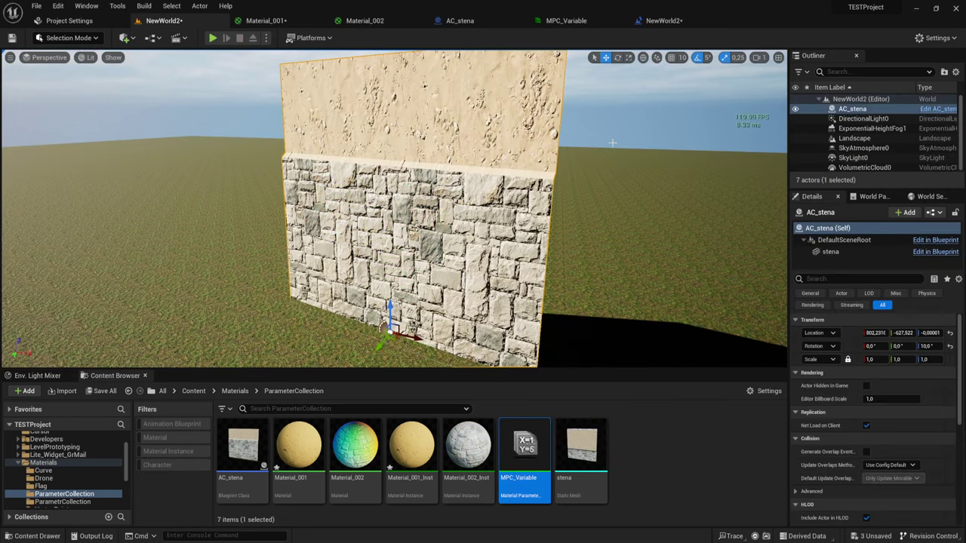
click(679, 22)
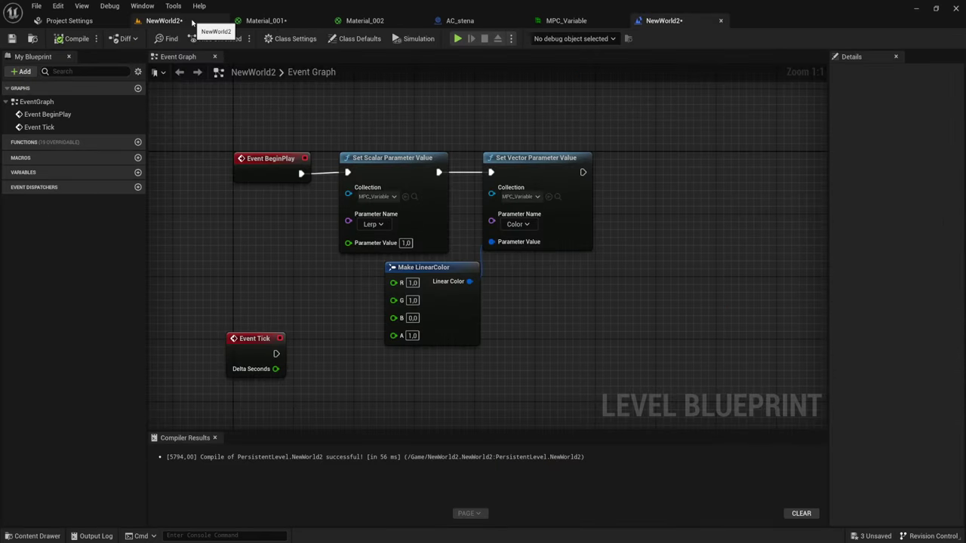
click(192, 22)
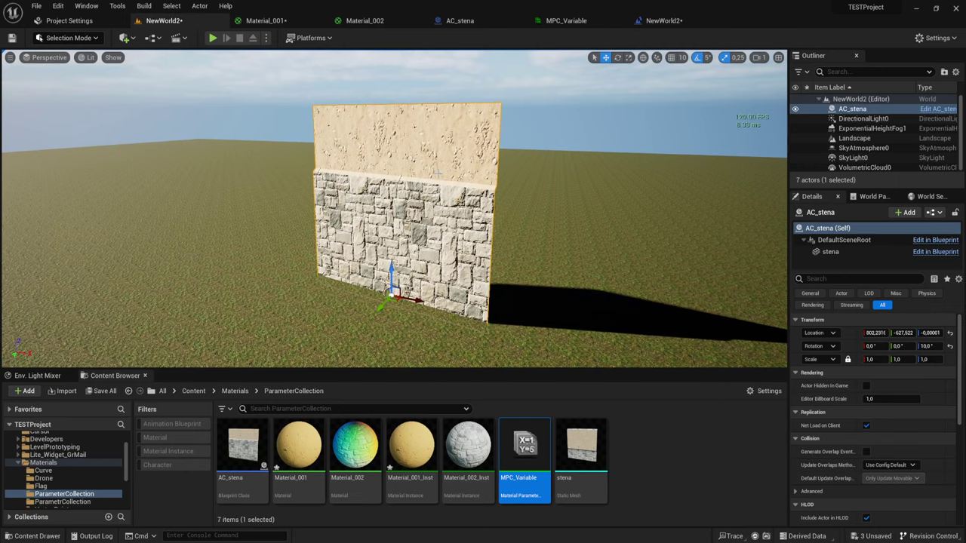